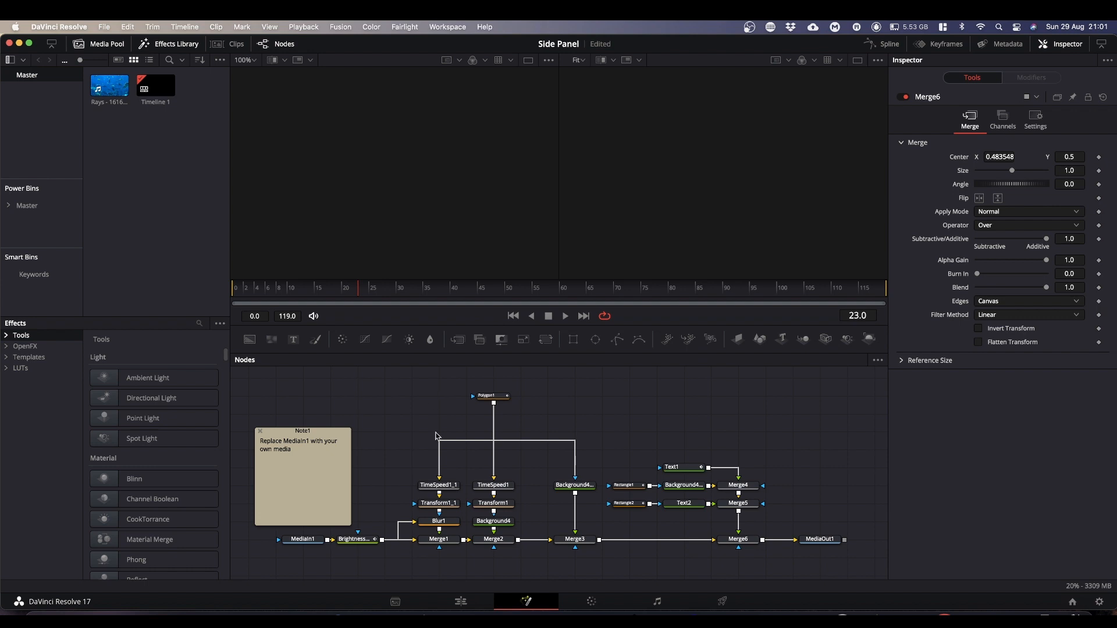
- Select Merge1 and display it in the left viewer, then clear that viewer
left_click(439, 539)
key("1")
key("1")
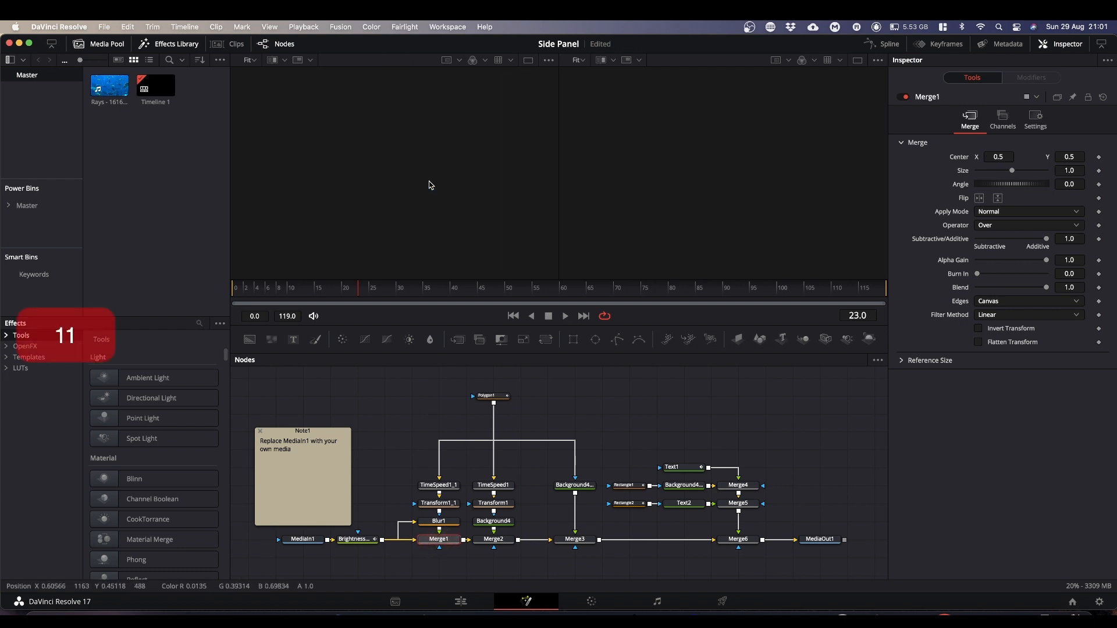
key("1")
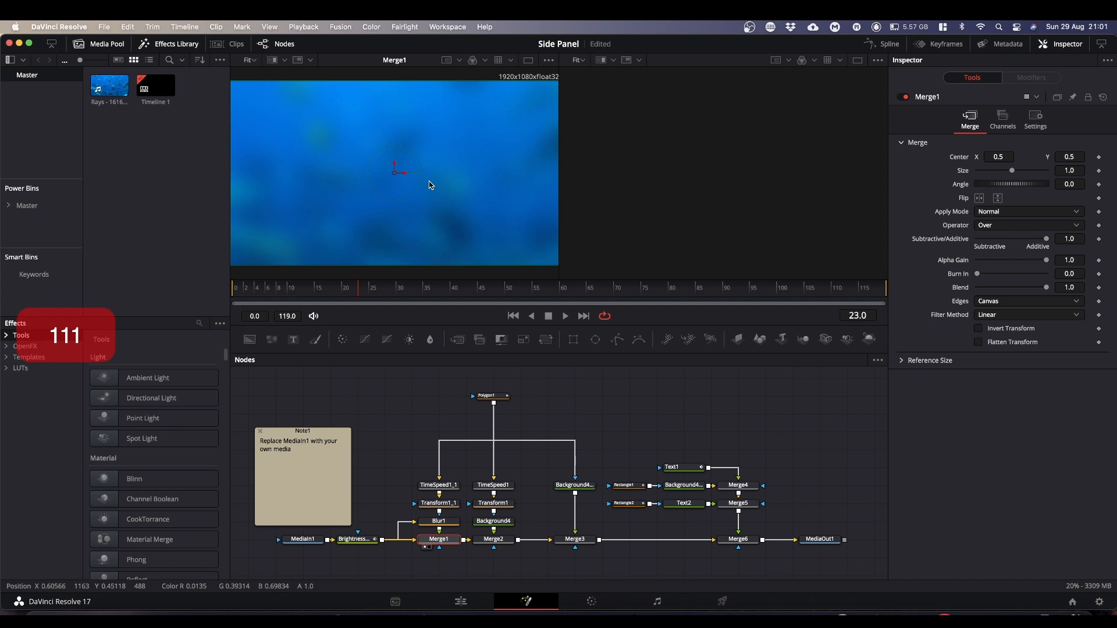
key("1")
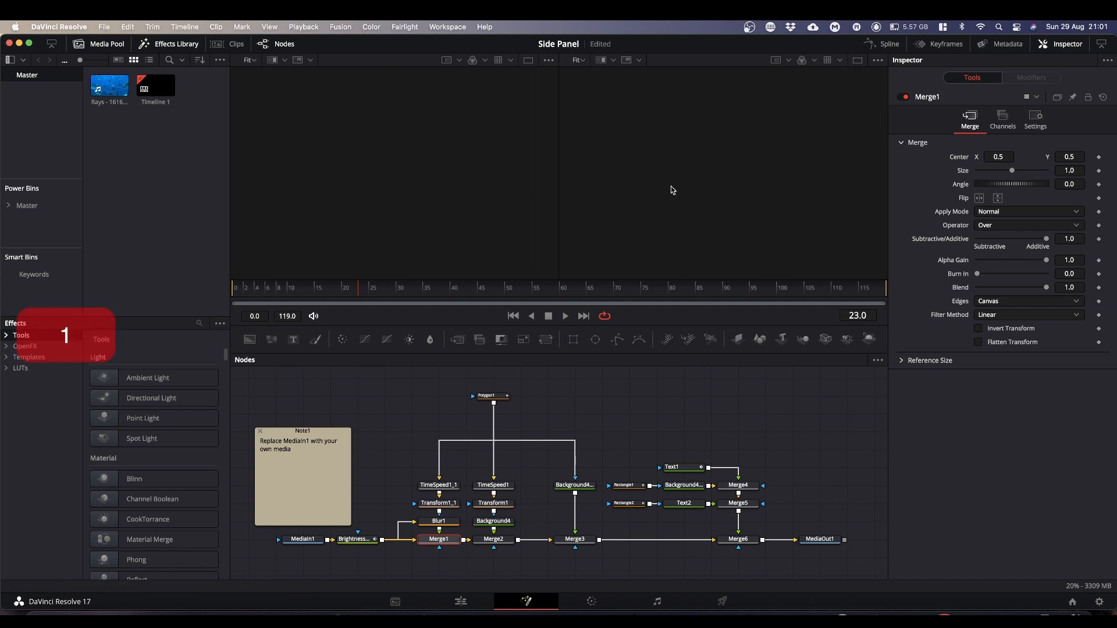
- Display and clear Merge1 in the right viewer, and shift the divider to widen the left viewer slightly
key("2")
key("2")
key("2")
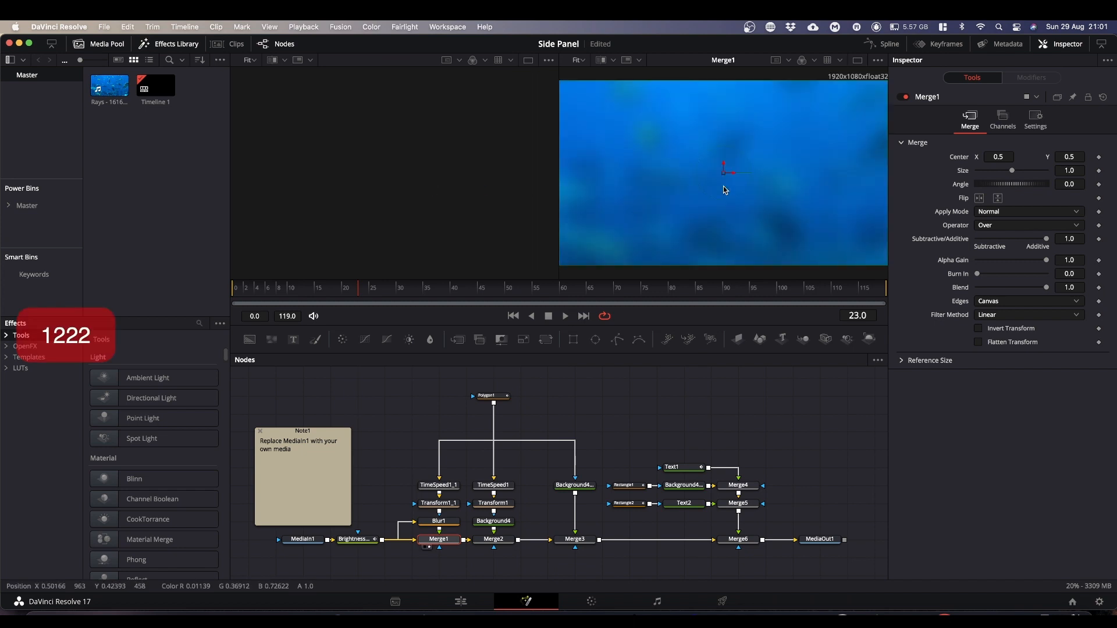
key("2")
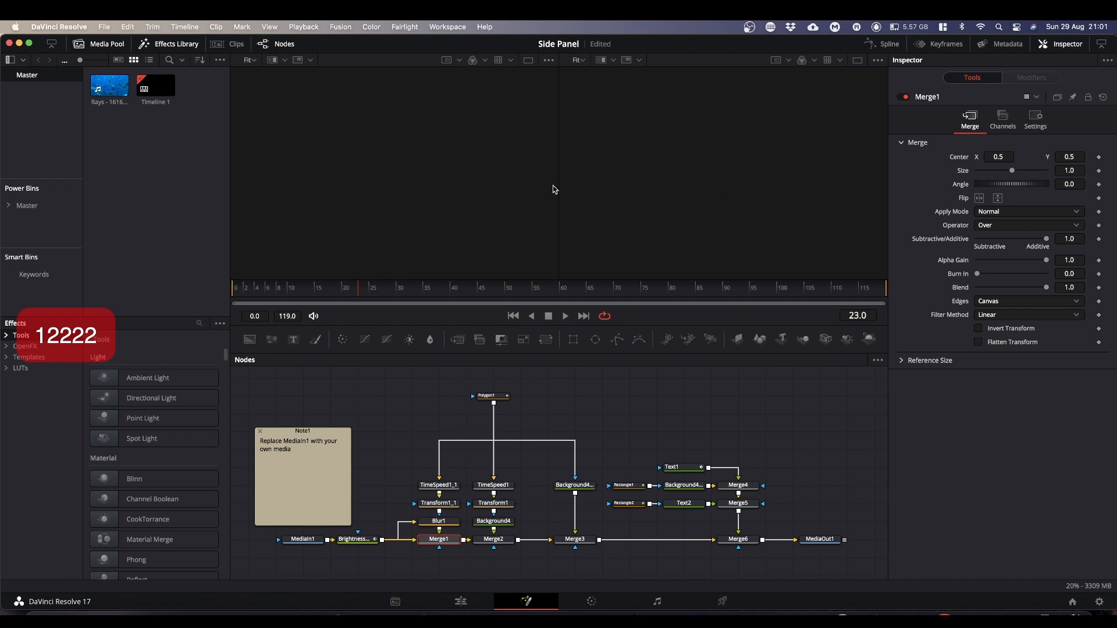
left_click_drag(557, 187, 569, 189)
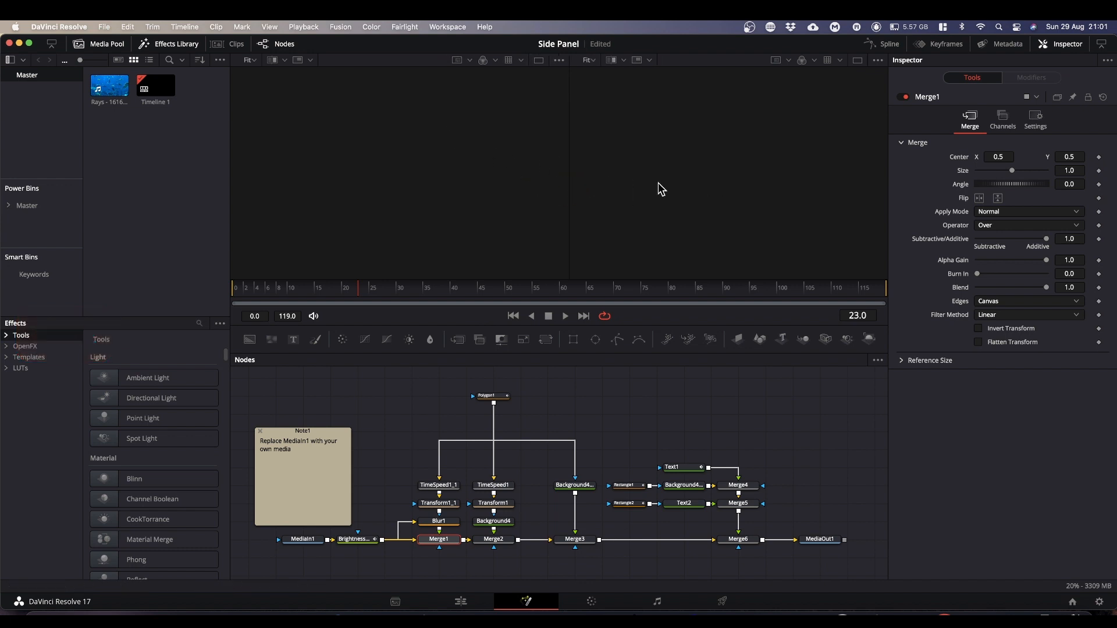
- Switch to a single-viewer layout and repeatedly display and clear Merge1 in it
left_click(858, 63)
key("2")
key("2")
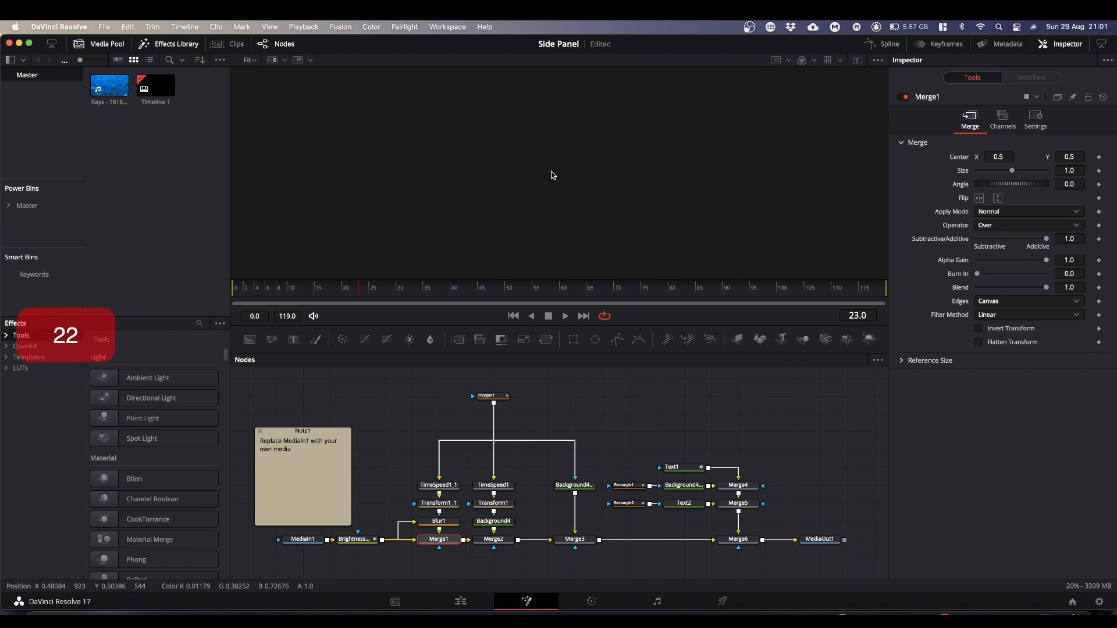
key("2")
key("2")
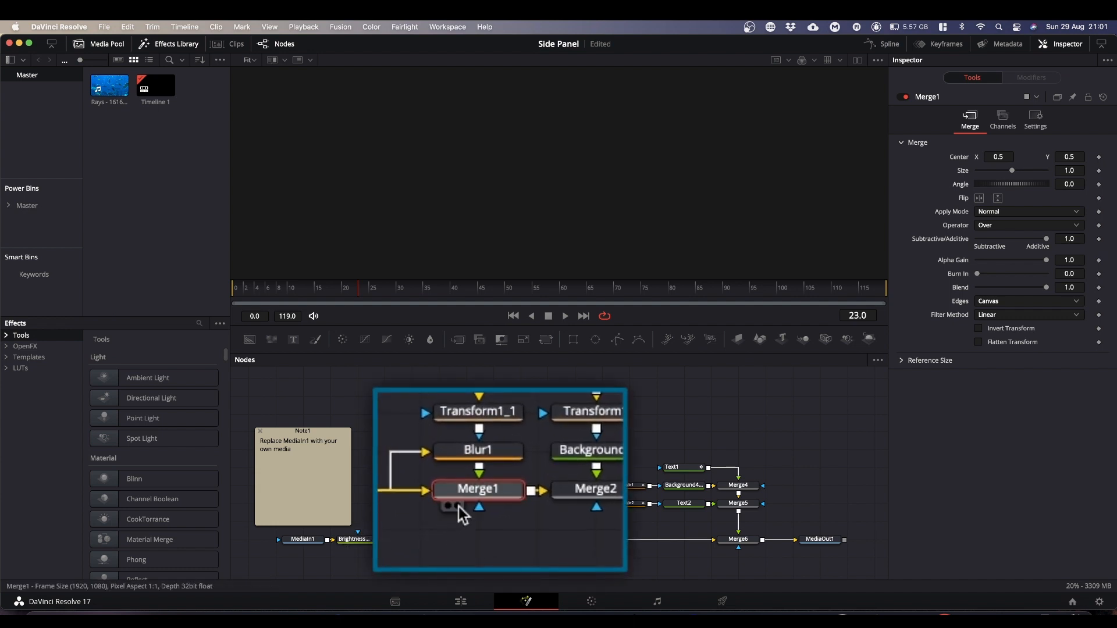
mouse_move(462, 511)
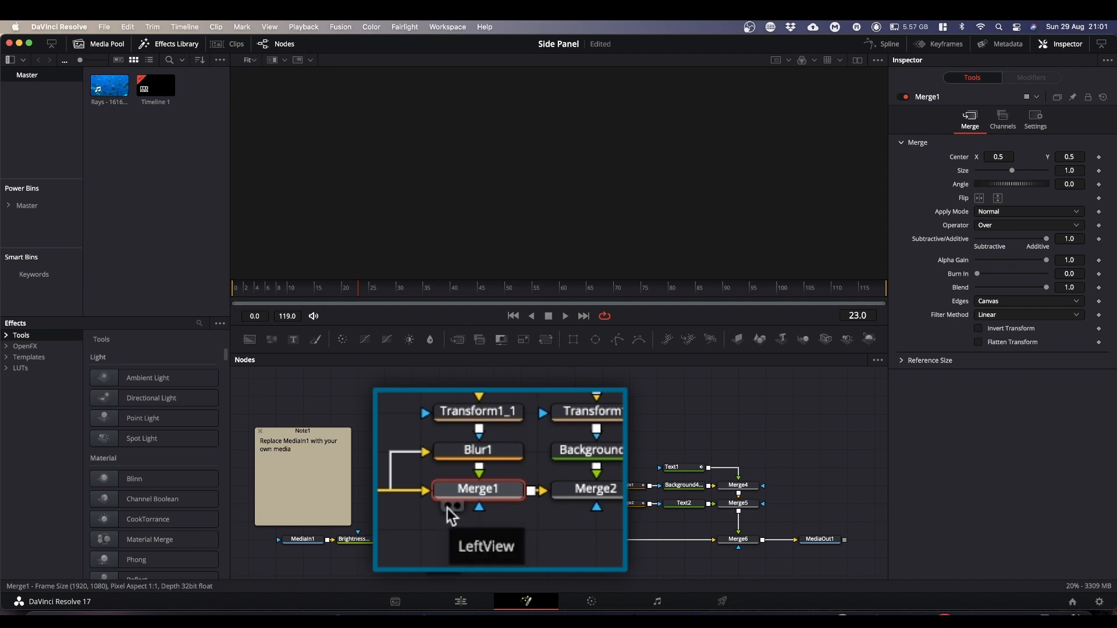
left_click(458, 507)
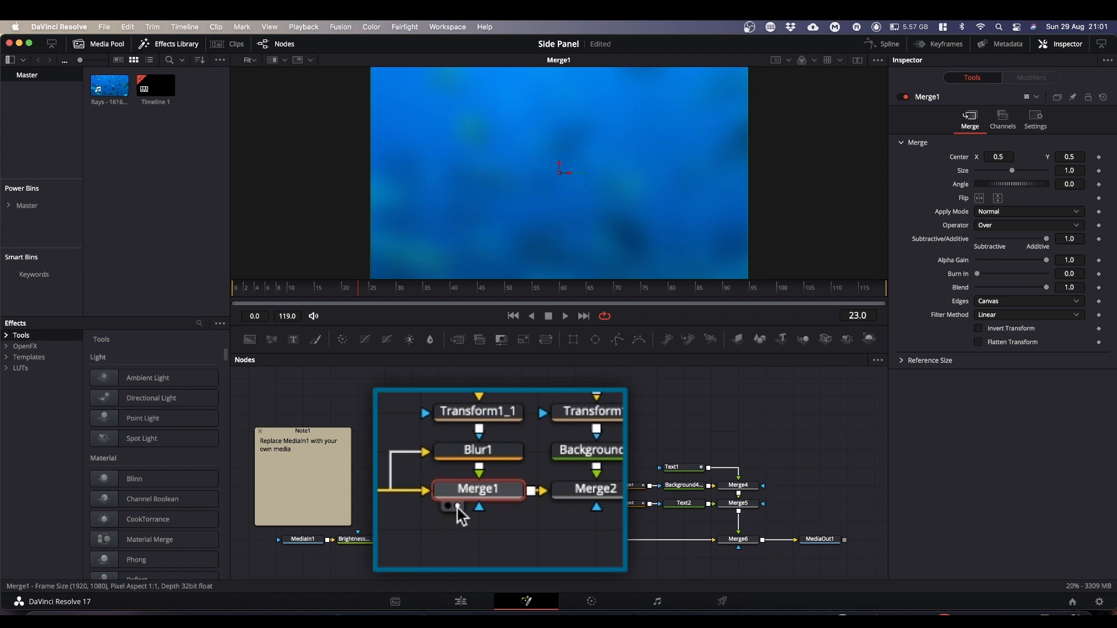
left_click(457, 506)
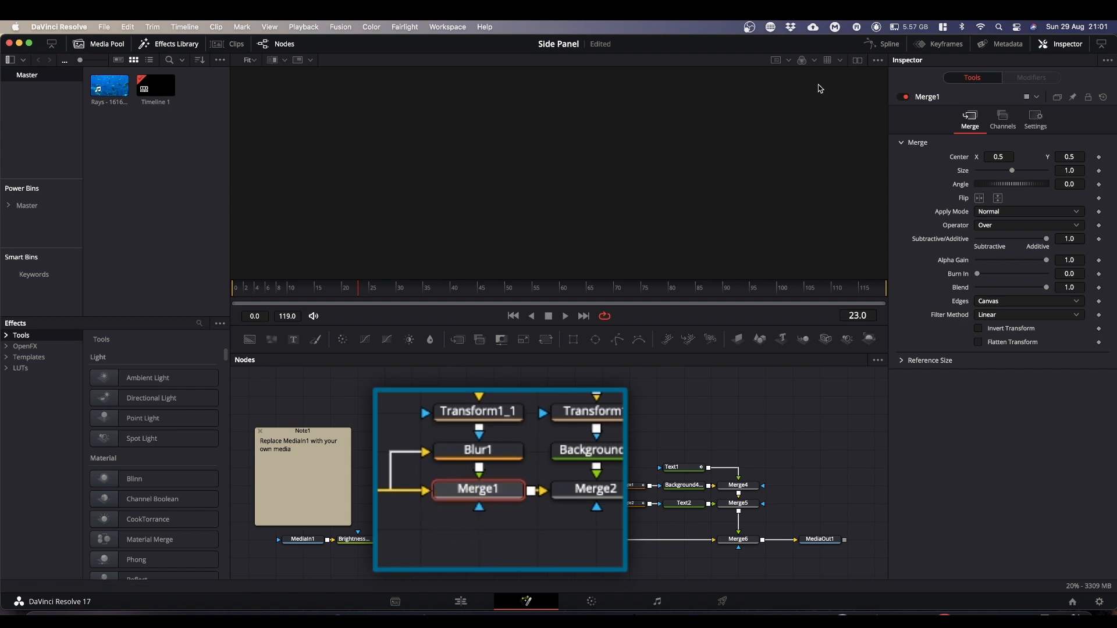
- Restore the dual-viewer layout and toggle Merge1 on and off in both viewers, leaving them empty
left_click(857, 61)
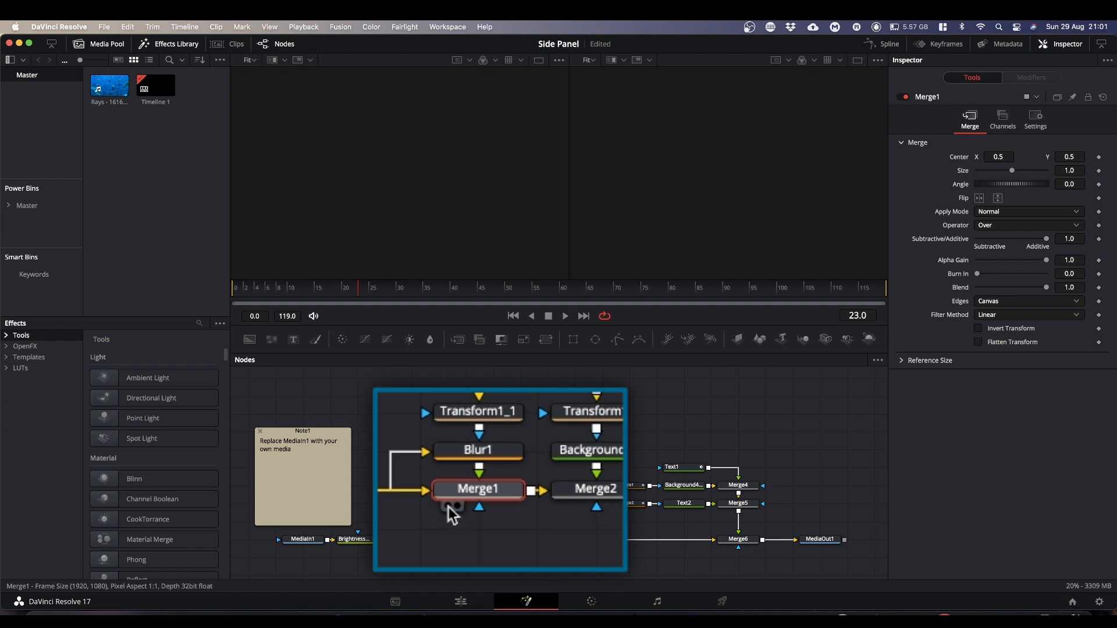
left_click(447, 506)
left_click(448, 506)
left_click(456, 507)
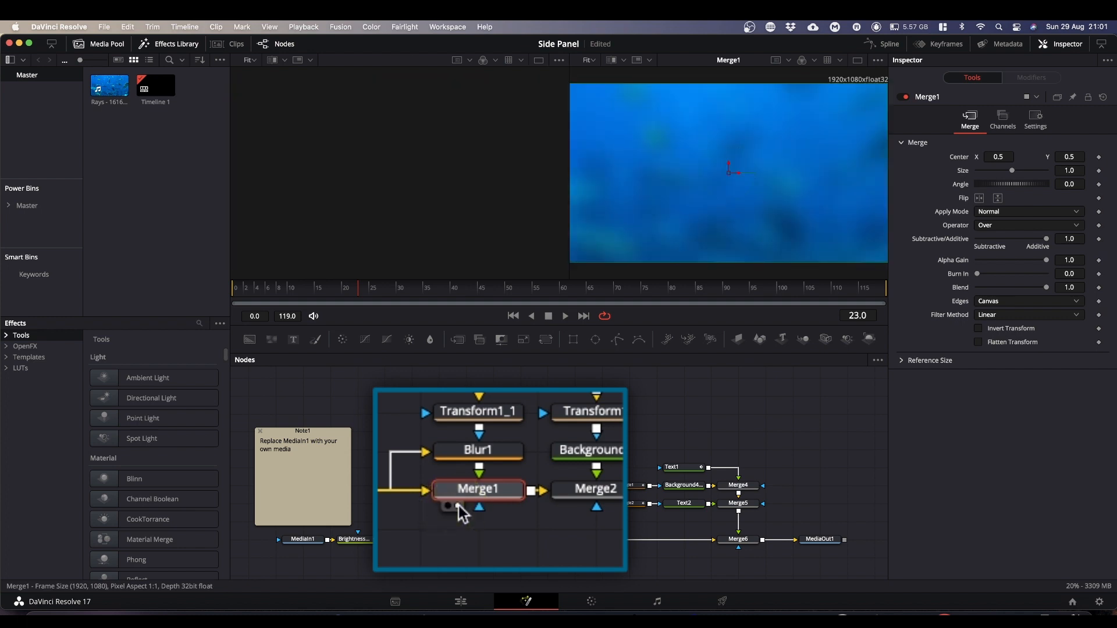
left_click(459, 505)
left_click(448, 506)
left_click(457, 507)
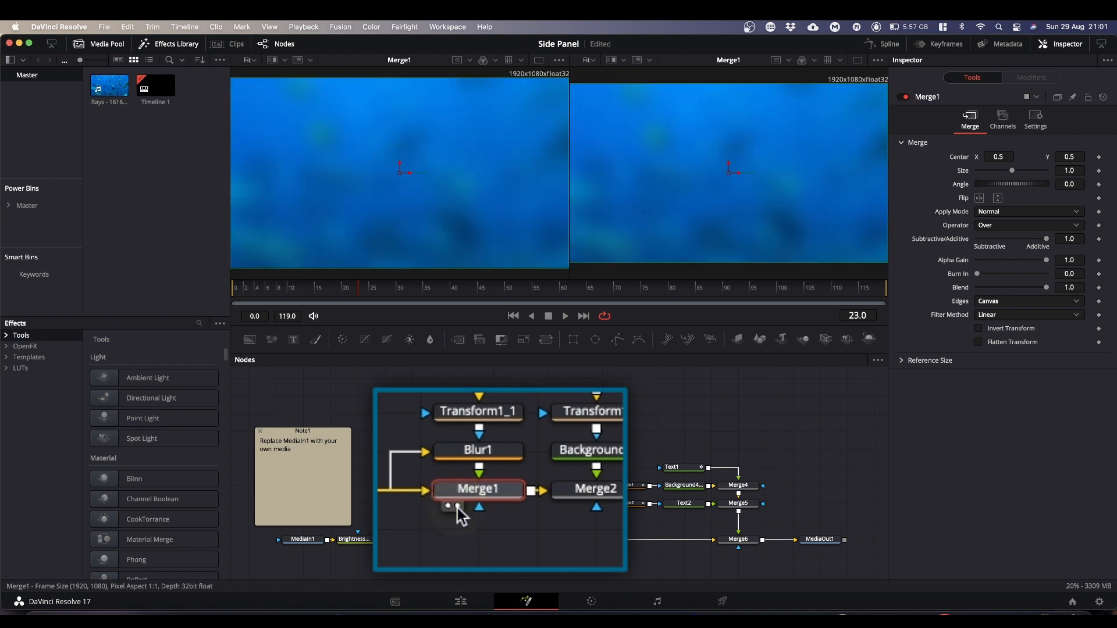
left_click(449, 506)
left_click(457, 507)
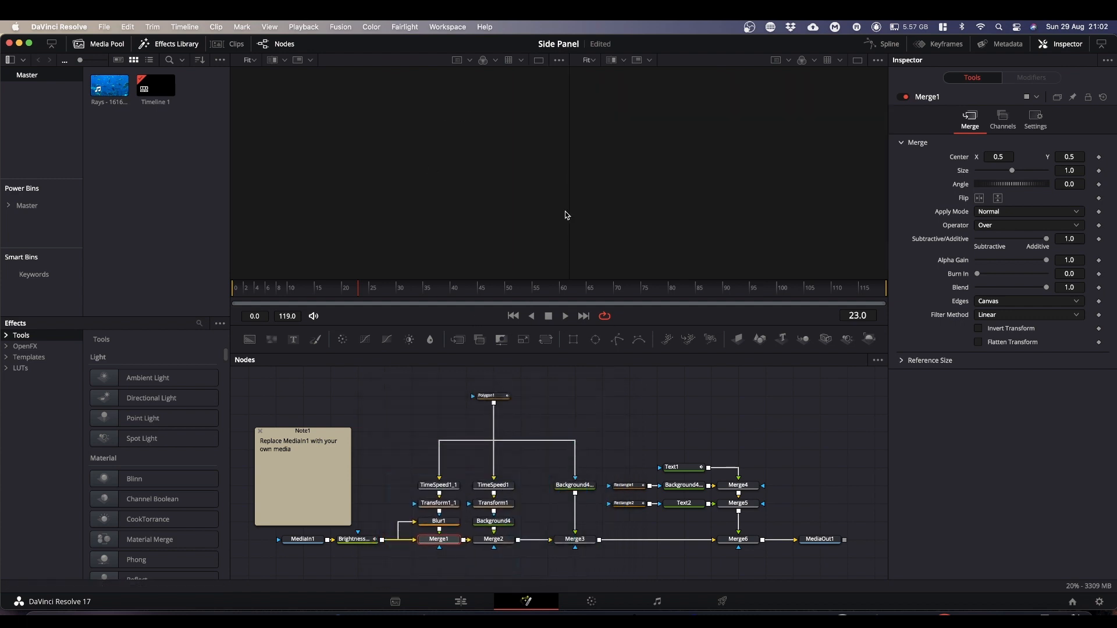
- Load Merge1 into both equally wide viewers, then send Merge2 to the left viewer
left_click_drag(444, 541, 465, 172)
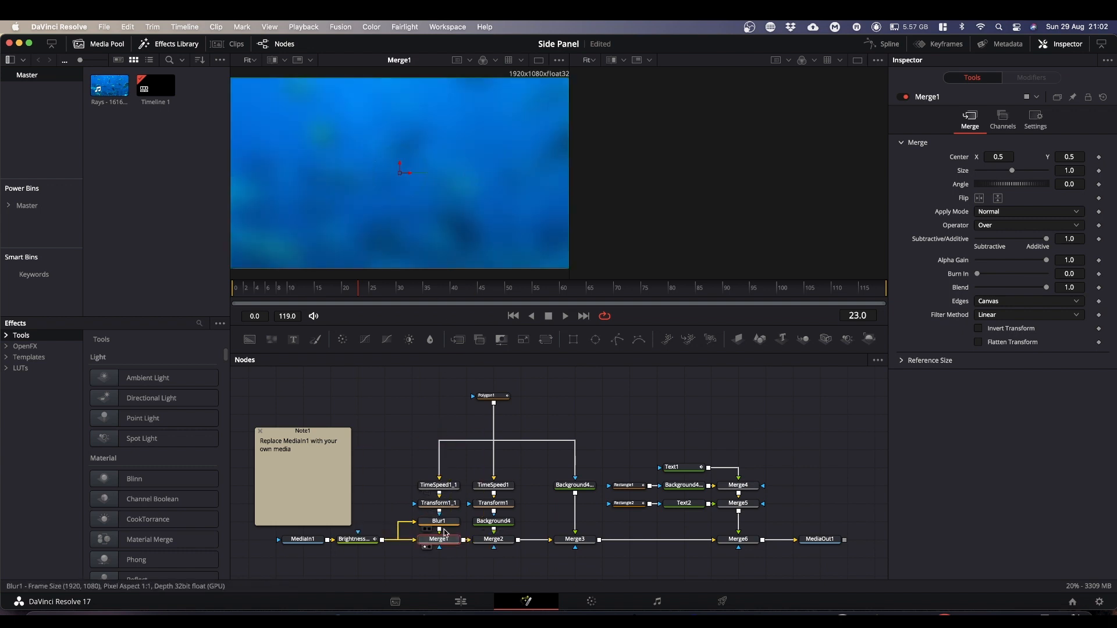
left_click_drag(436, 538, 704, 216)
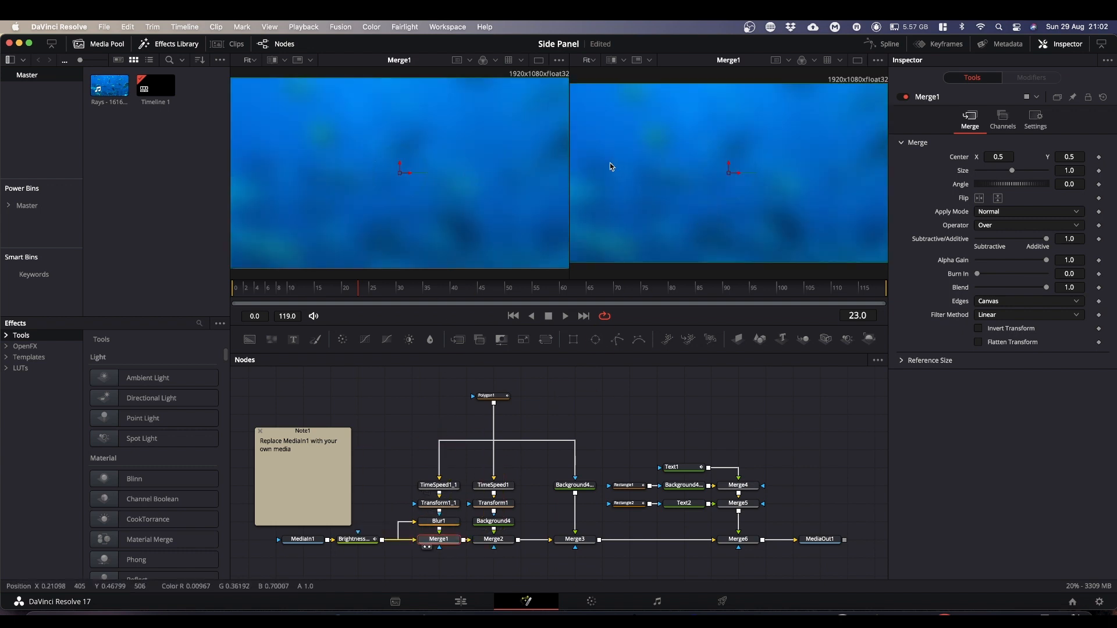
left_click_drag(569, 145, 558, 146)
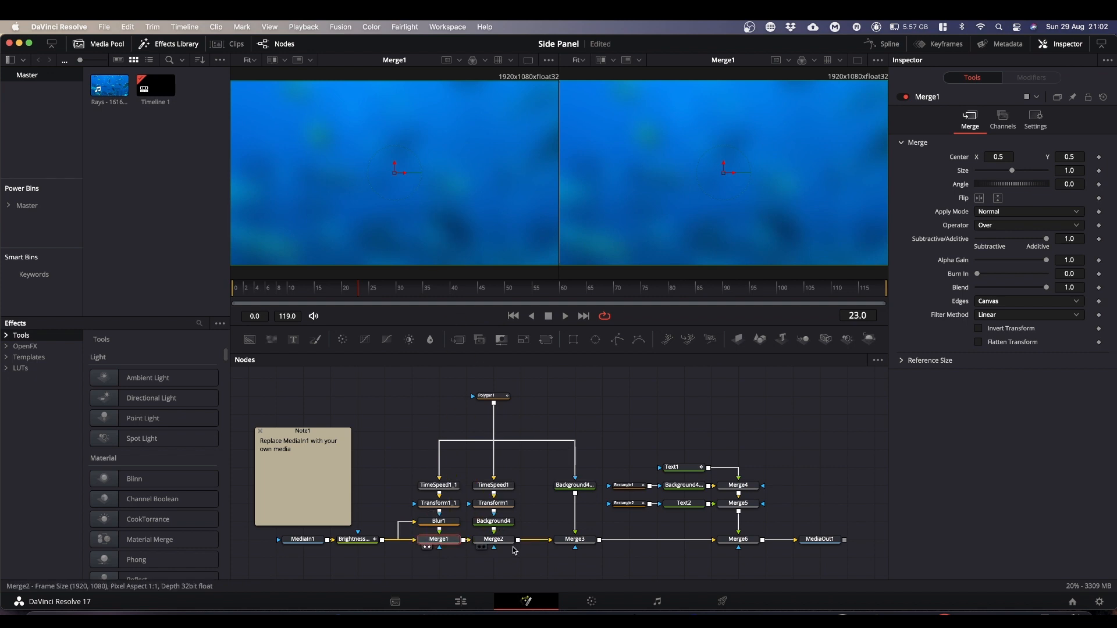
left_click_drag(506, 542, 434, 193)
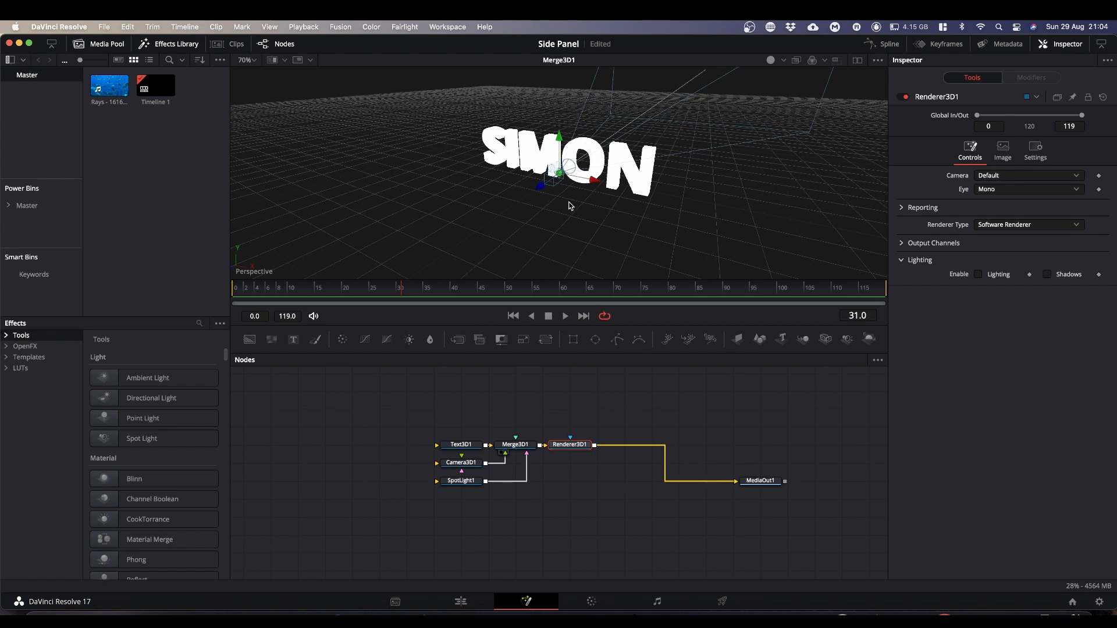
- Examine the 3D text of Merge3D1 by zooming, panning and orbiting the perspective view
key("super")
scroll(552, 210, "down", 4)
scroll(553, 210, "up", 4)
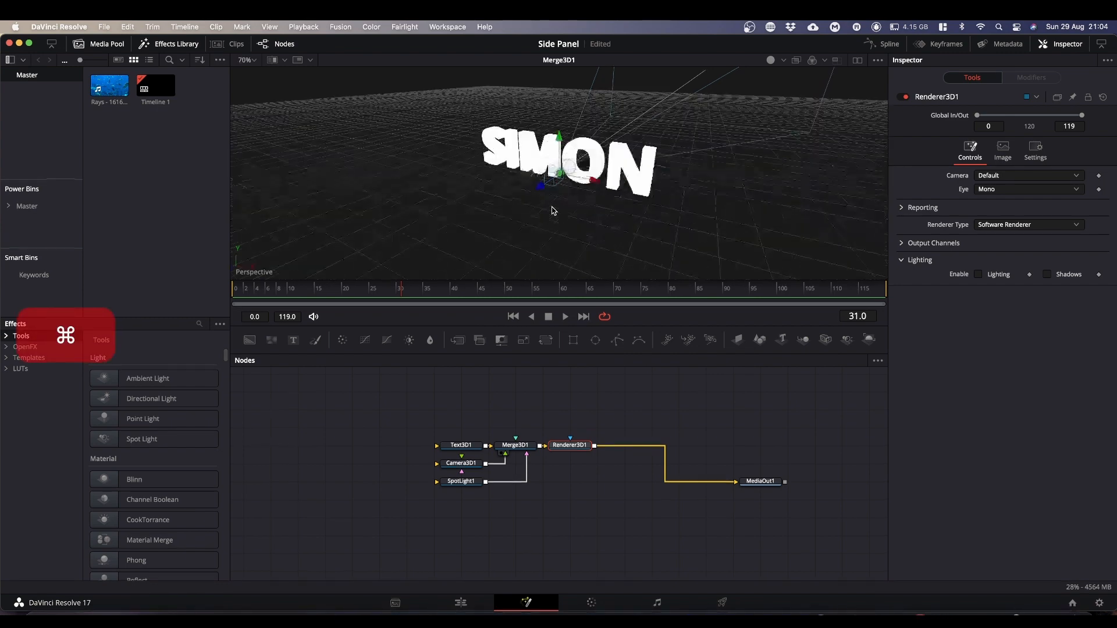
mouse_move(553, 210)
left_mouse_down()
mouse_move(716, 181)
mouse_move(673, 225)
mouse_move(501, 232)
mouse_move(553, 230)
left_mouse_up()
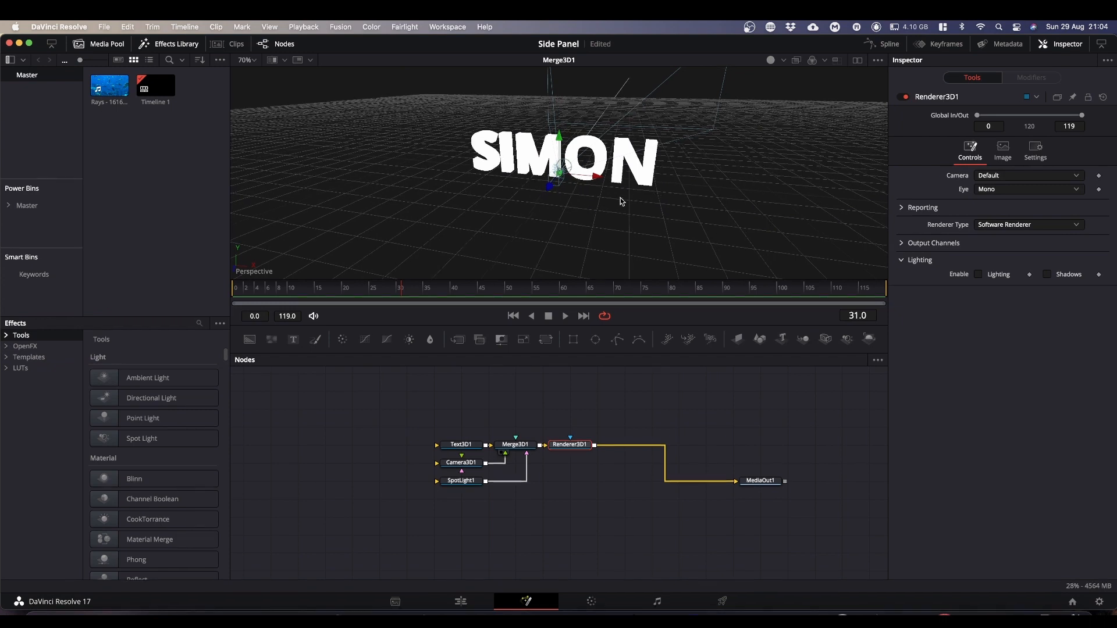
mouse_move(621, 202)
left_mouse_down()
mouse_move(731, 200)
mouse_move(487, 199)
mouse_move(559, 203)
mouse_move(599, 175)
mouse_move(644, 169)
mouse_move(668, 180)
mouse_move(603, 192)
left_mouse_up()
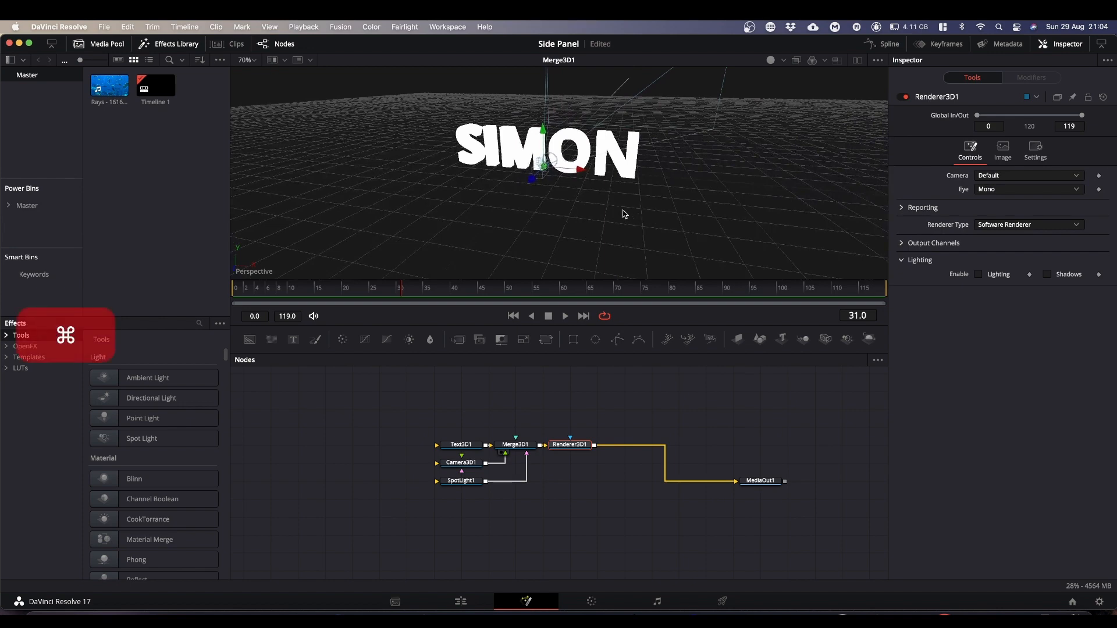
scroll(623, 214, "down", 5)
scroll(623, 214, "up", 5)
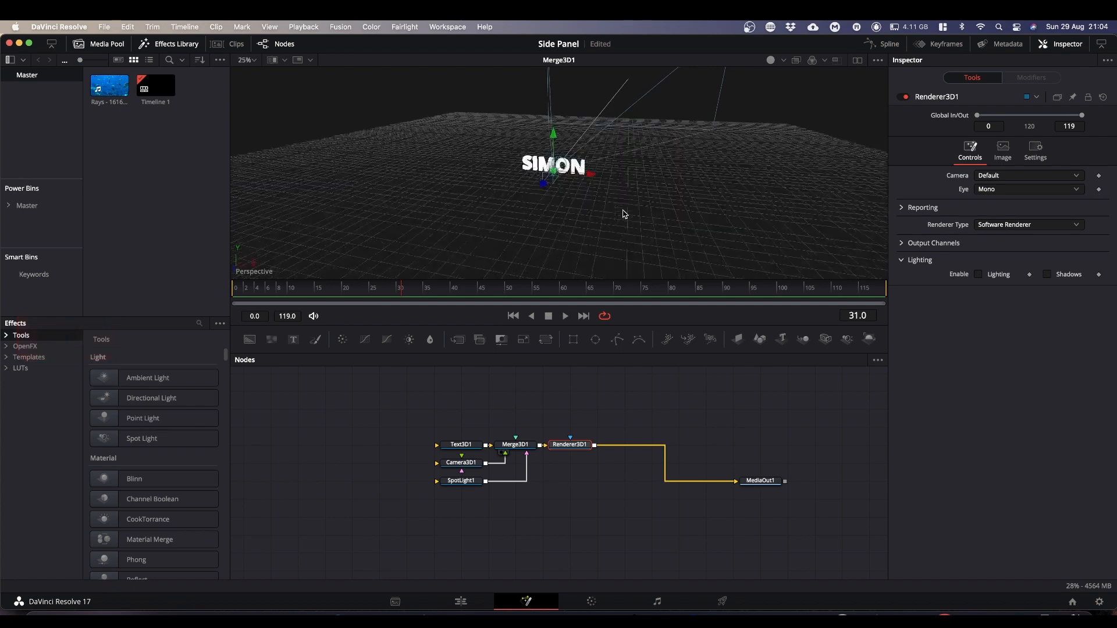
scroll(623, 215, "up", 1)
scroll(623, 215, "down", 4)
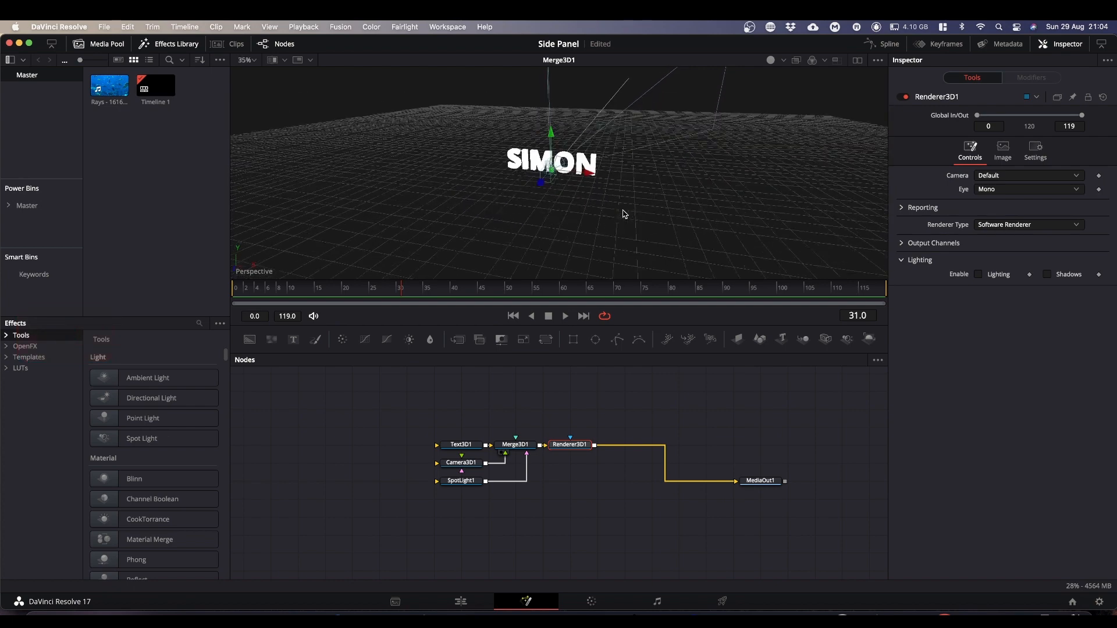
scroll(623, 214, "up", 2)
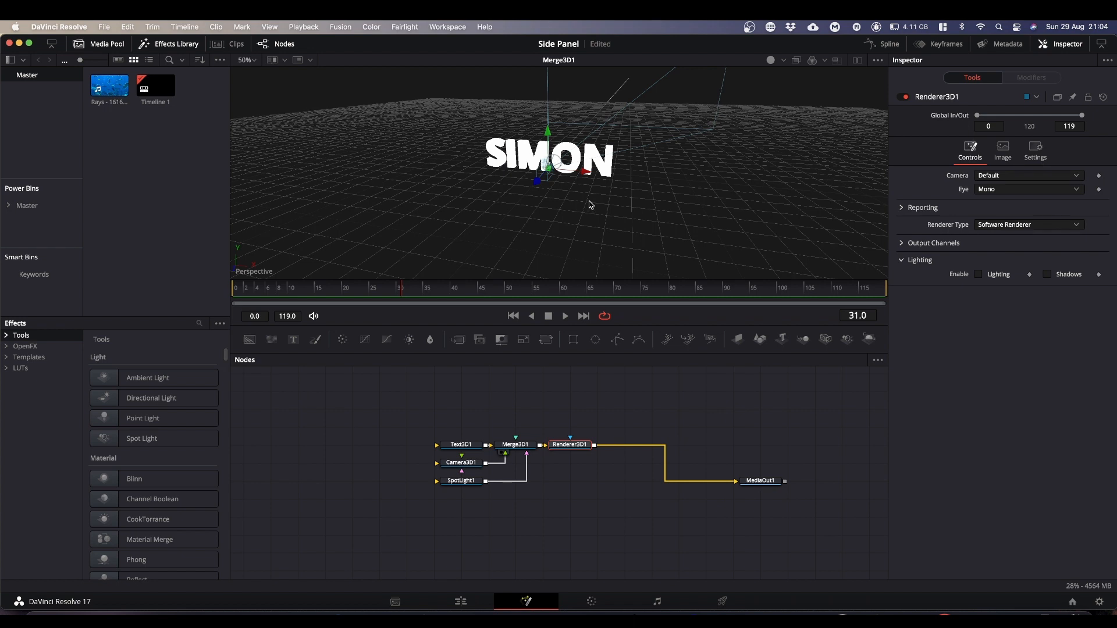
key("alt")
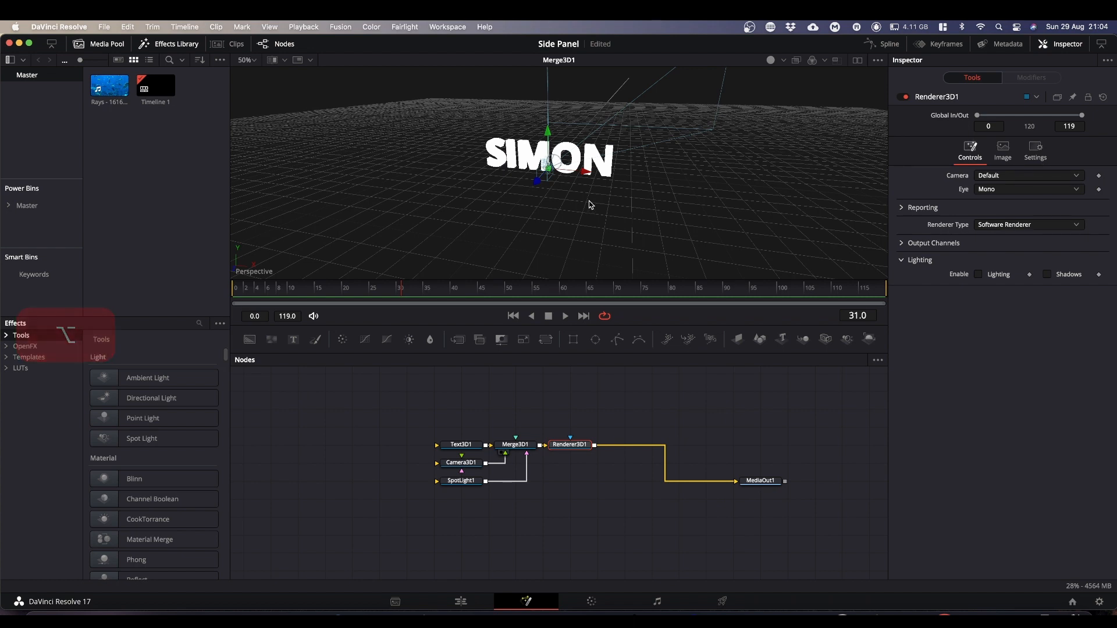
mouse_move(591, 203)
left_mouse_down()
mouse_move(506, 200)
mouse_move(602, 214)
mouse_move(620, 176)
mouse_move(523, 207)
mouse_move(587, 236)
mouse_move(594, 220)
mouse_move(584, 200)
mouse_move(575, 205)
left_mouse_up()
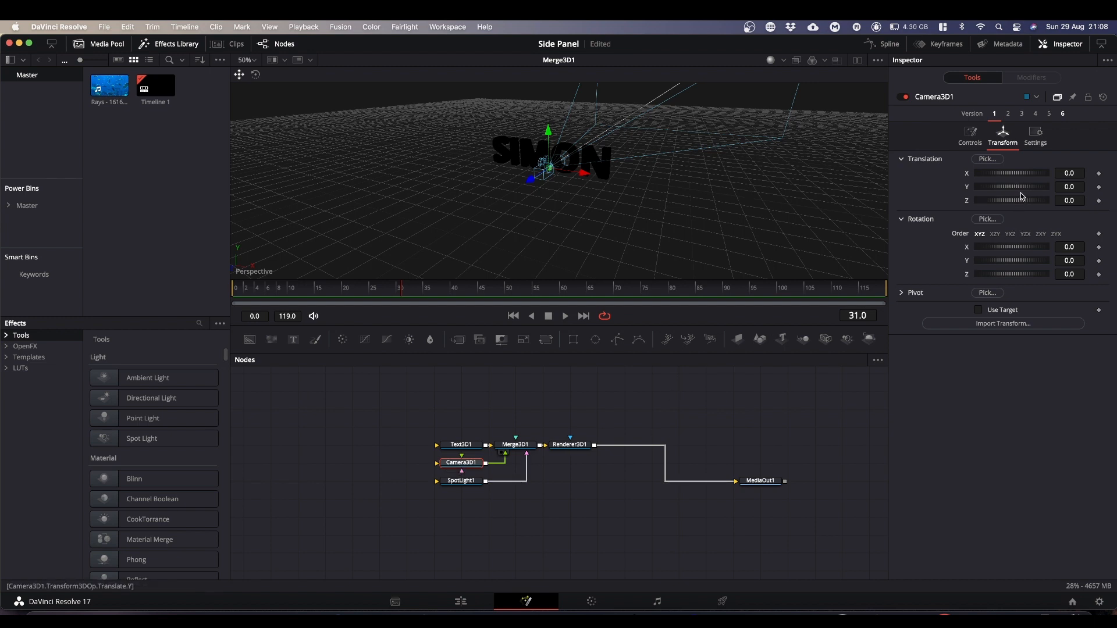
- Try moving Camera3D1 to about Y 0.63 and Z 1.97, and reset both translation values
left_click_drag(1025, 201, 1015, 227)
left_click_drag(510, 195, 432, 129)
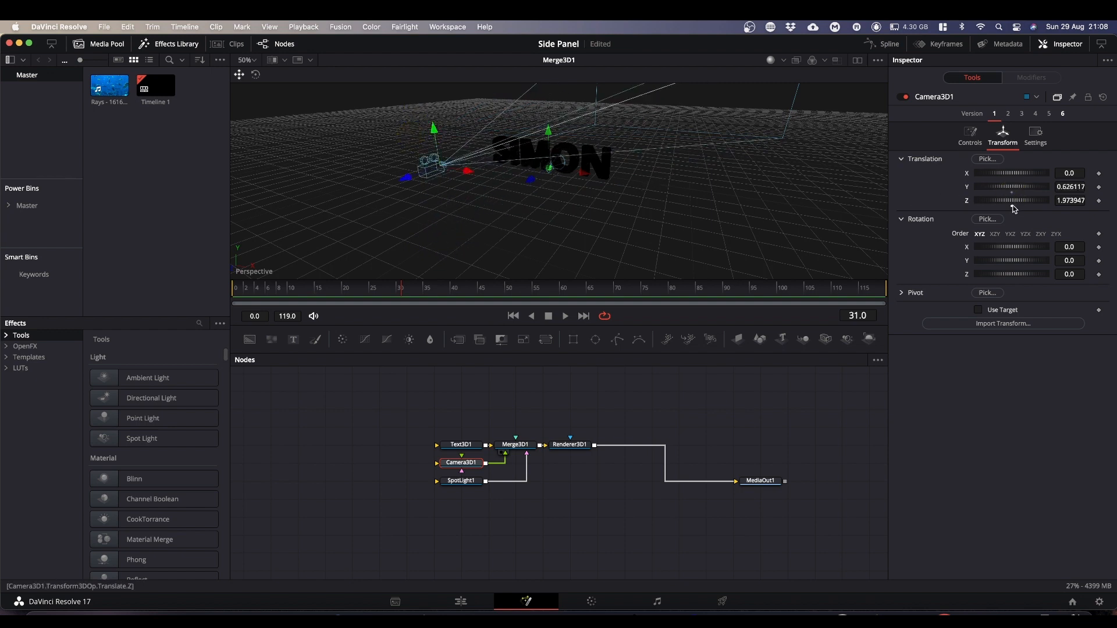
double_click(1013, 200)
double_click(1012, 189)
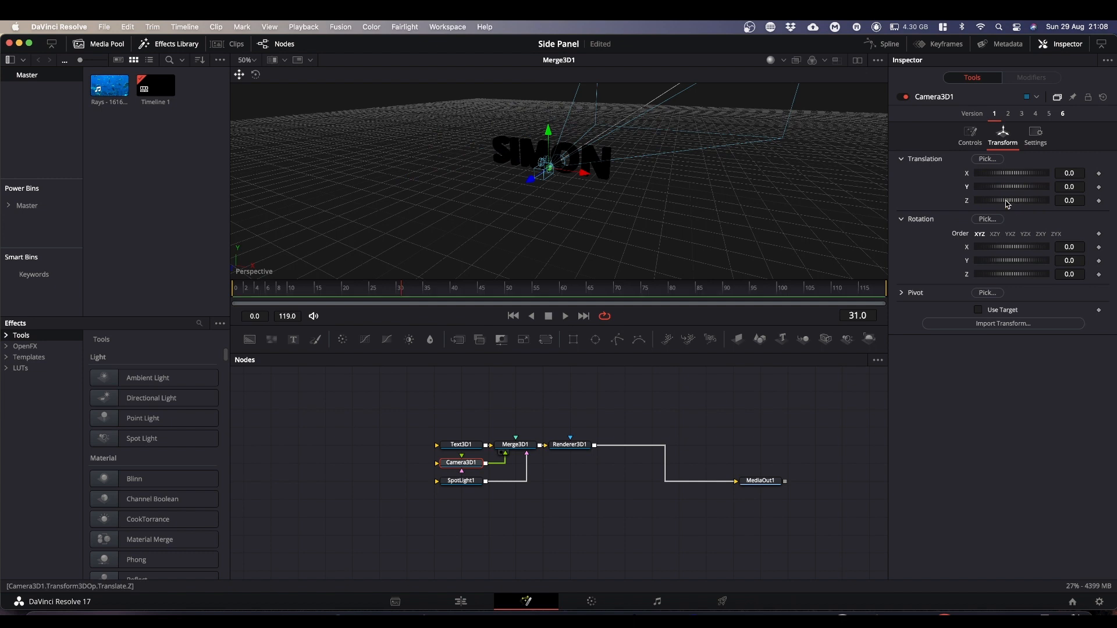
- Move Camera3D1 back from the text with a Z translation of 1.88
left_click_drag(1012, 201, 1011, 200)
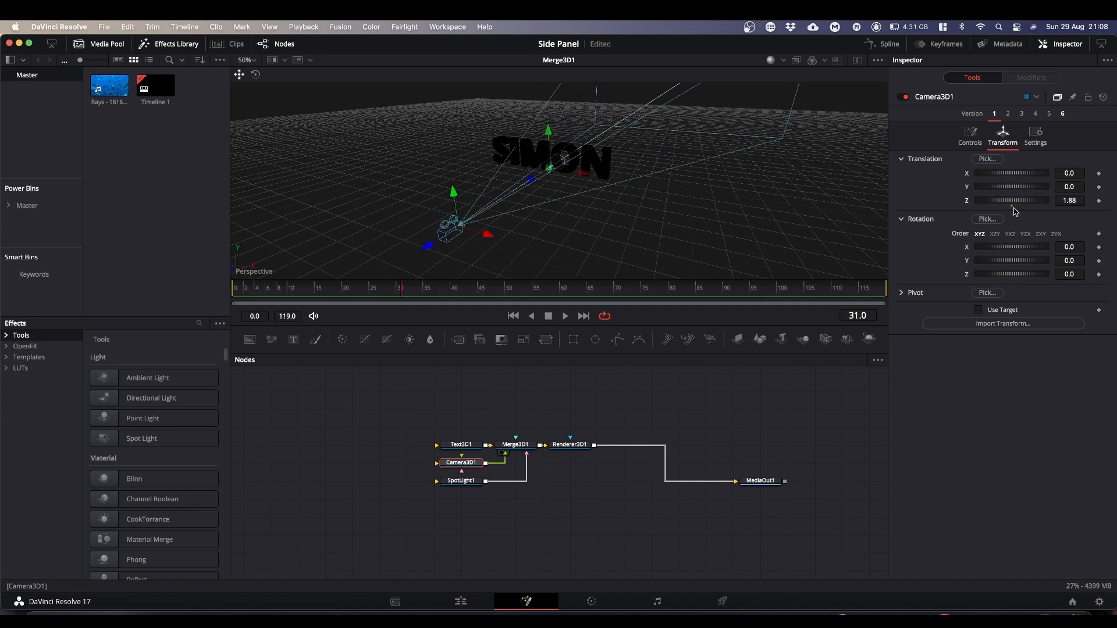
- Try rotating Camera3D1 about X, to about -16.5 with the rotation gizmo, then reset it and return to the move gizmo
mouse_move(1011, 247)
left_mouse_down()
mouse_move(997, 245)
mouse_move(1012, 259)
left_mouse_up()
double_click(1012, 246)
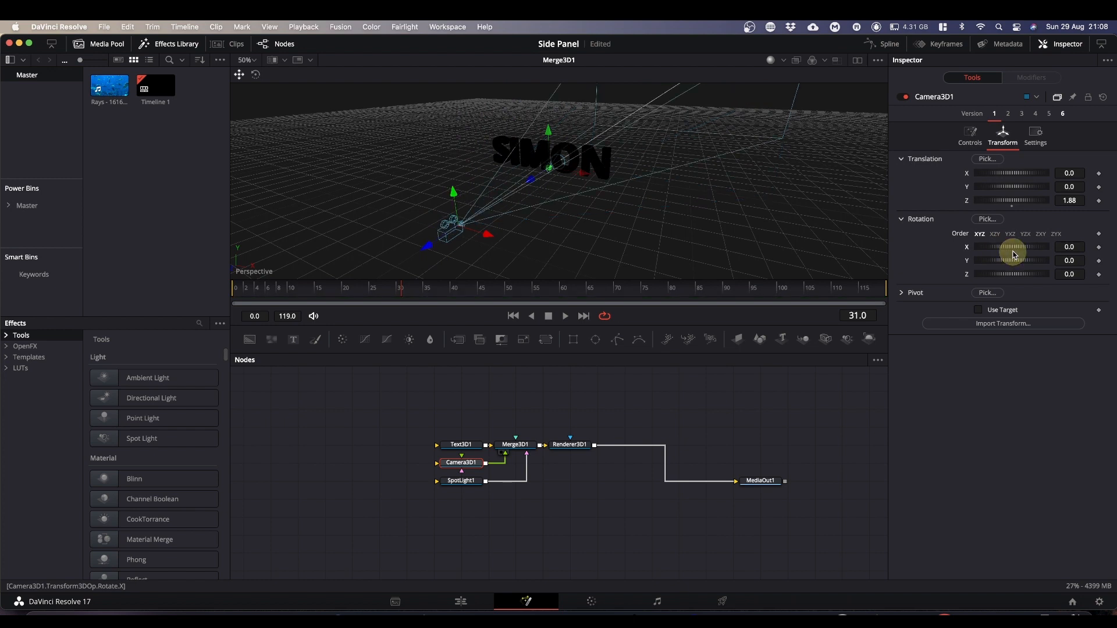
left_click(256, 75)
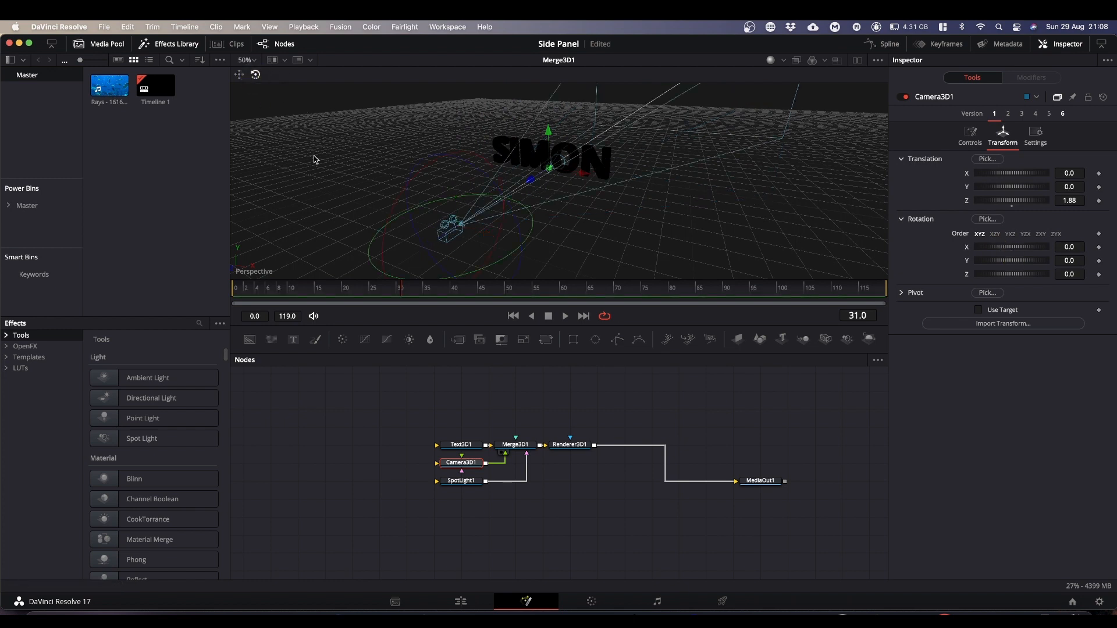
left_click_drag(384, 236, 360, 194)
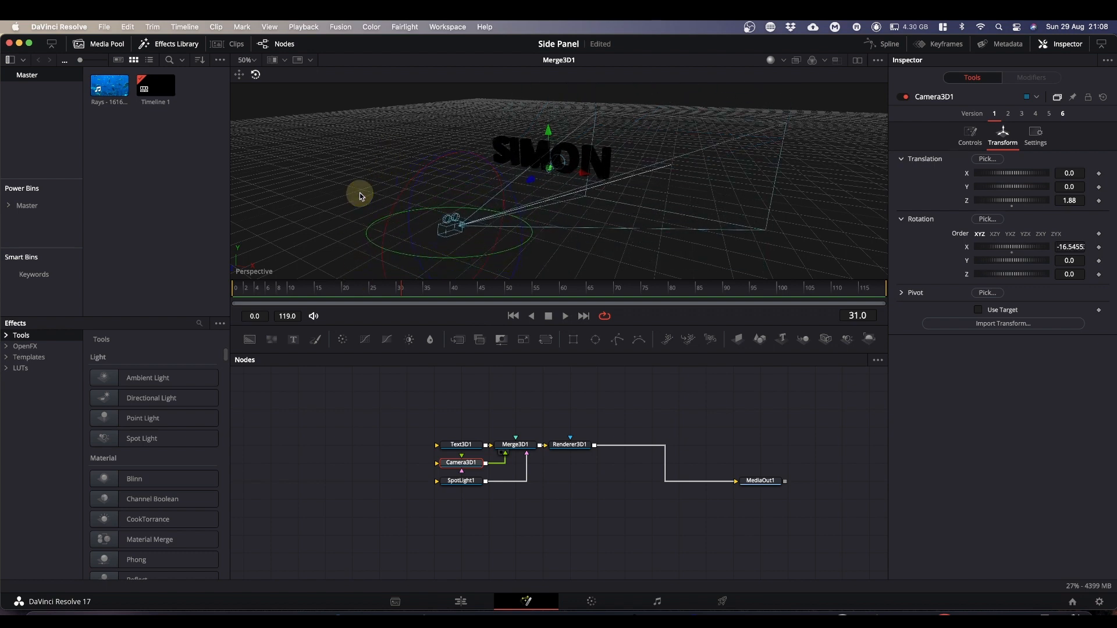
double_click(1013, 248)
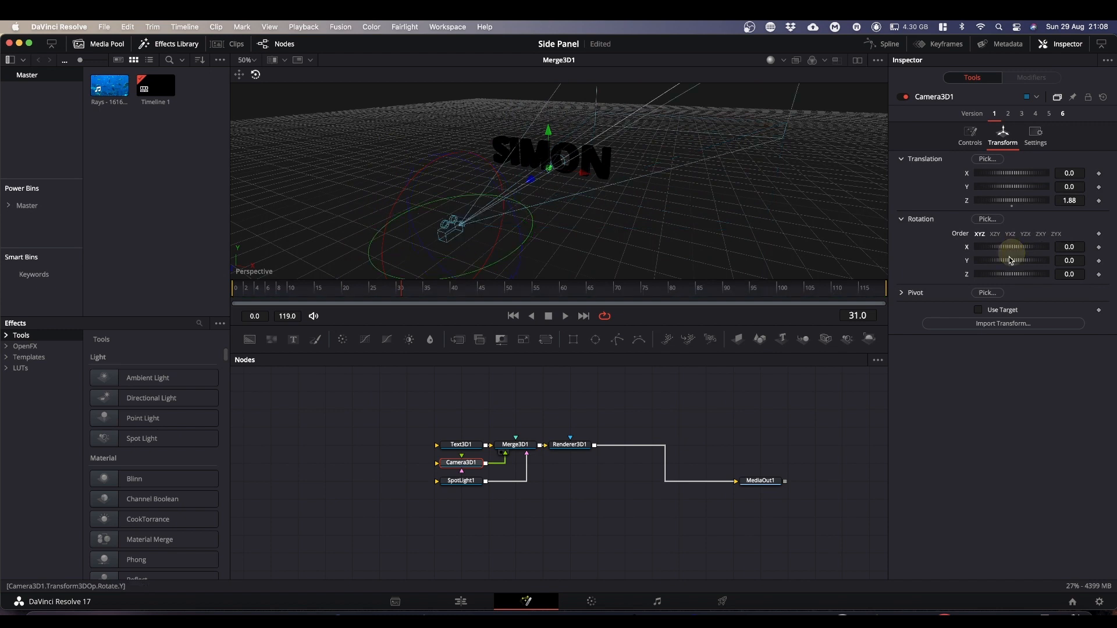
left_click(238, 75)
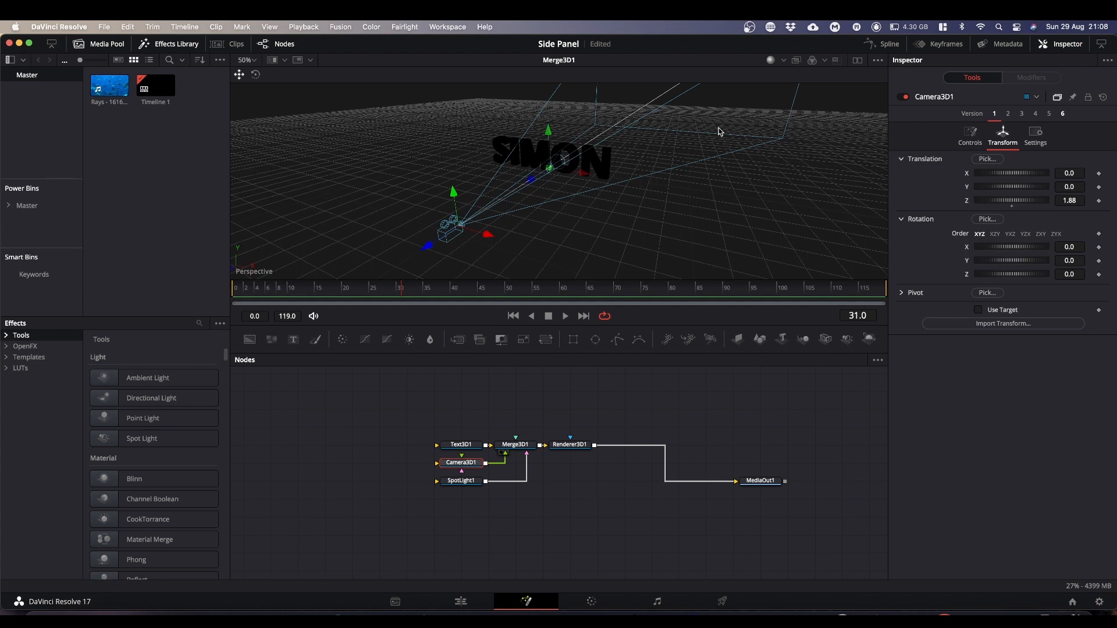
- Compare the text's shading by toggling viewer lighting off and on, and by disconnecting and reconnecting SpotLight1 at Merge3D1
left_click(771, 60)
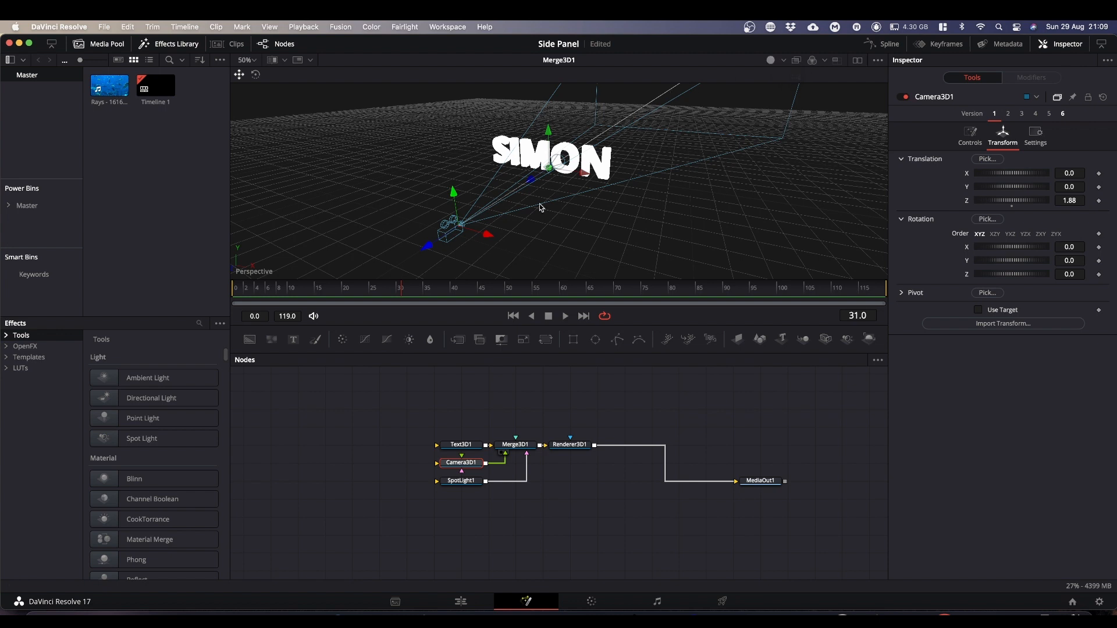
left_click(772, 62)
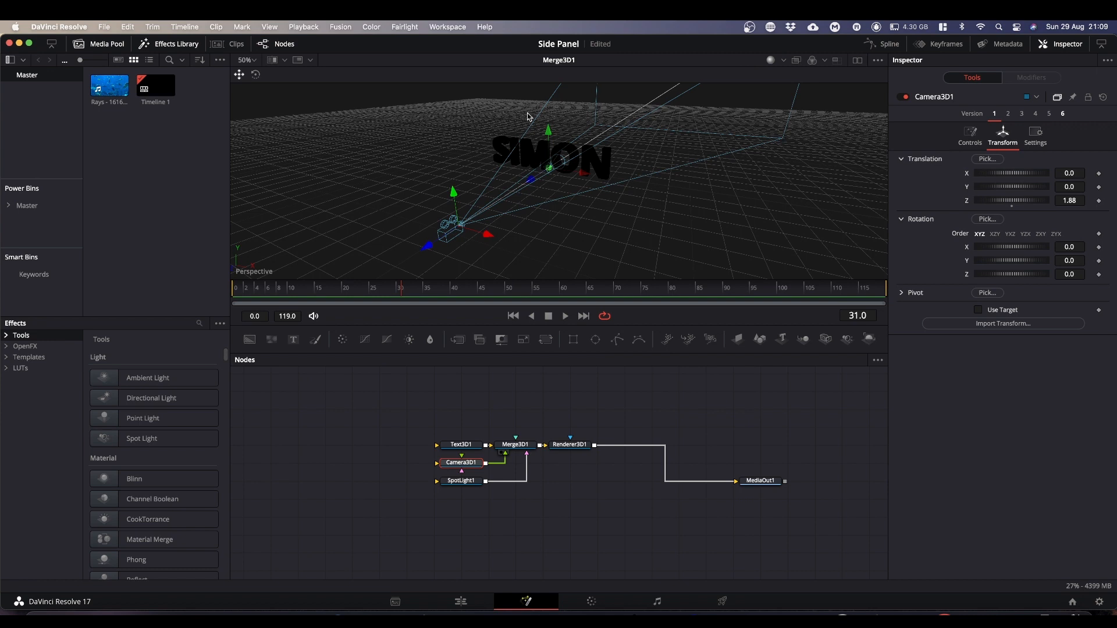
left_click(527, 468)
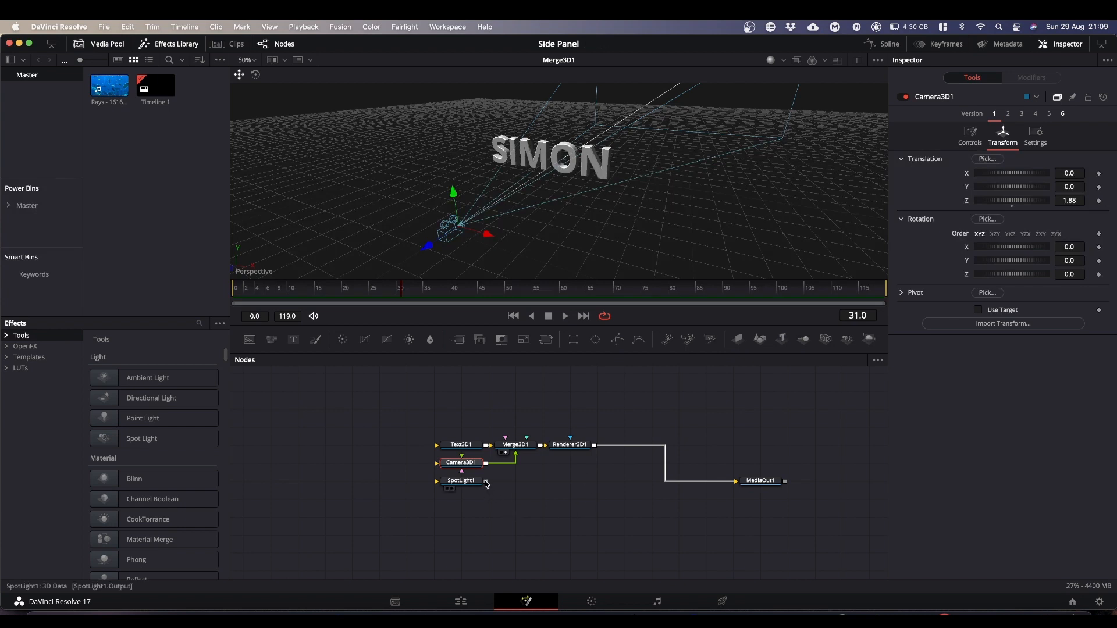
left_click_drag(485, 481, 529, 449)
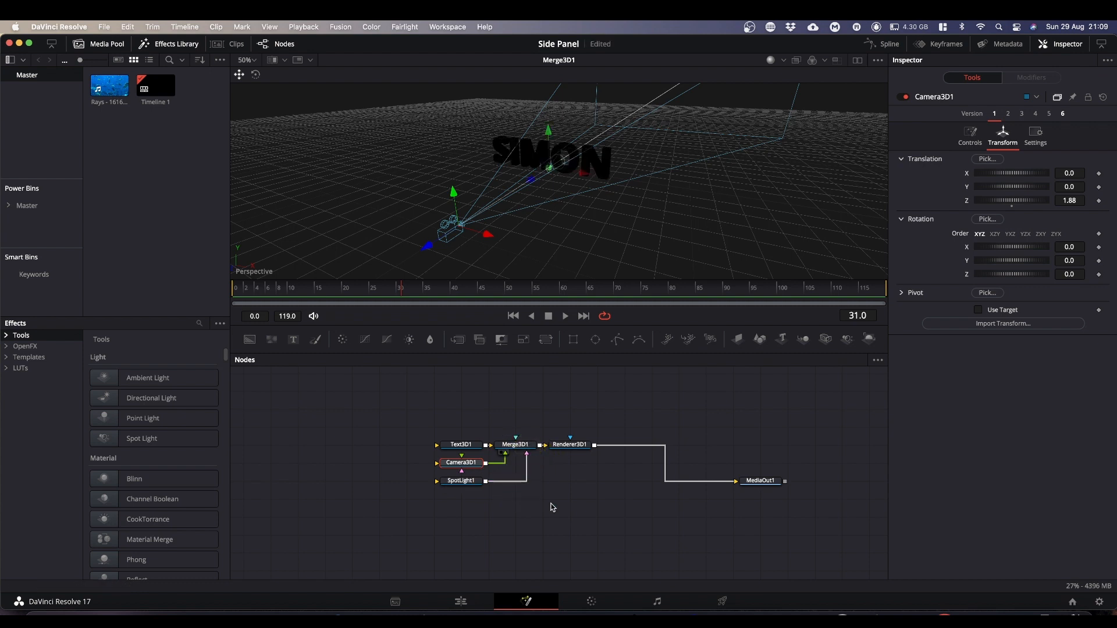
- Move SpotLight1 to about X 2.10 and Z 1.37, with Use Target enabled and the target kept at the origin
left_click(463, 482)
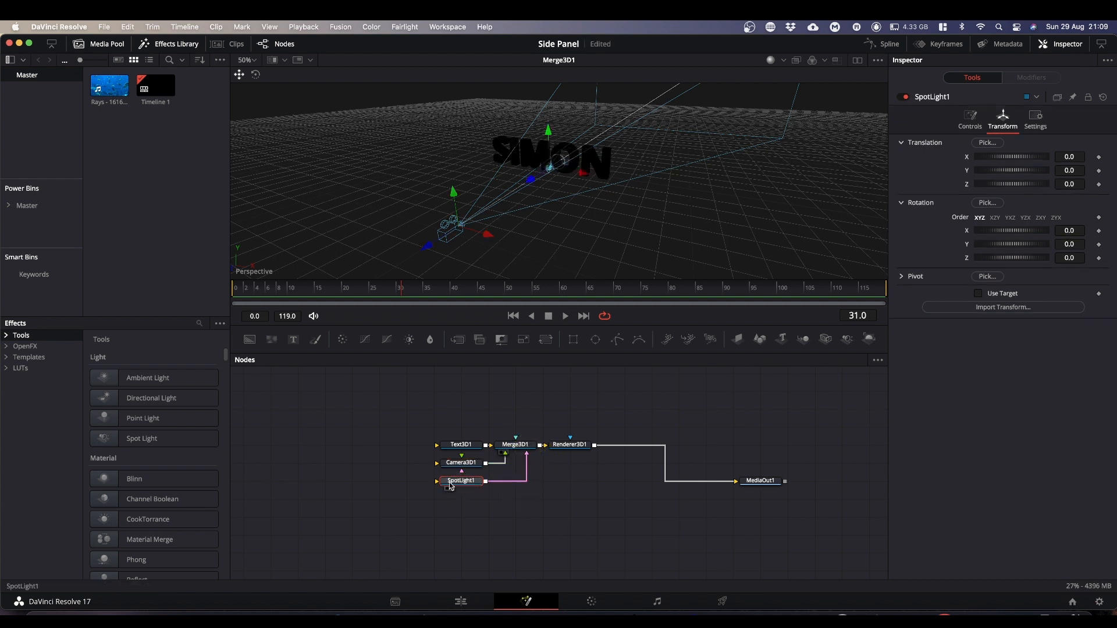
left_click_drag(529, 181, 486, 233)
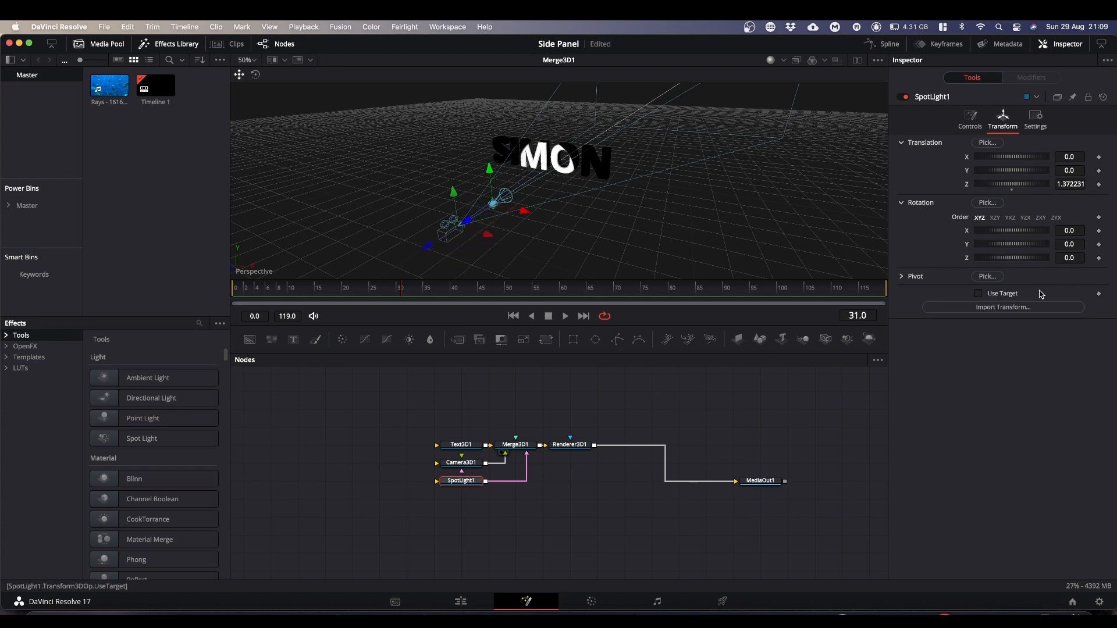
left_click(980, 295)
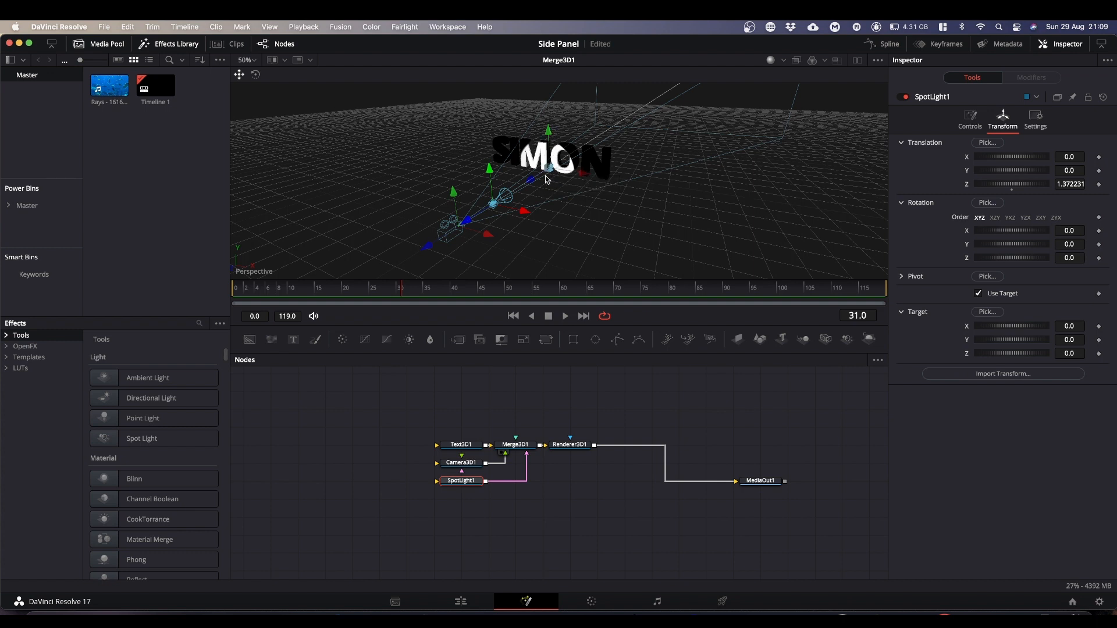
mouse_move(550, 130)
left_mouse_down()
mouse_move(533, 92)
mouse_move(555, 156)
mouse_move(552, 133)
left_mouse_up()
double_click(1012, 341)
left_click_drag(523, 214, 745, 214)
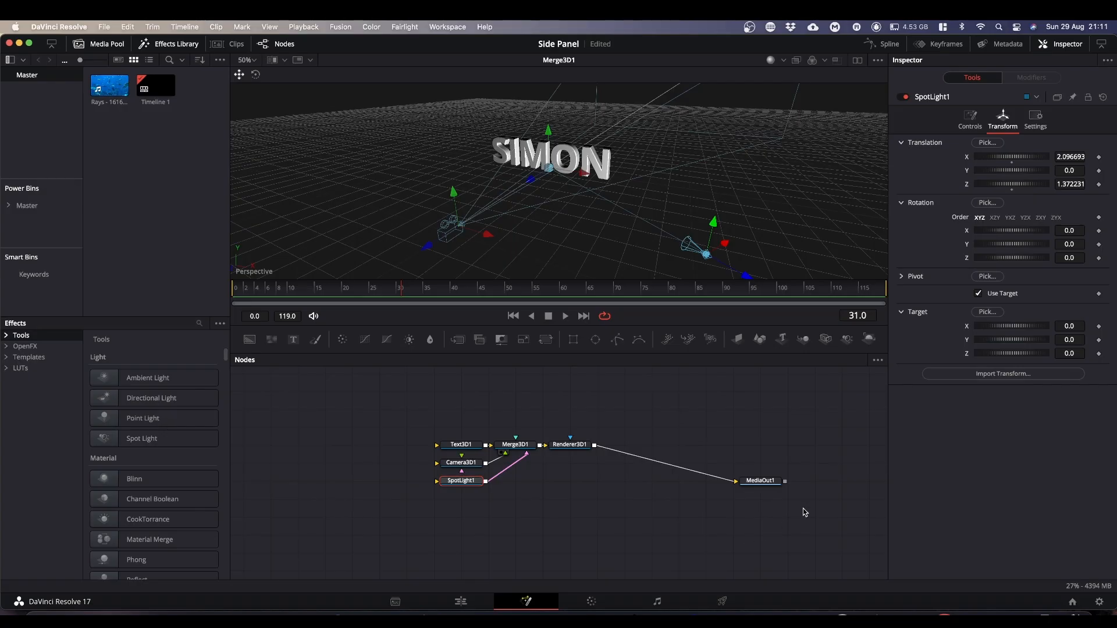
- Spread MediaOut1, Renderer3D1, SpotLight1, Camera3D1, Text3D1 and Merge3D1 loosely apart across the node graph
left_click_drag(767, 487, 786, 439)
left_click_drag(582, 441, 643, 398)
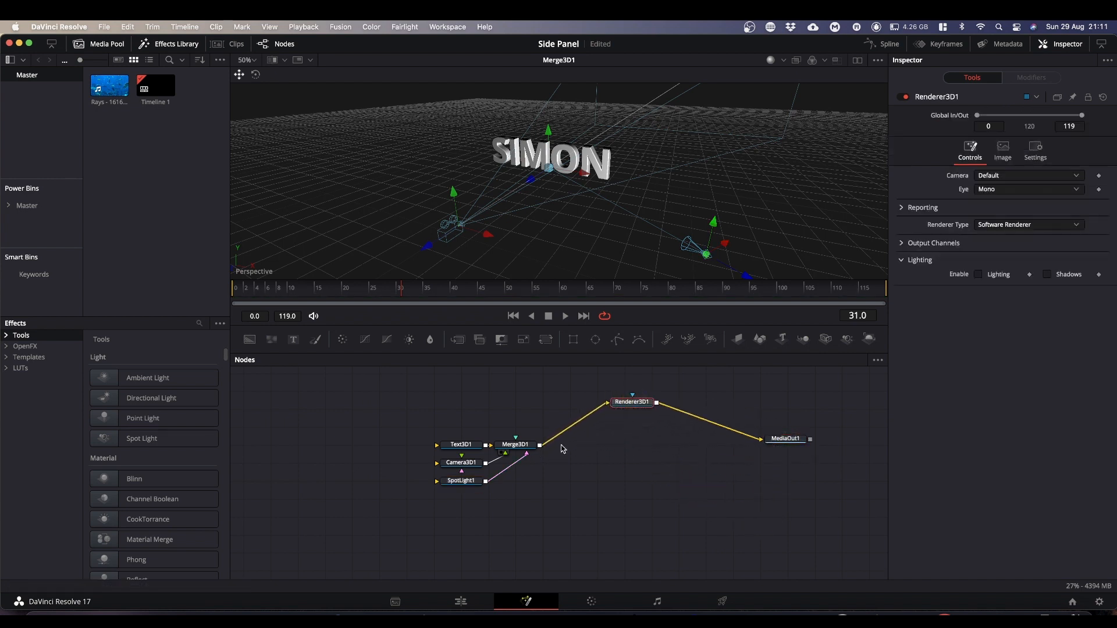
left_click_drag(462, 484, 697, 537)
left_click(465, 474)
left_click_drag(466, 474, 458, 527)
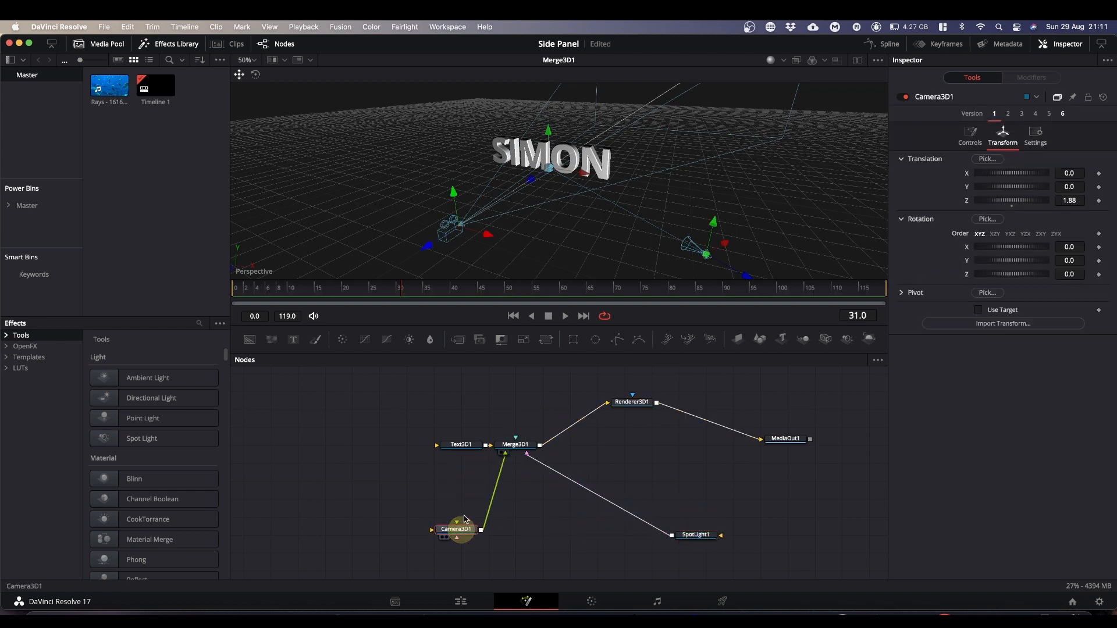
left_click_drag(461, 444, 357, 456)
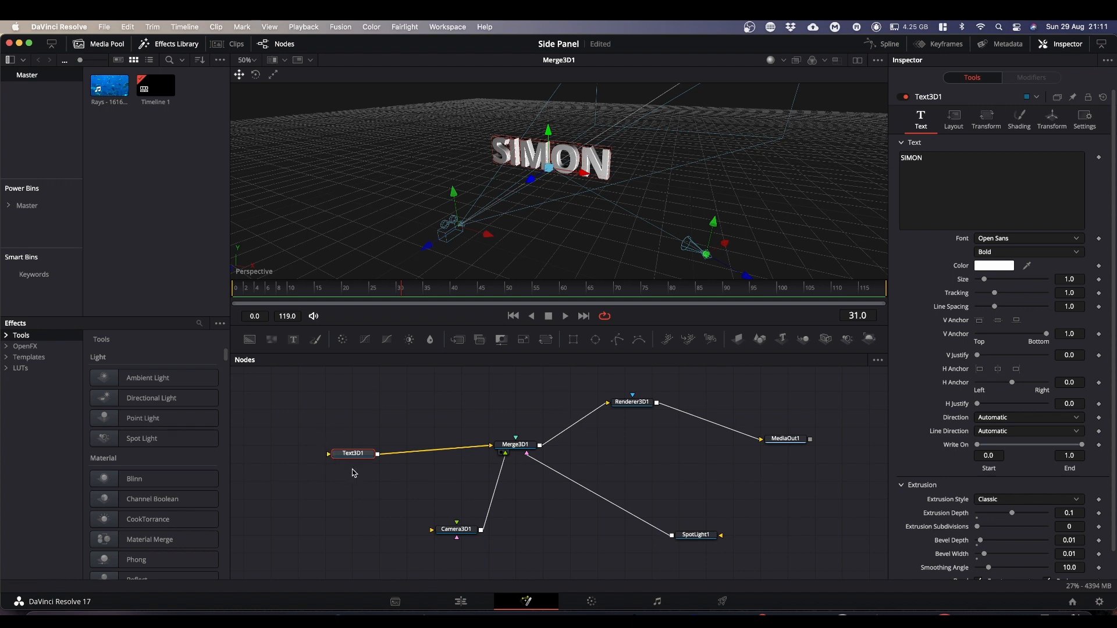
left_click_drag(360, 454, 387, 411)
left_click_drag(518, 445, 490, 408)
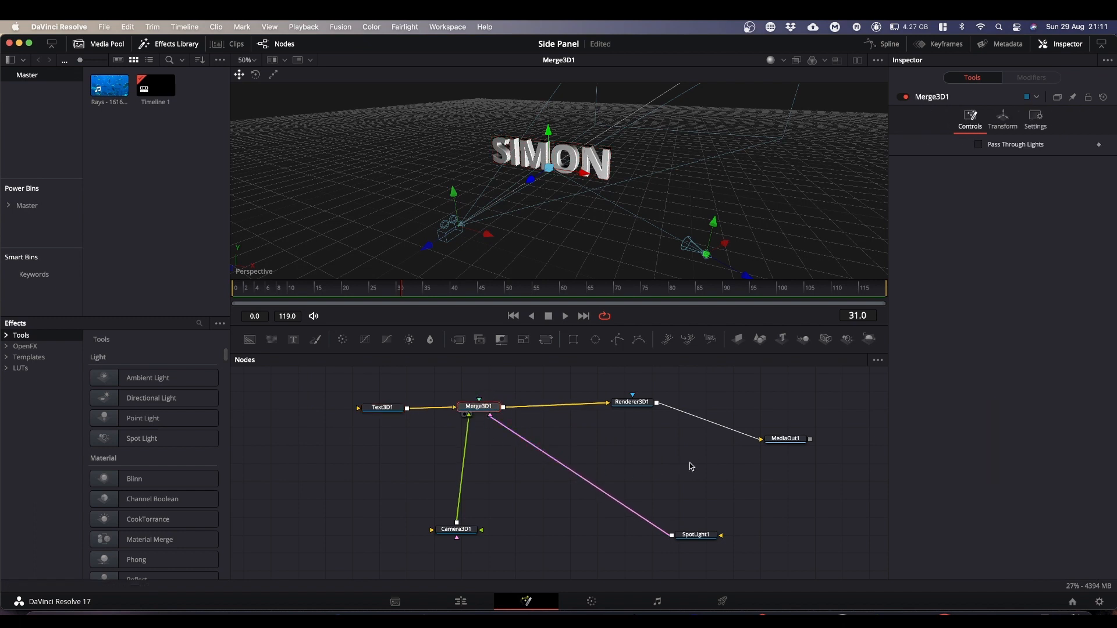
- Enable arranging tools to grid, and align Text3D1, Merge3D1, Renderer3D1 and MediaOut1 in one row with Camera3D1 and SpotLight1 level below
right_click(683, 449)
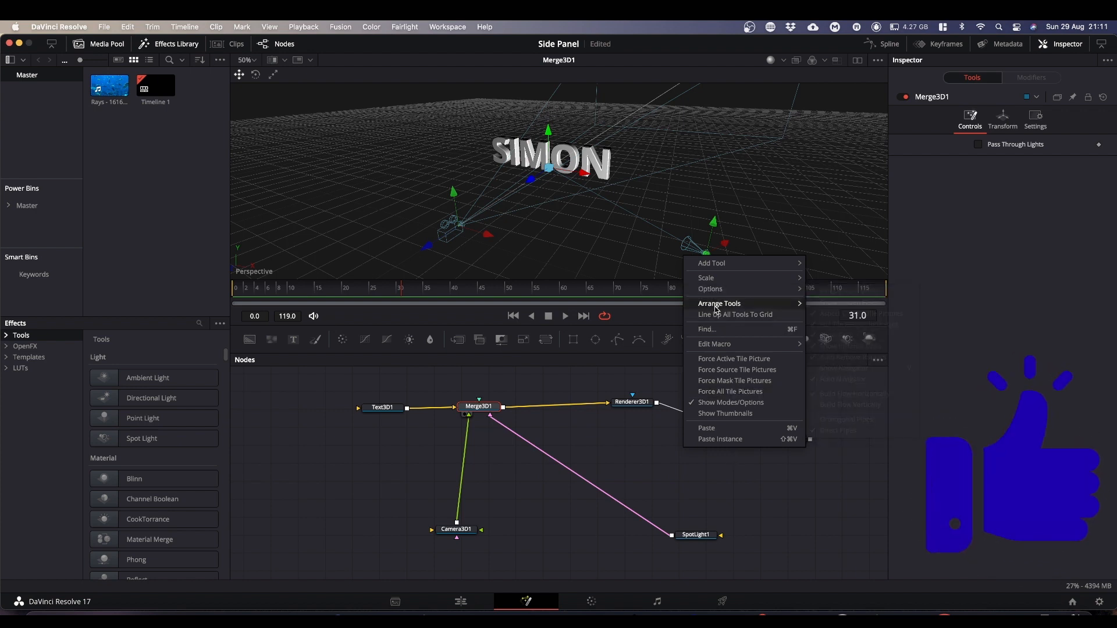
mouse_move(716, 307)
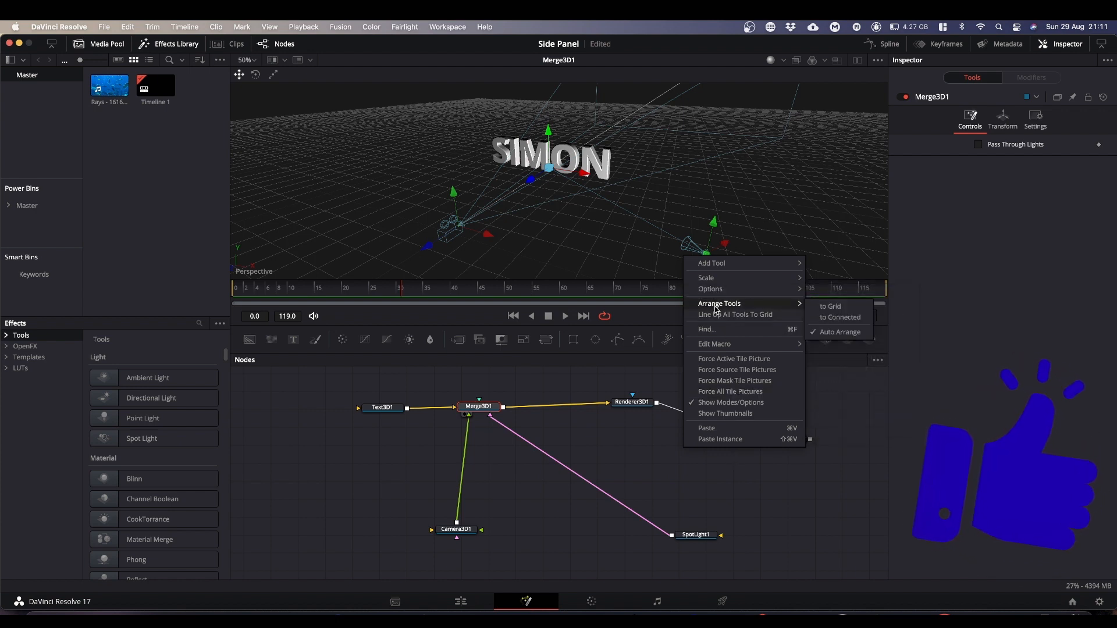
left_click(830, 308)
left_click(395, 413)
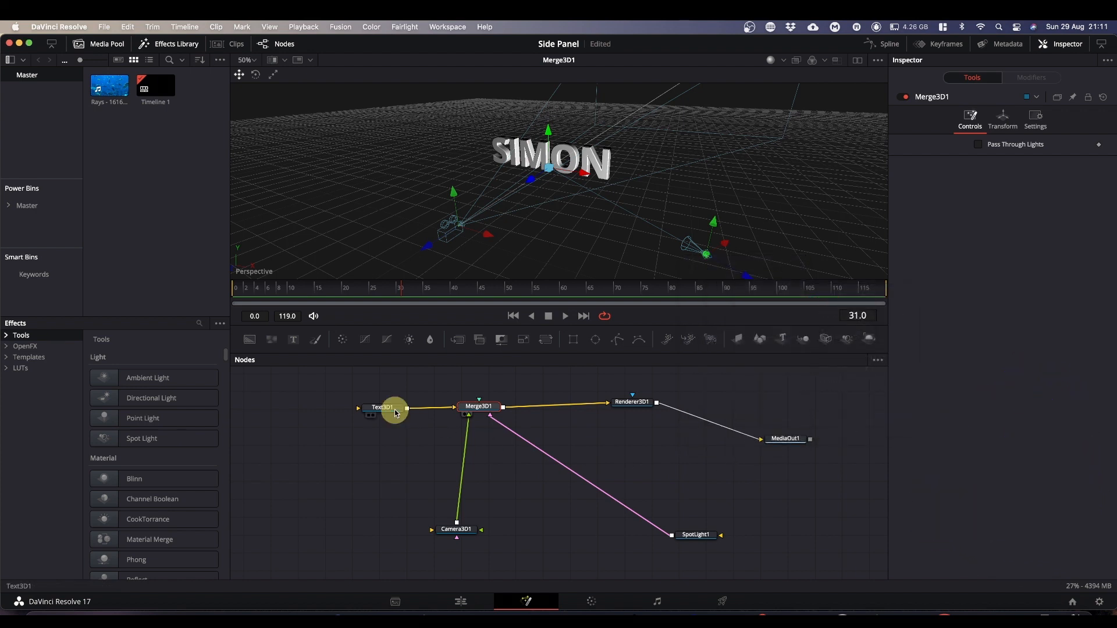
left_click_drag(395, 413, 391, 431)
left_click(473, 410)
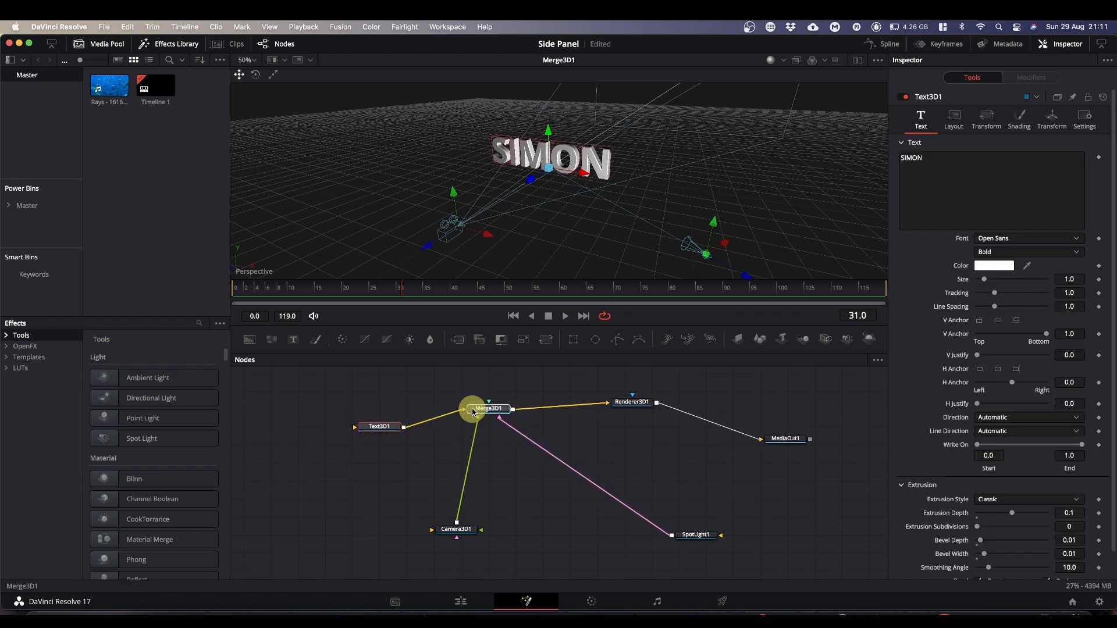
left_click_drag(472, 411, 472, 428)
left_click_drag(637, 403, 602, 429)
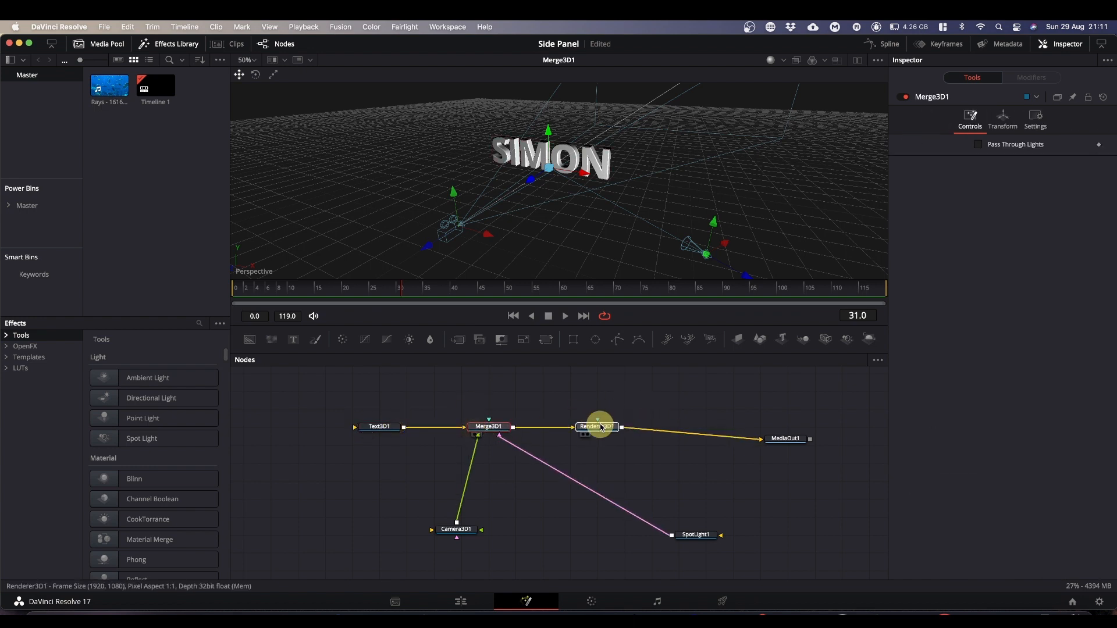
left_click_drag(777, 439, 724, 427)
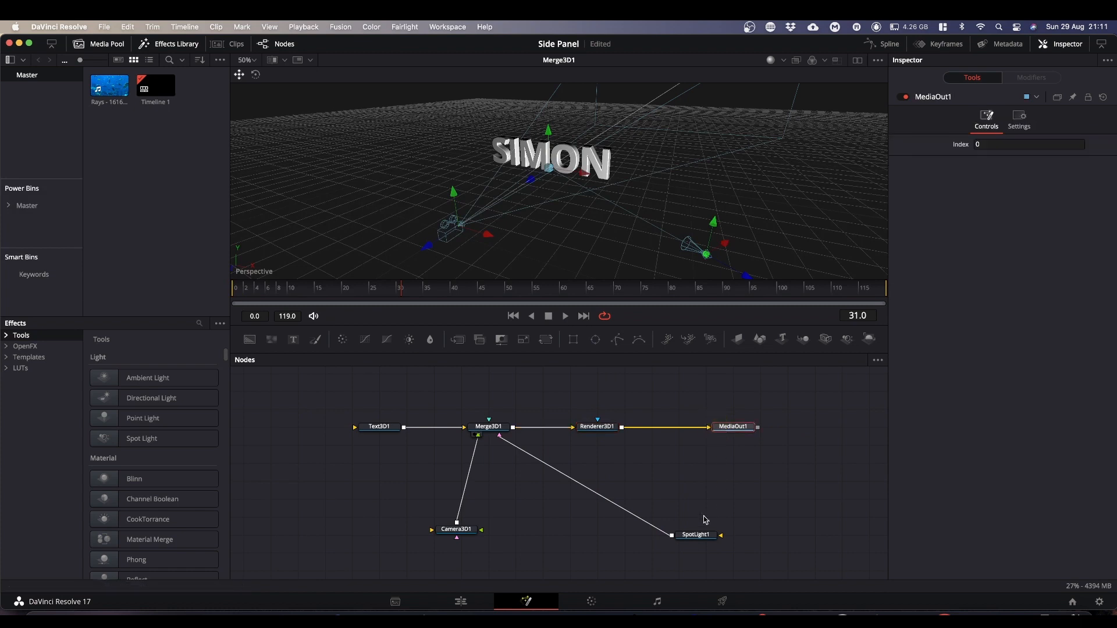
left_click_drag(698, 536, 664, 499)
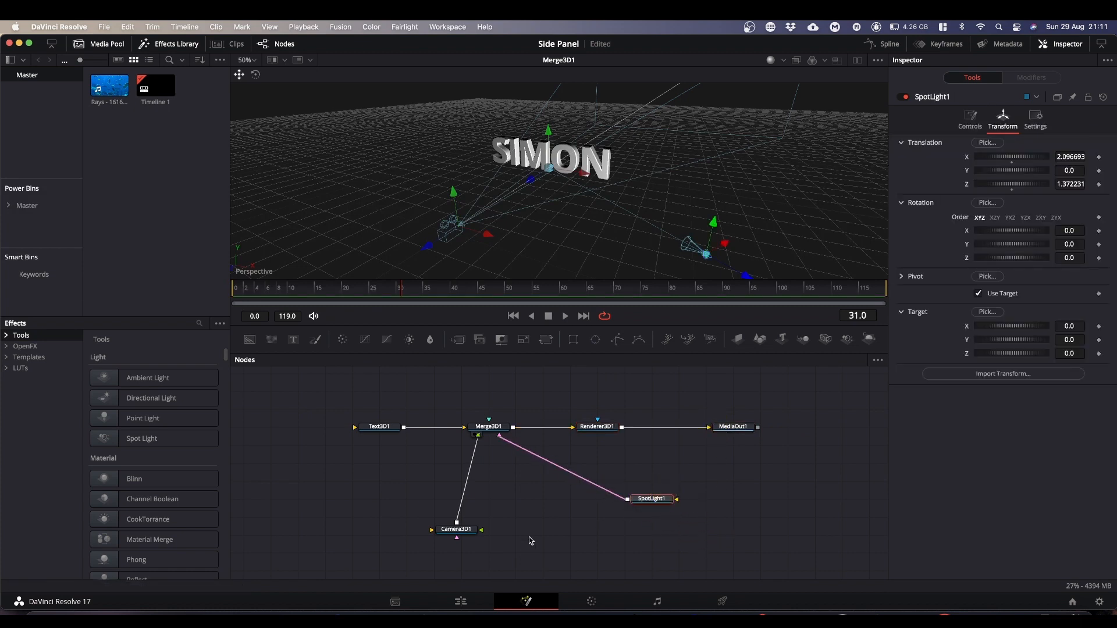
left_click_drag(472, 534, 453, 507)
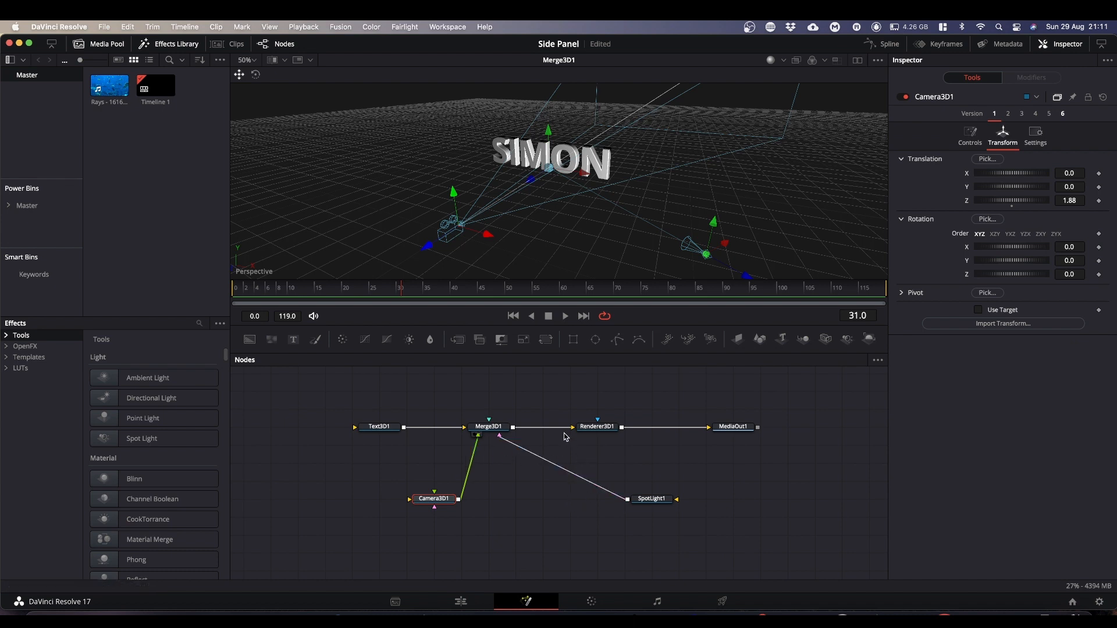
- Switch the node graph's connection lines to orthogonal pipes
right_click(753, 458)
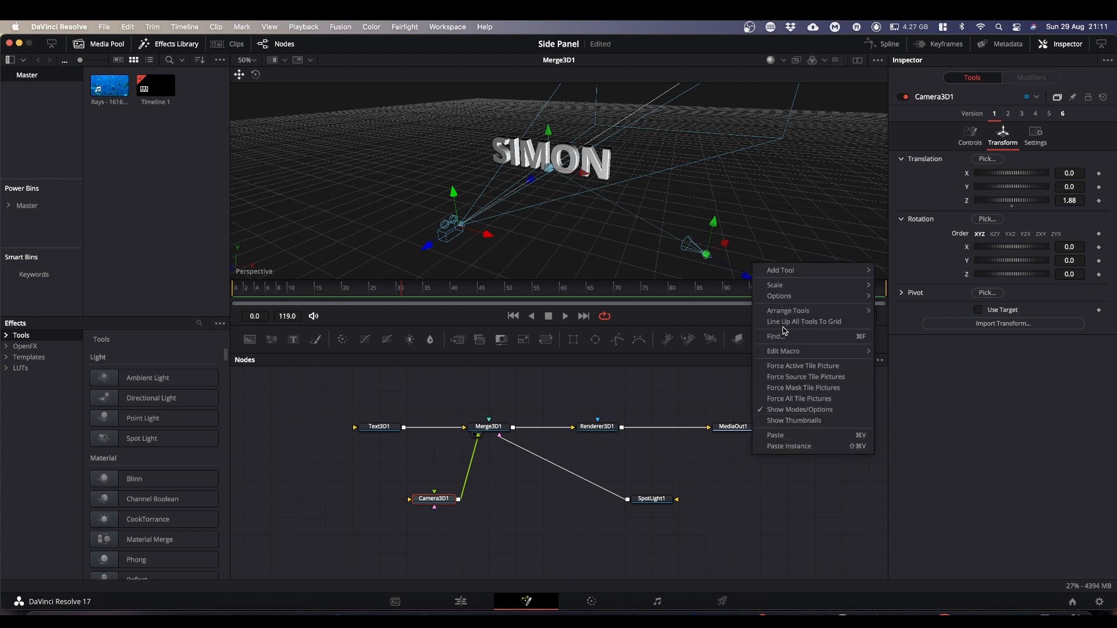
mouse_move(779, 295)
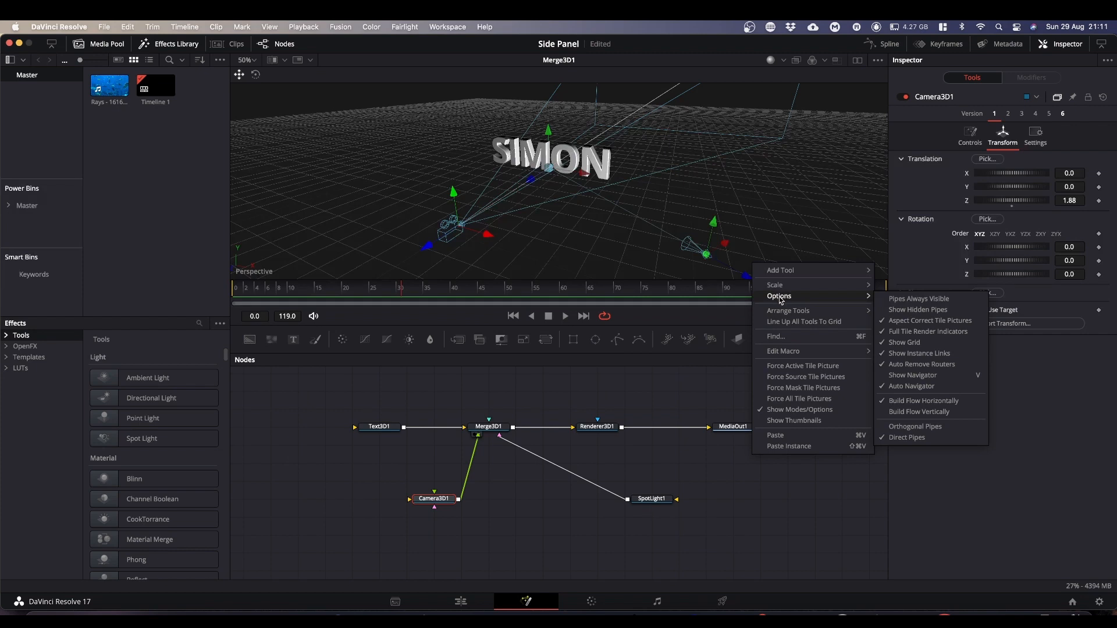
left_click(925, 429)
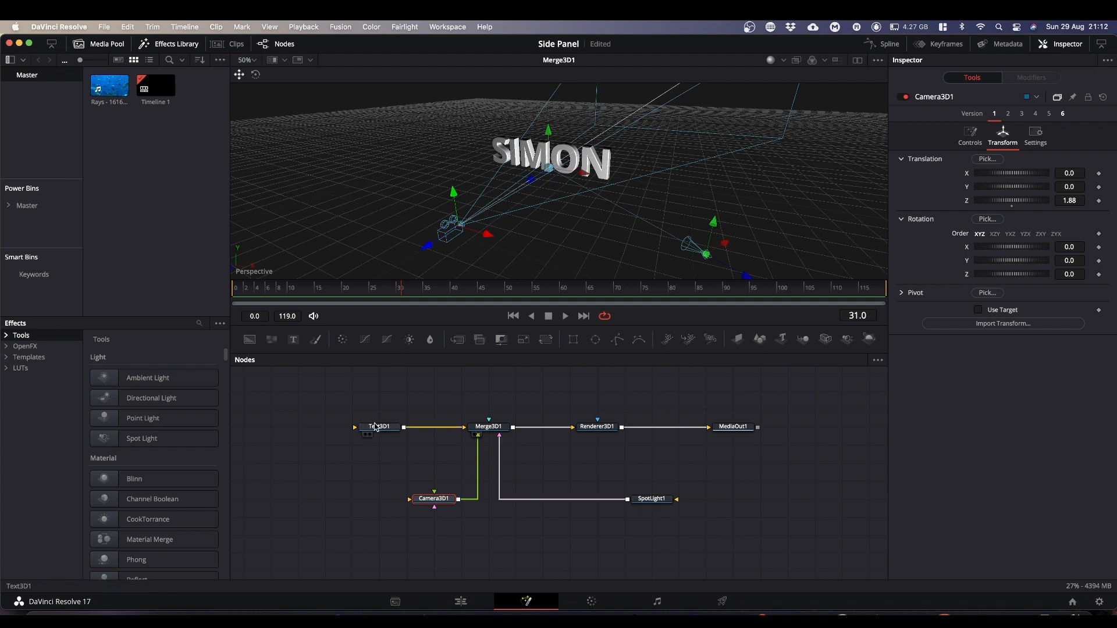
- Compact the node graph, bringing the main row closer together with Camera3D1 under Text3D1 and SpotLight1 under Renderer3D1
left_click_drag(371, 427, 398, 428)
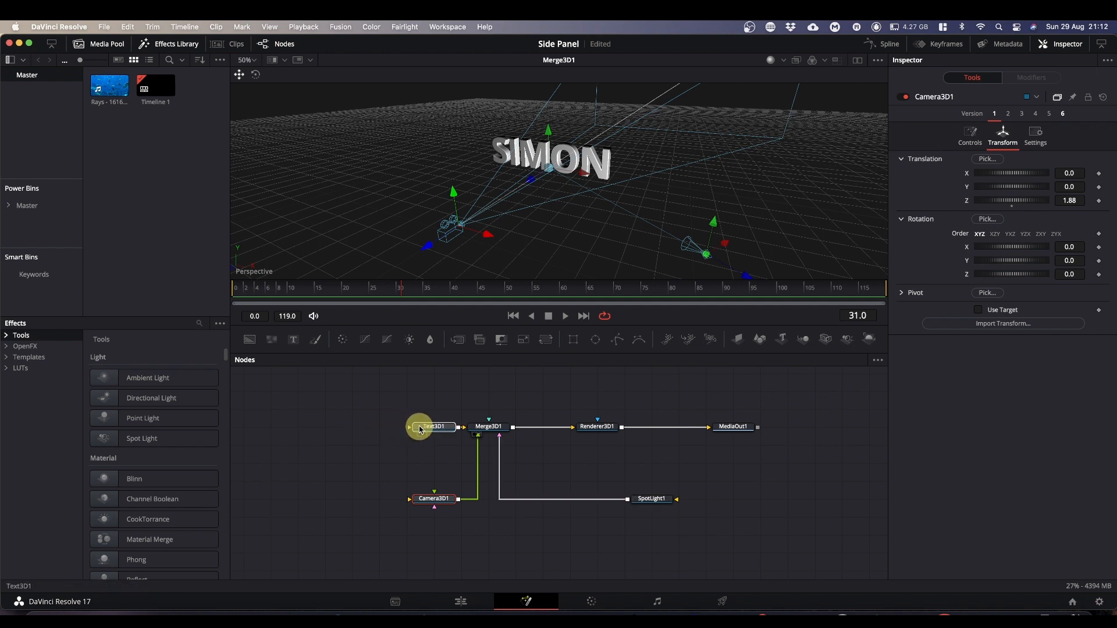
left_click(416, 431)
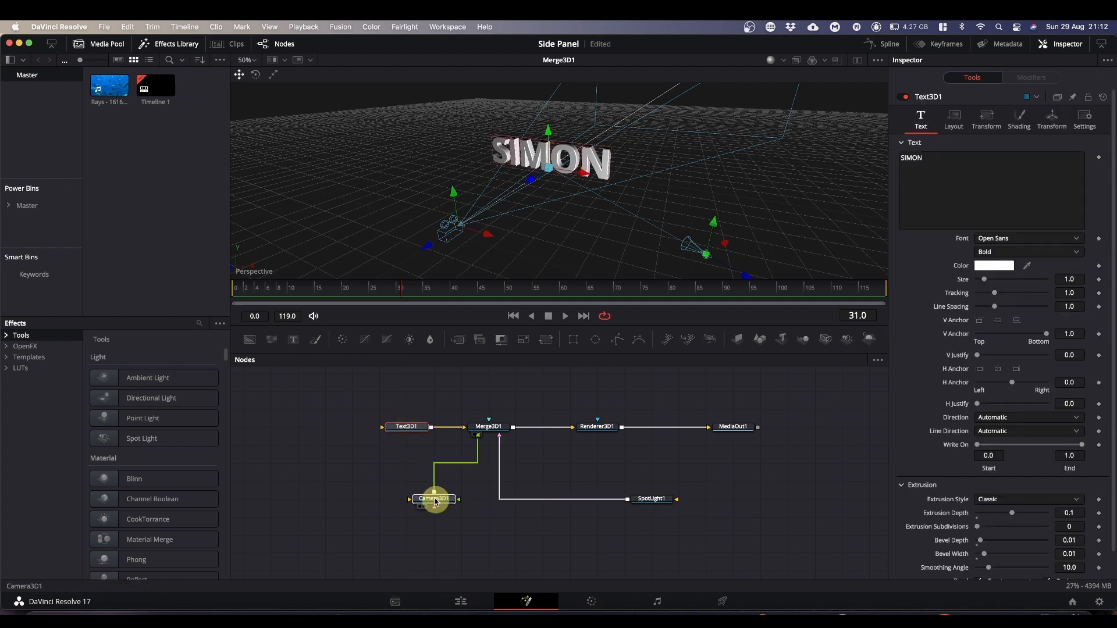
left_click_drag(434, 499, 400, 451)
left_click_drag(655, 494, 584, 428)
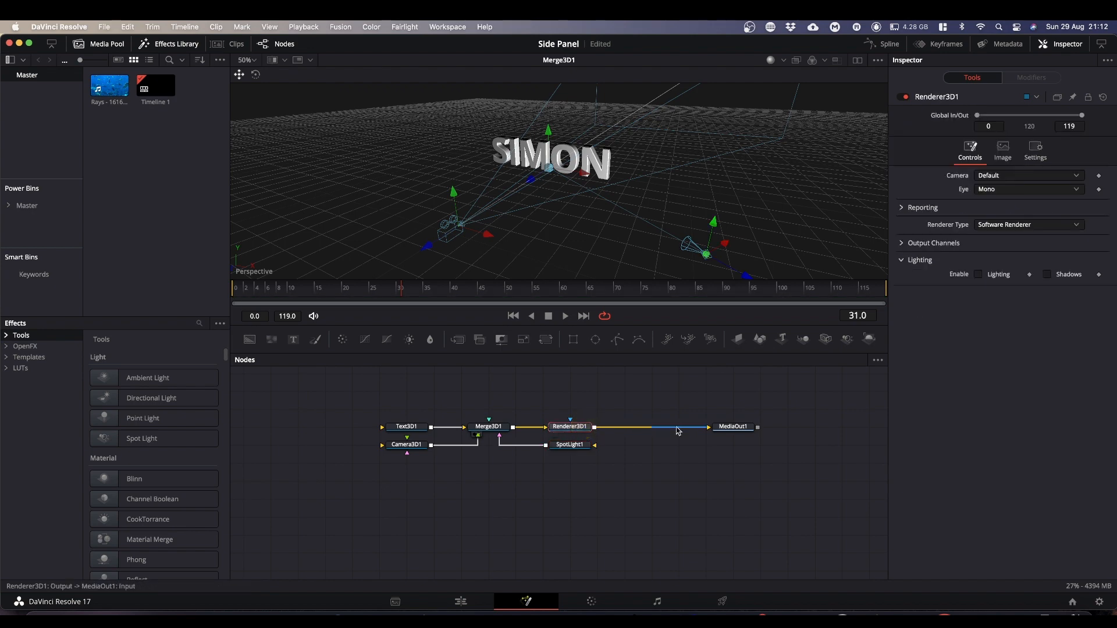
left_click_drag(745, 429, 665, 429)
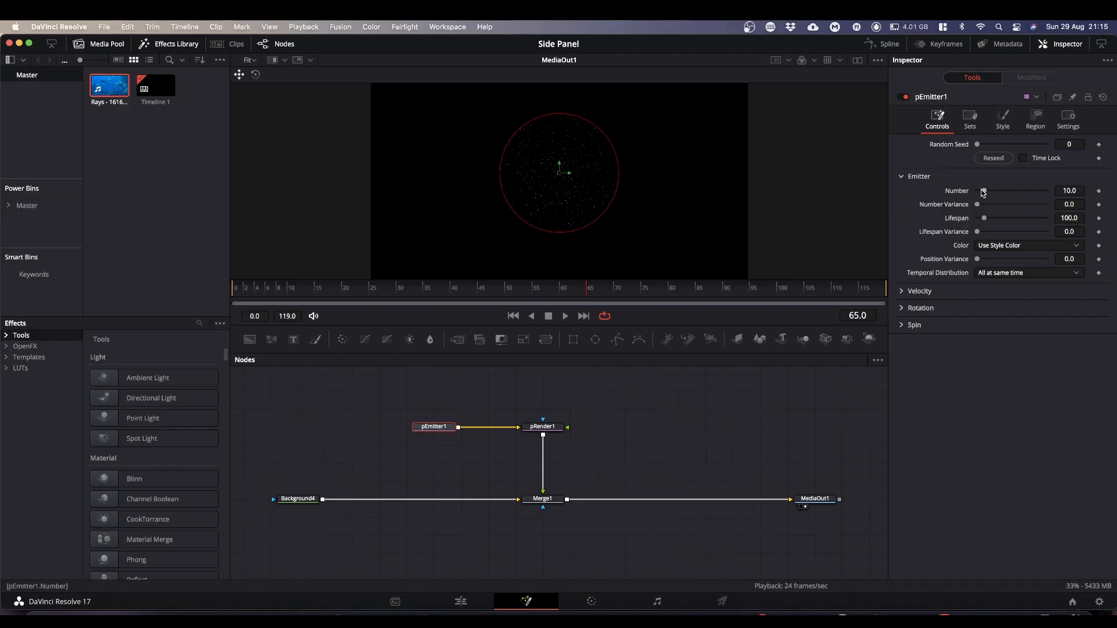
- Raise pEmitter1's particle Number to 100 and play back the result
left_click_drag(984, 192, 1102, 194)
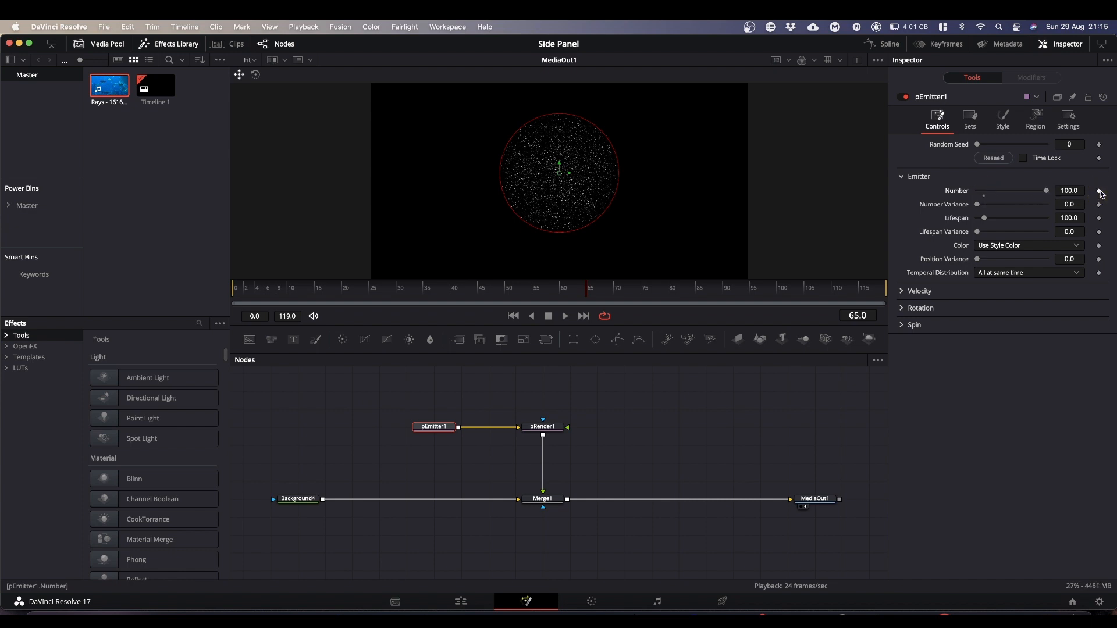
left_click(1104, 191)
key("space")
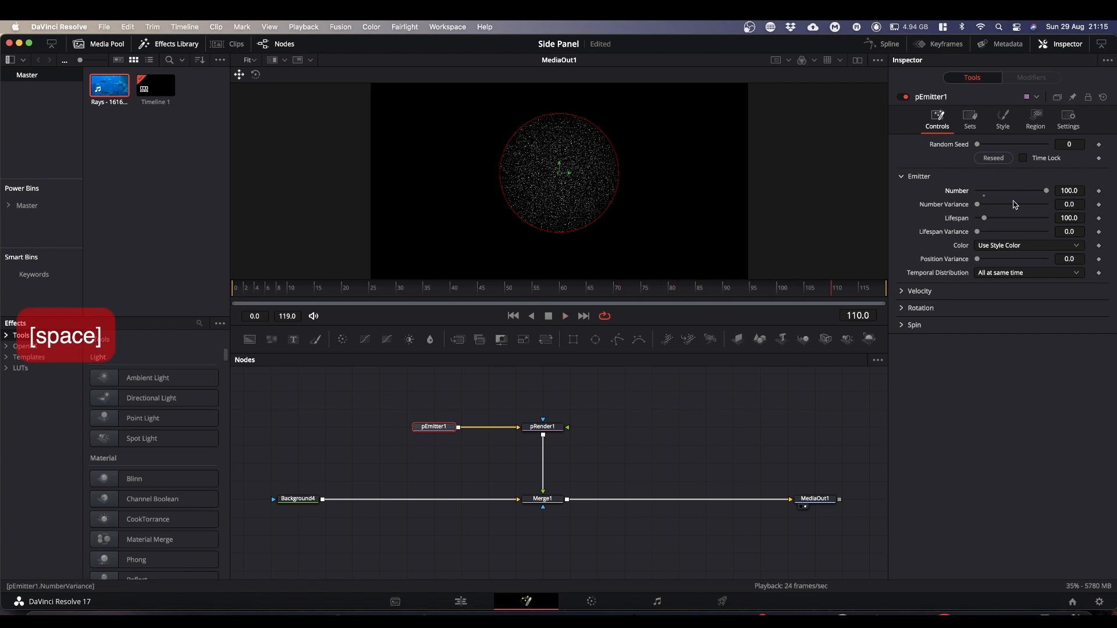
- Set pEmitter1's particle Number to 1000 and play back the denser particles
left_click(1071, 191)
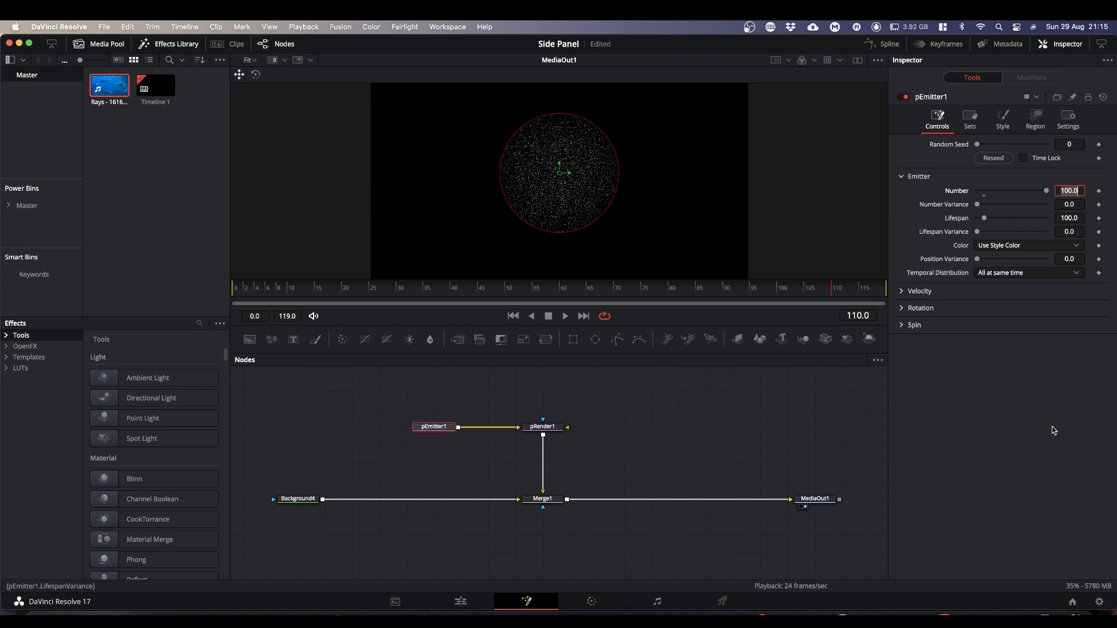
type("1000")
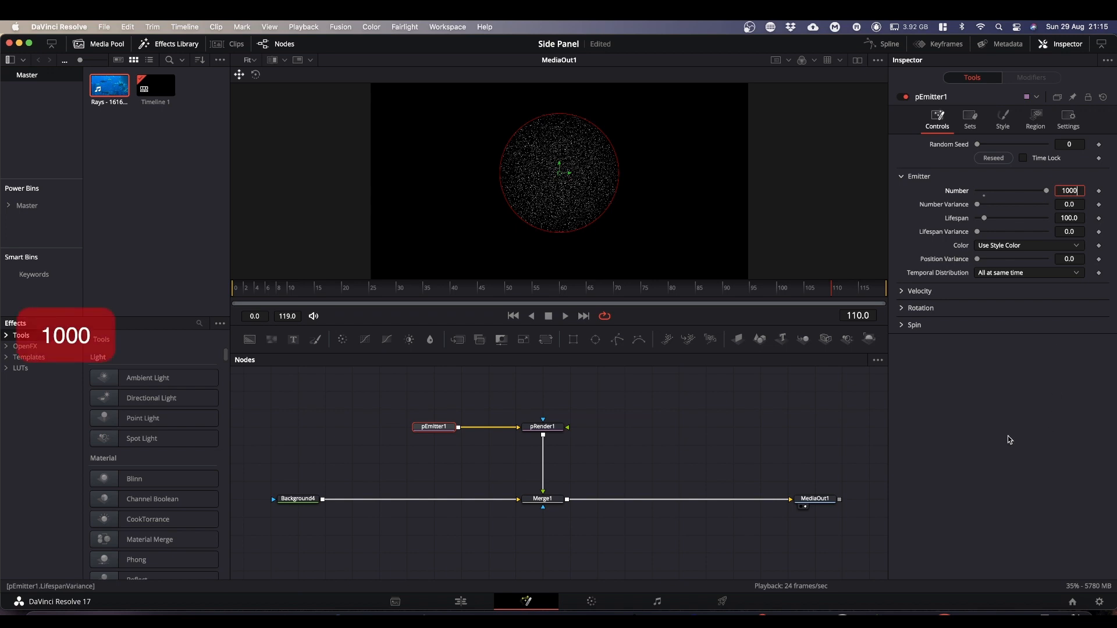
key("Return")
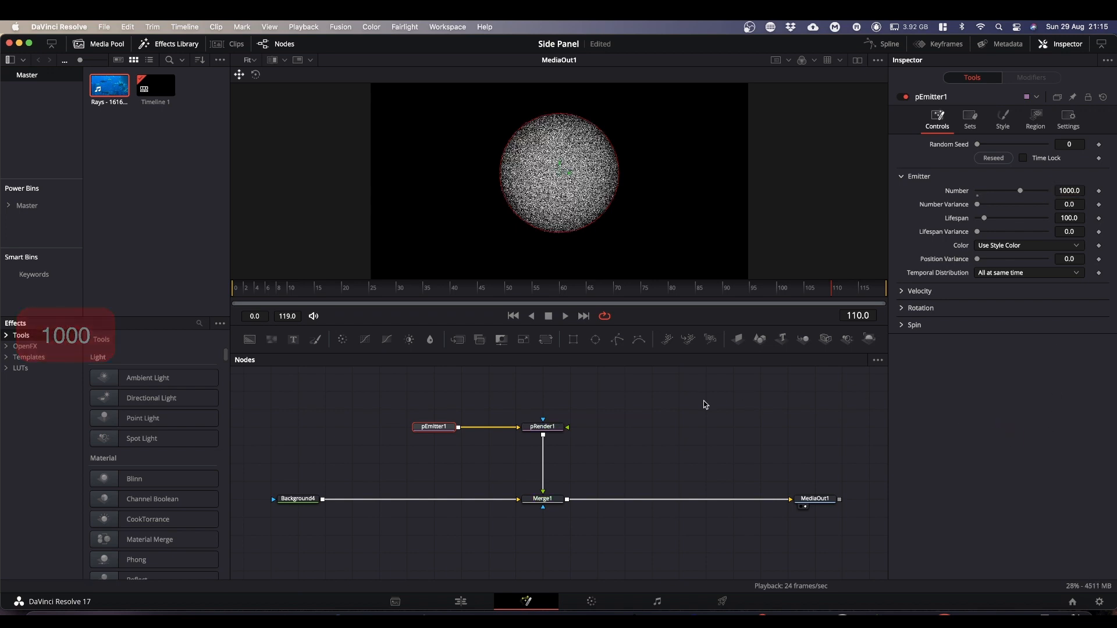
key("space")
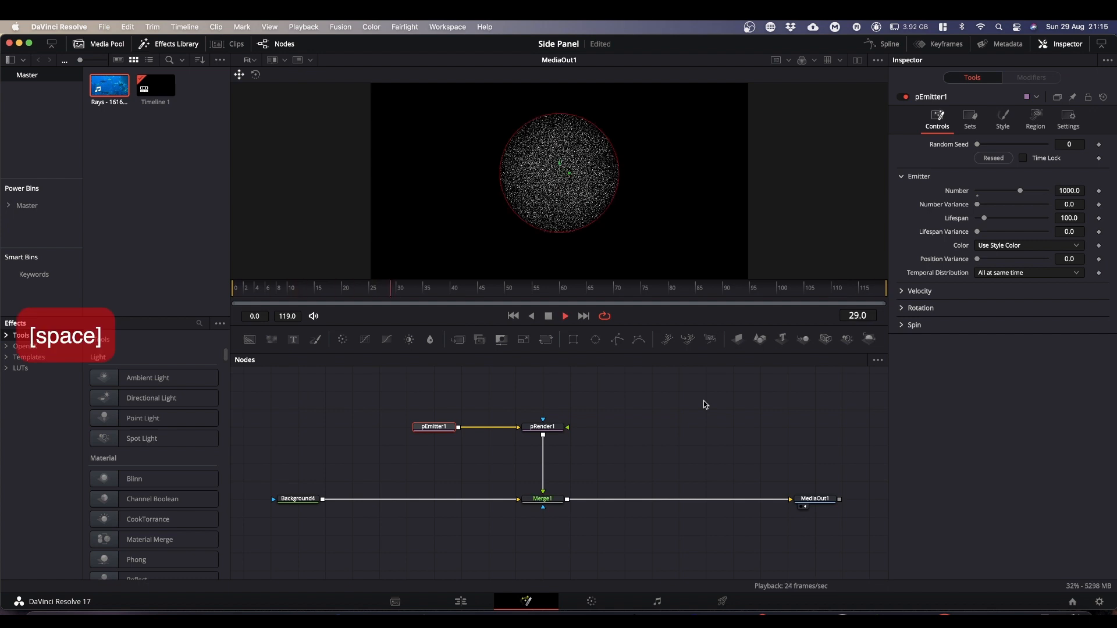
- Set pEmitter1's Number Variance to 500
left_click_drag(977, 204, 1100, 207)
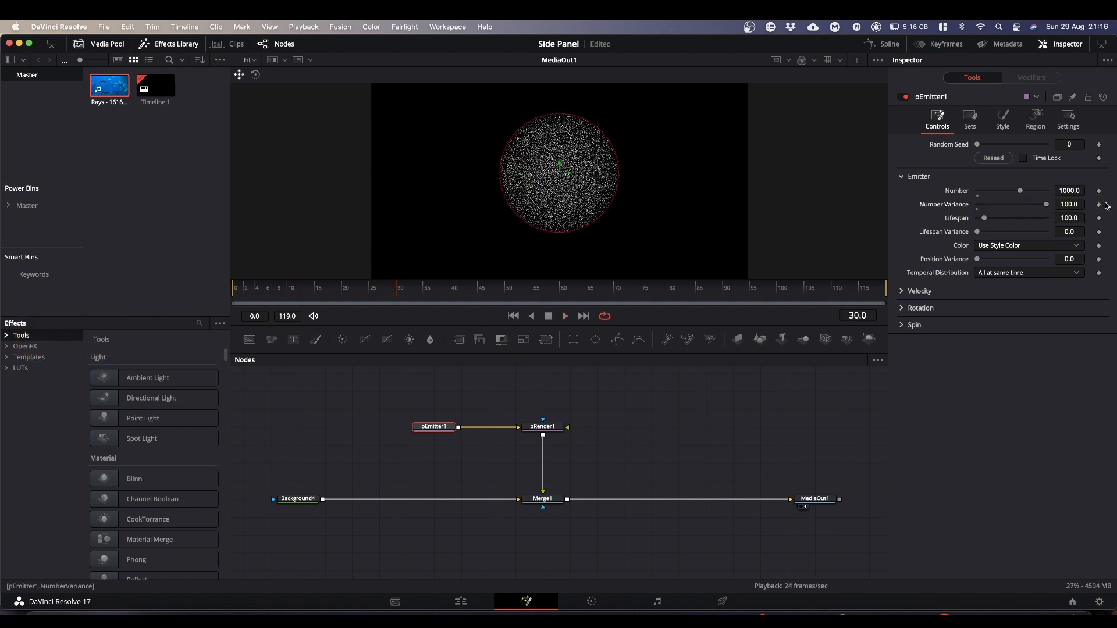
left_click(1069, 204)
type("500")
key("Return")
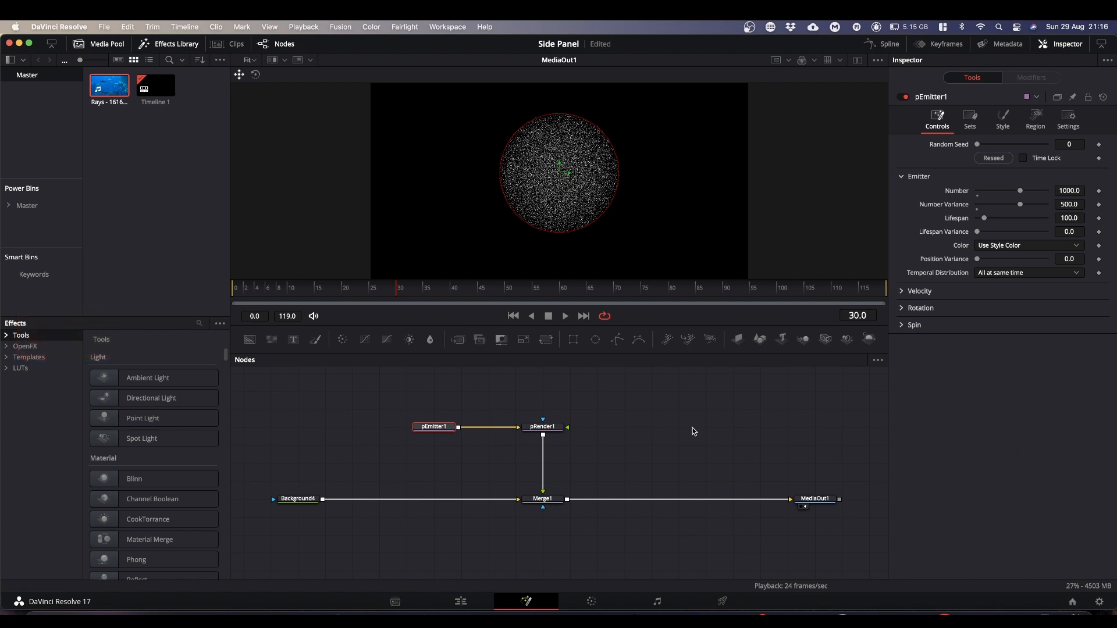
- Set Merge1's Angle to 180 degrees
left_click(550, 502)
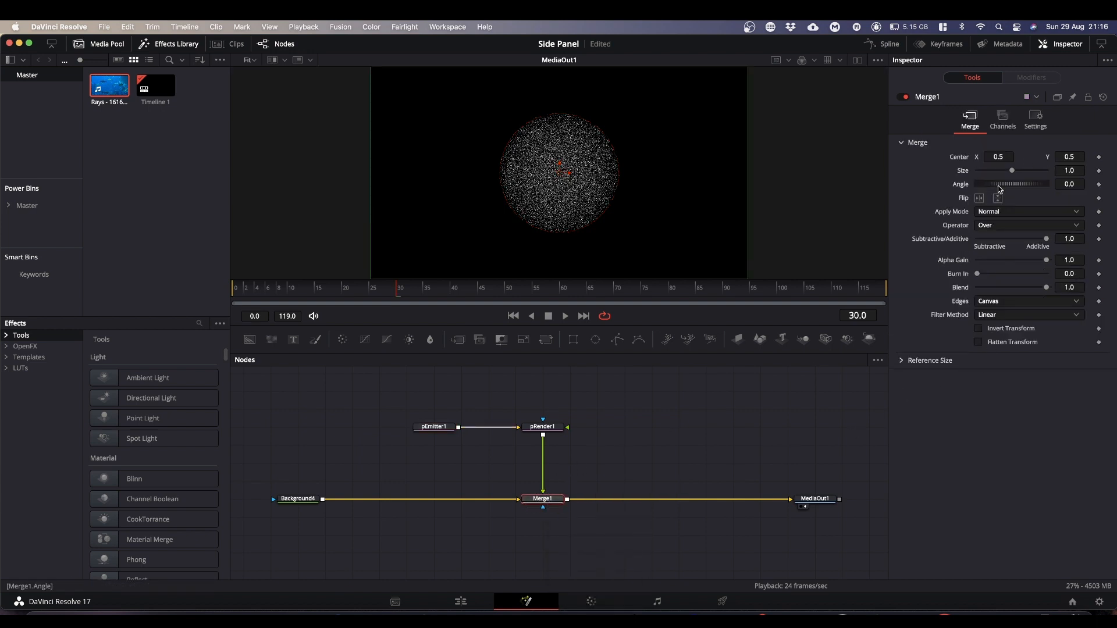
left_click(1073, 184)
type("180")
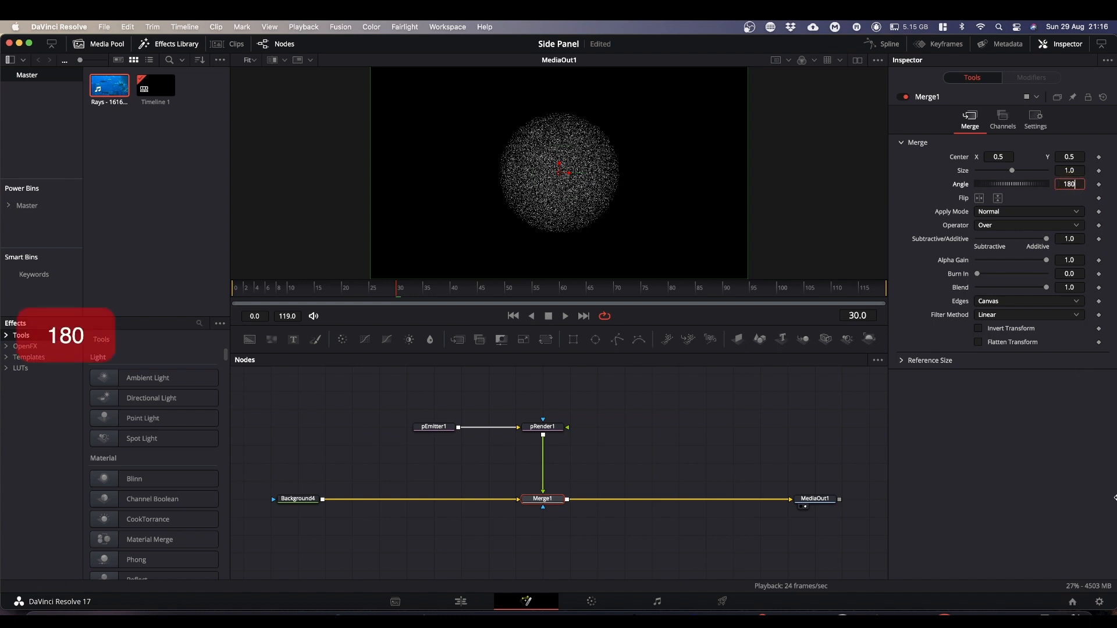
left_click(1069, 501)
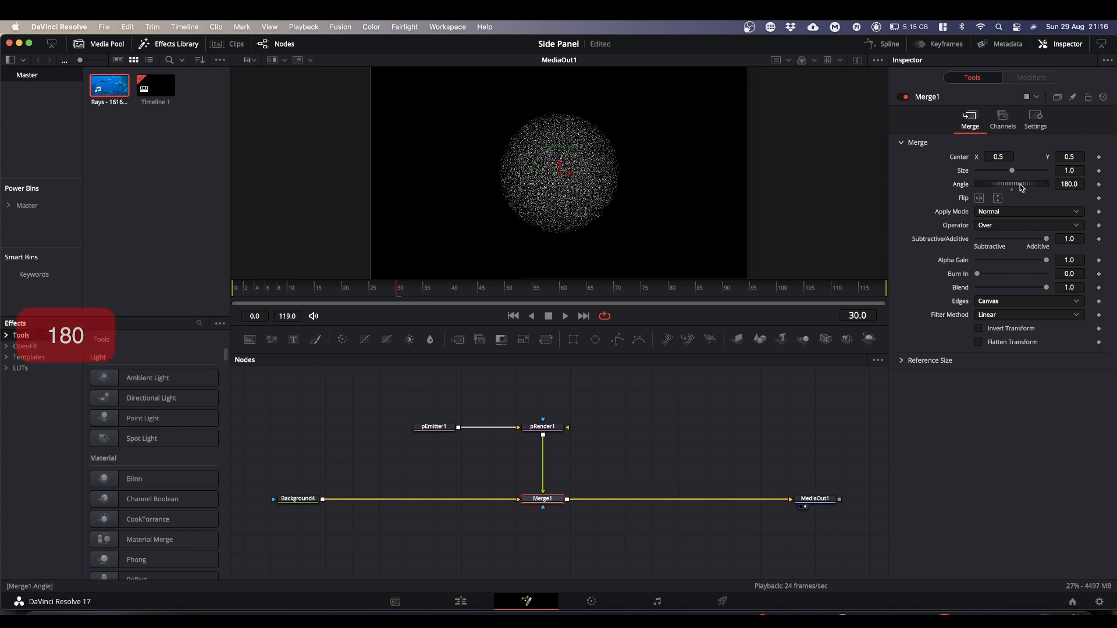
- Nudge Merge1's Angle slightly with its dial, return it to 180, and play back the composition
mouse_move(1020, 184)
left_mouse_down()
mouse_move(1007, 183)
mouse_move(1068, 184)
mouse_move(1011, 184)
left_mouse_up()
double_click(1064, 184)
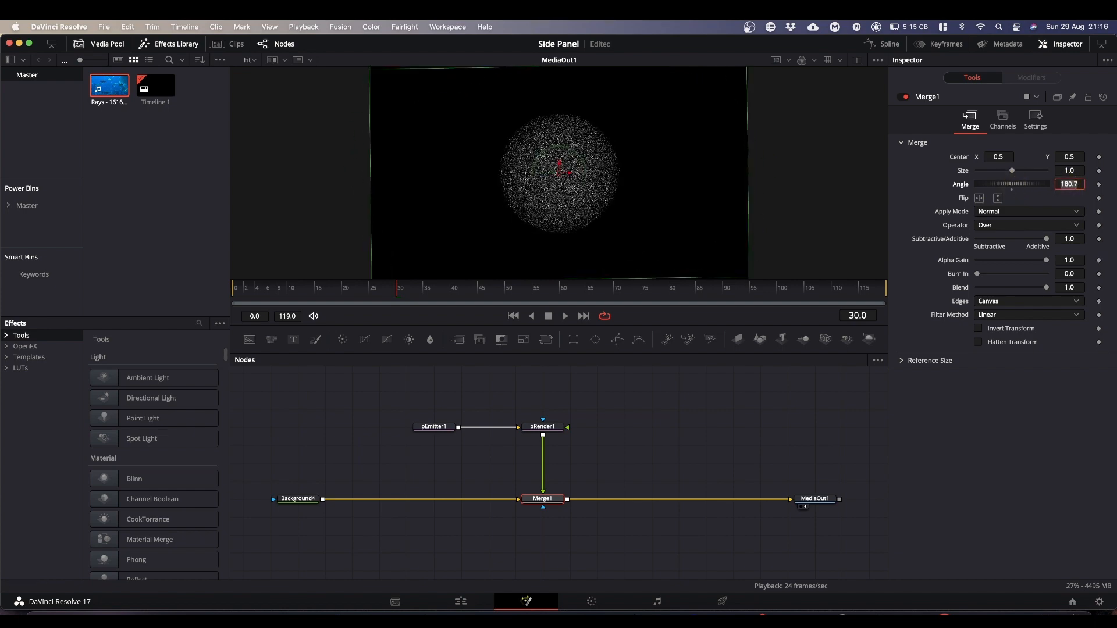
type("180")
key("Return")
key("space")
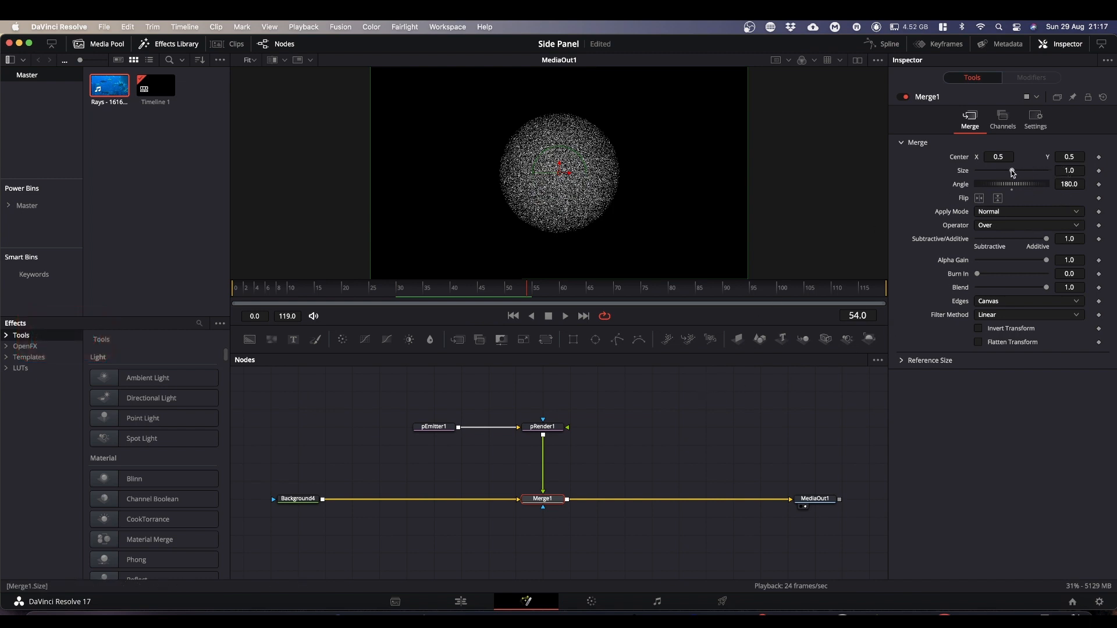
- Reduce Merge1's Size to 0.59 and reset it to its default of 1.0
mouse_move(1013, 173)
left_mouse_down()
mouse_move(993, 171)
mouse_move(1033, 174)
mouse_move(997, 179)
left_mouse_up()
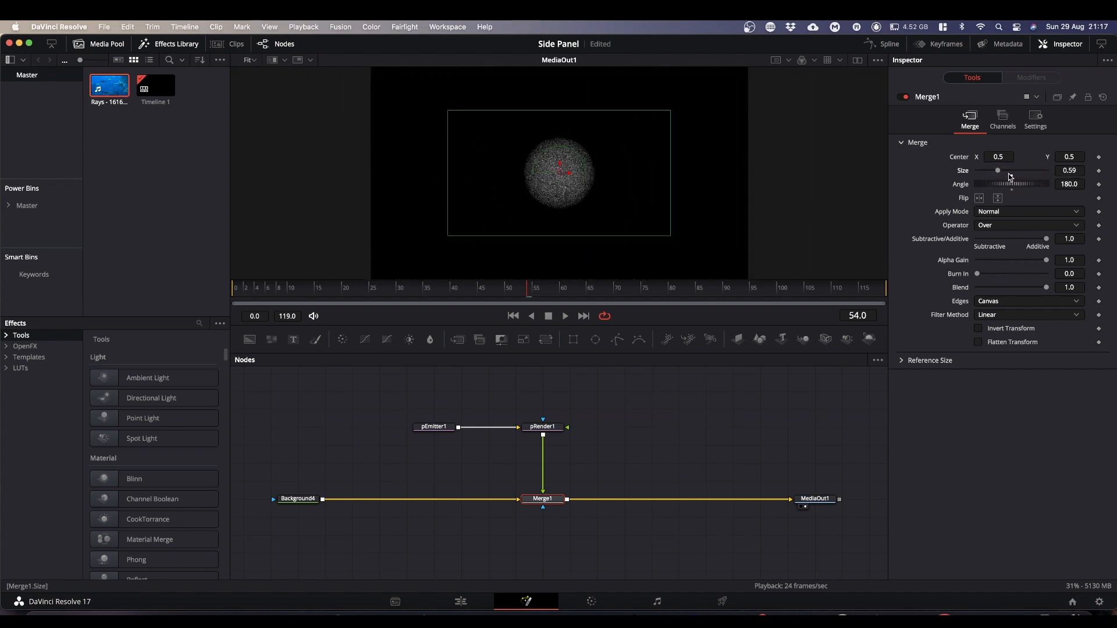
left_click(1012, 174)
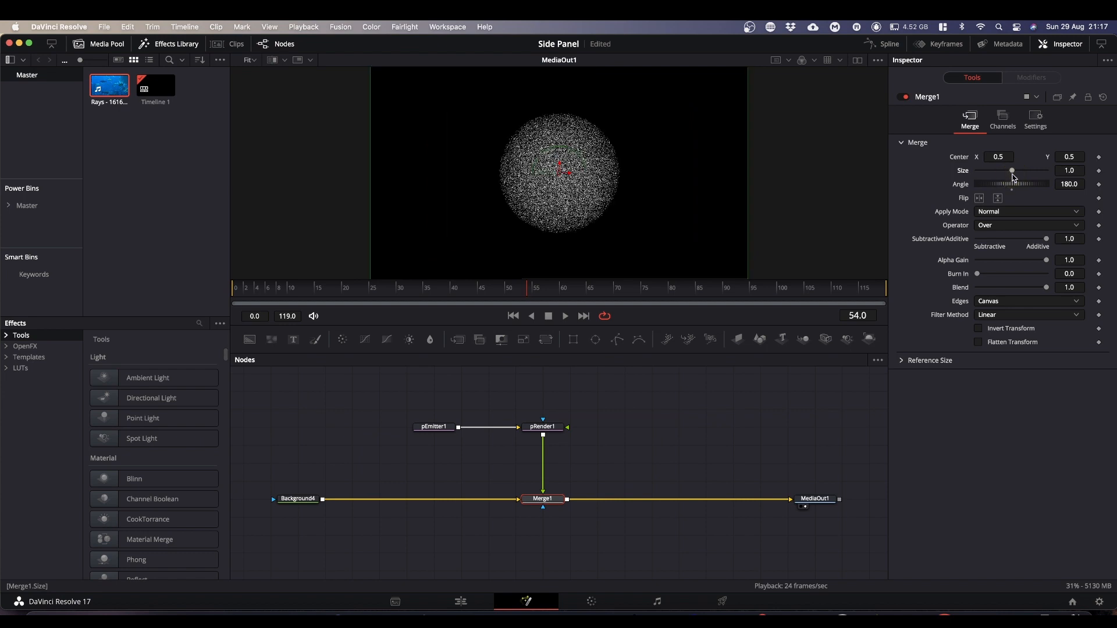
- Scrub Merge1's Size value slightly above 1.0 and adjust it in fine increments
left_click(1069, 171)
left_click_drag(1070, 172, 570, 203)
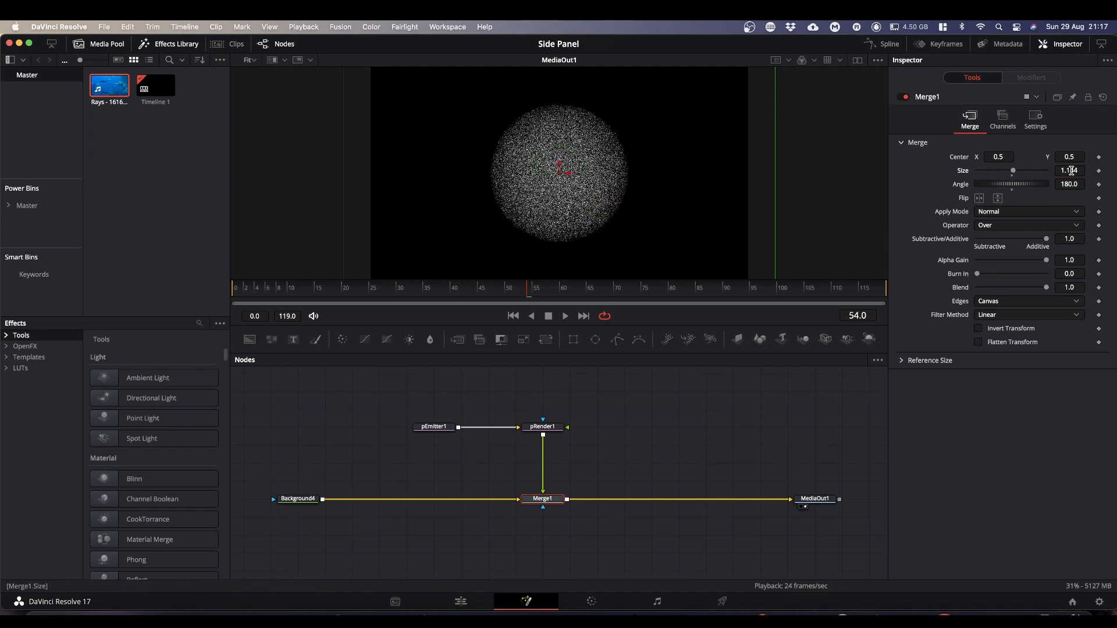
key("super")
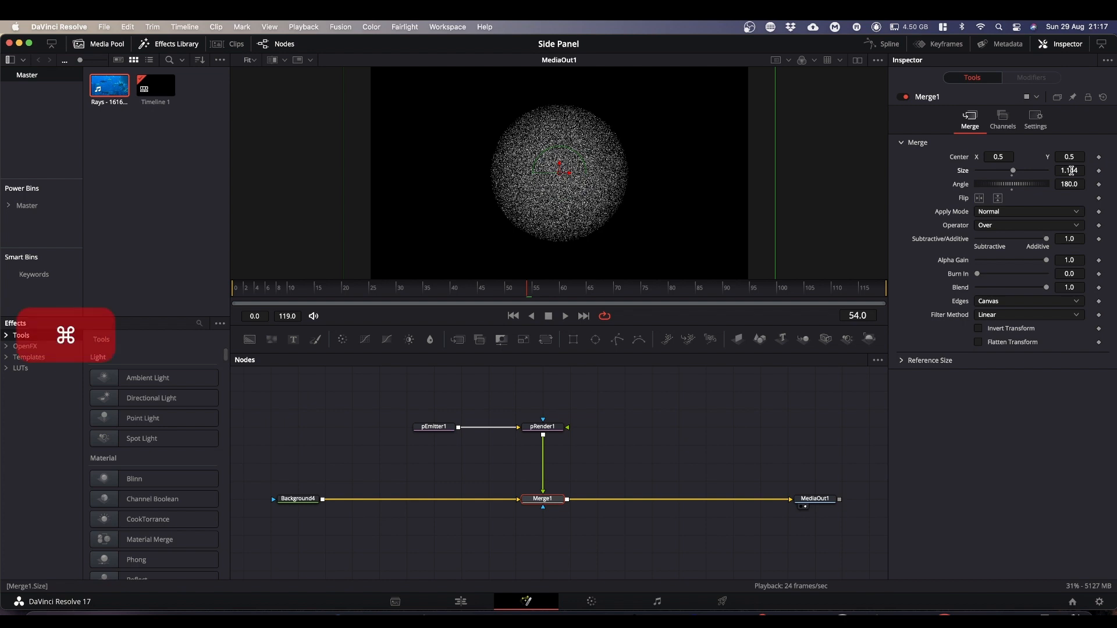
left_click(1071, 170)
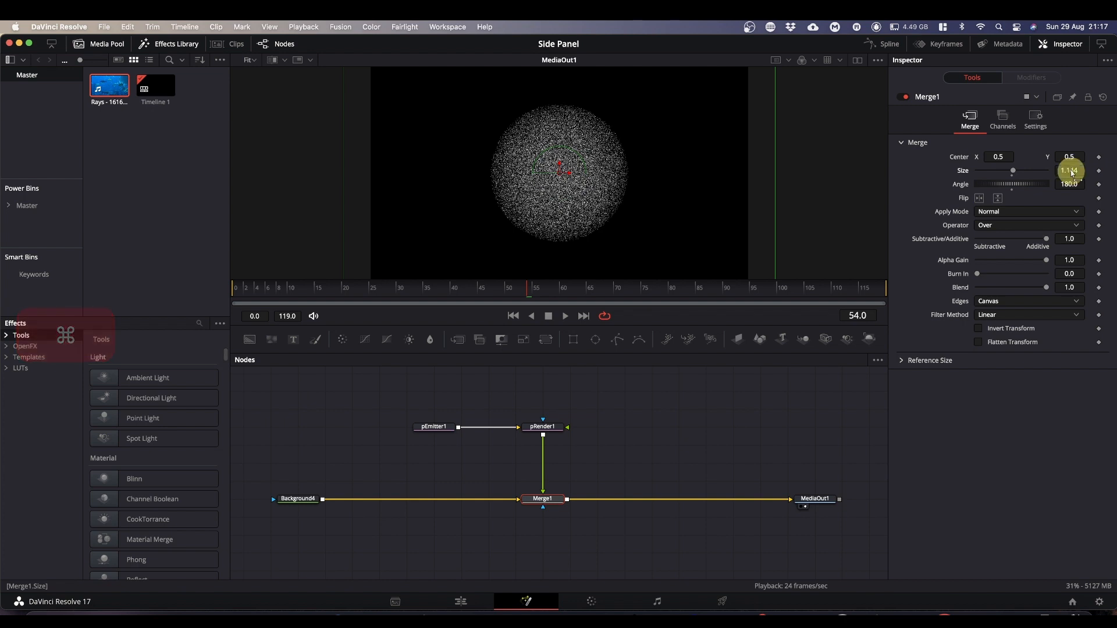
left_click_drag(1064, 171, 1088, 174)
mouse_move(570, 173)
left_mouse_down()
mouse_move(681, 170)
mouse_move(436, 184)
mouse_move(681, 176)
mouse_move(573, 188)
left_mouse_up()
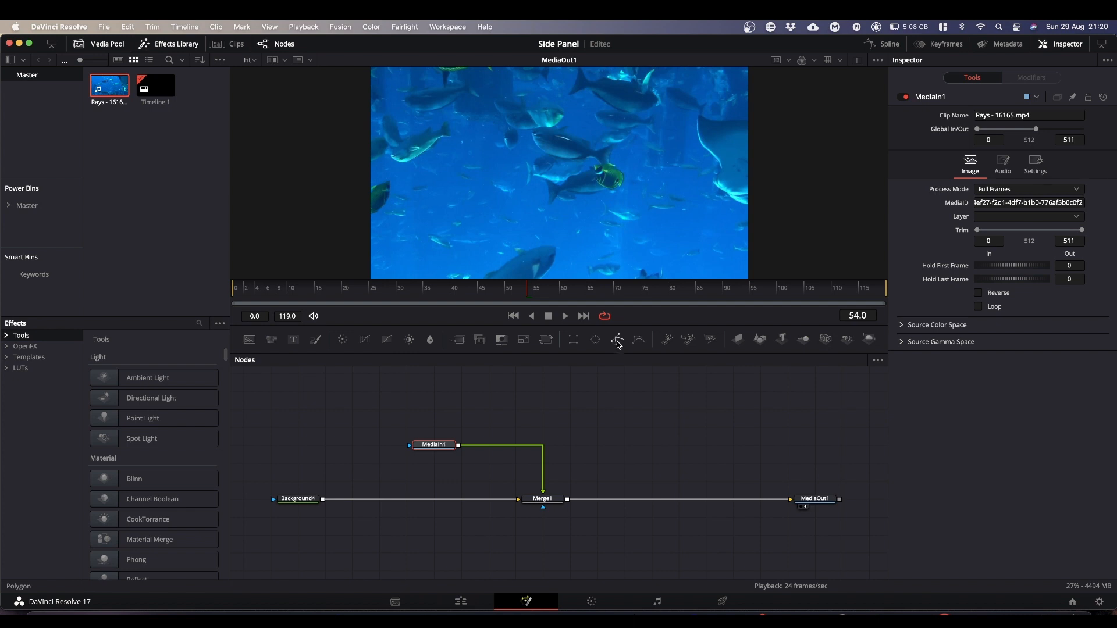
- Add an unconnected Polygon mask node above MediaIn1 and trace a closed shape around the green fish near the image centre
left_click_drag(618, 343, 442, 394)
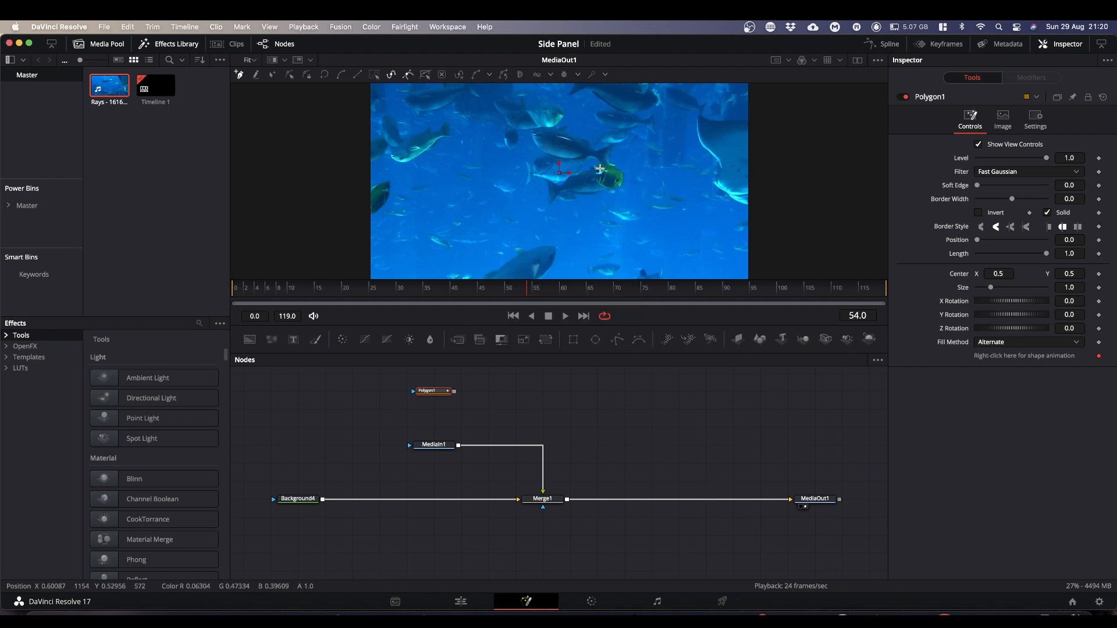
key("super")
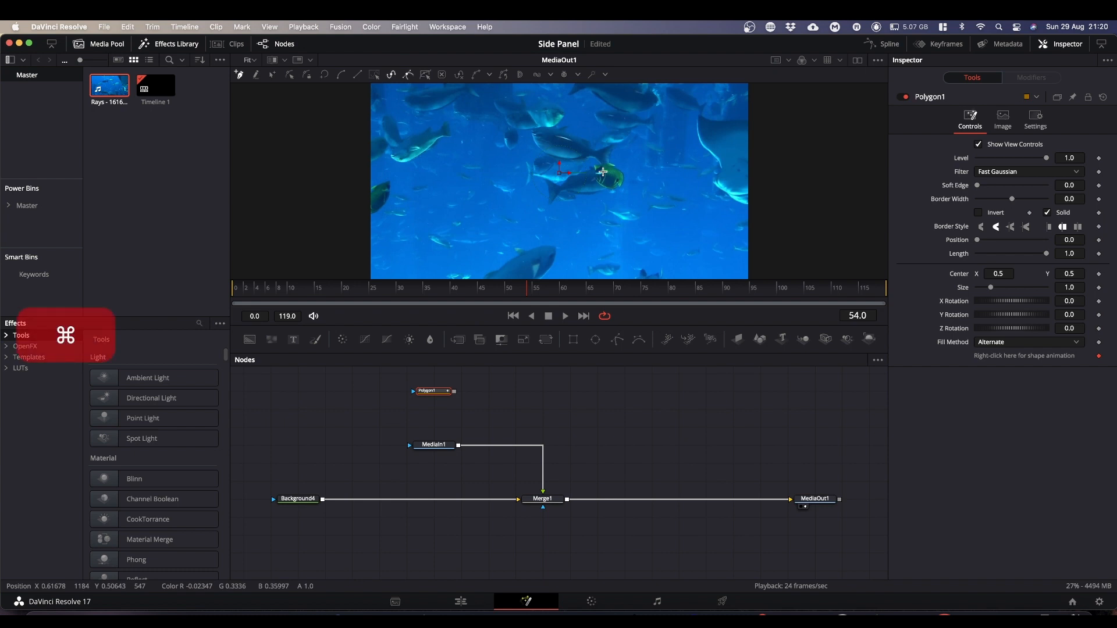
scroll(603, 172, "up", 10)
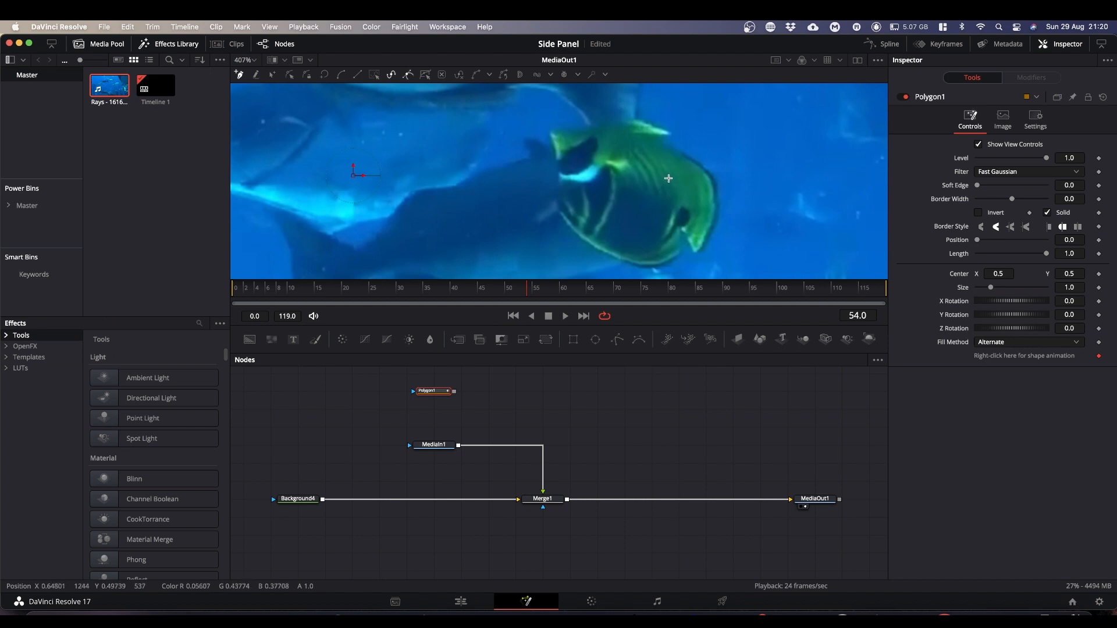
left_click_drag(669, 182, 602, 160)
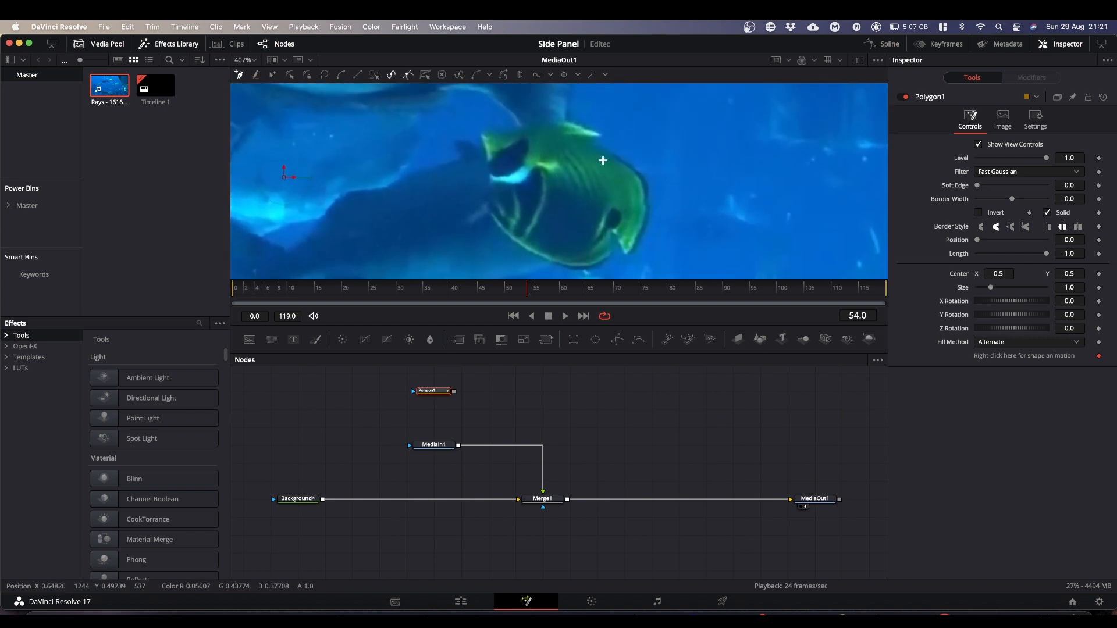
left_click(479, 129)
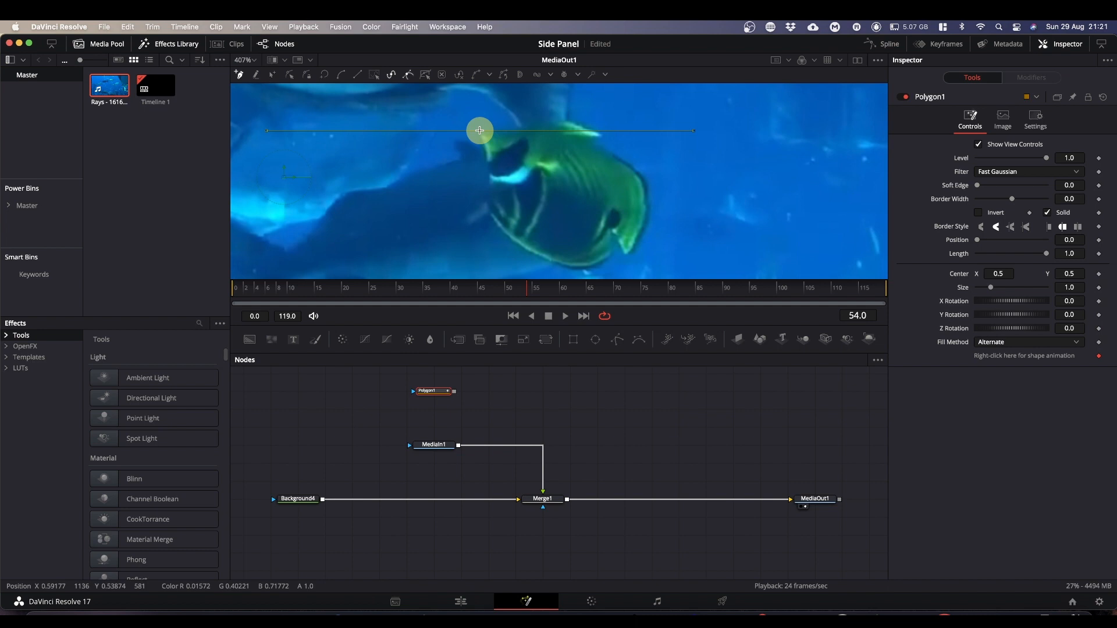
left_click(535, 123)
left_click(592, 127)
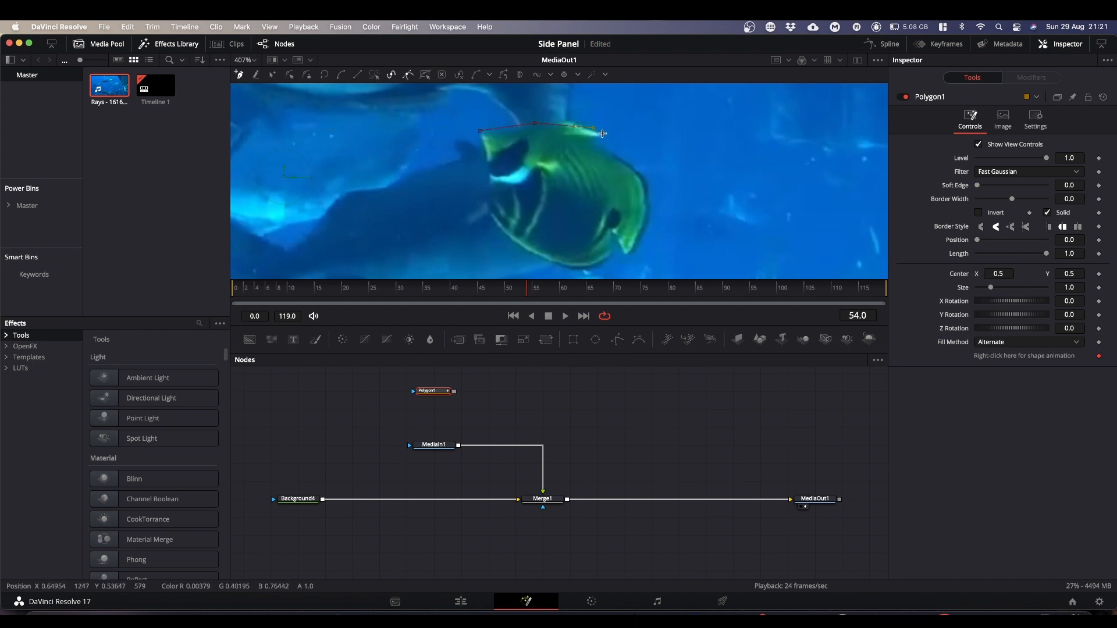
left_click(603, 133)
left_click(629, 162)
left_click(646, 190)
left_click(643, 232)
left_click(629, 255)
left_click(634, 247)
left_click(614, 232)
left_click(611, 256)
left_click(575, 268)
left_click(539, 255)
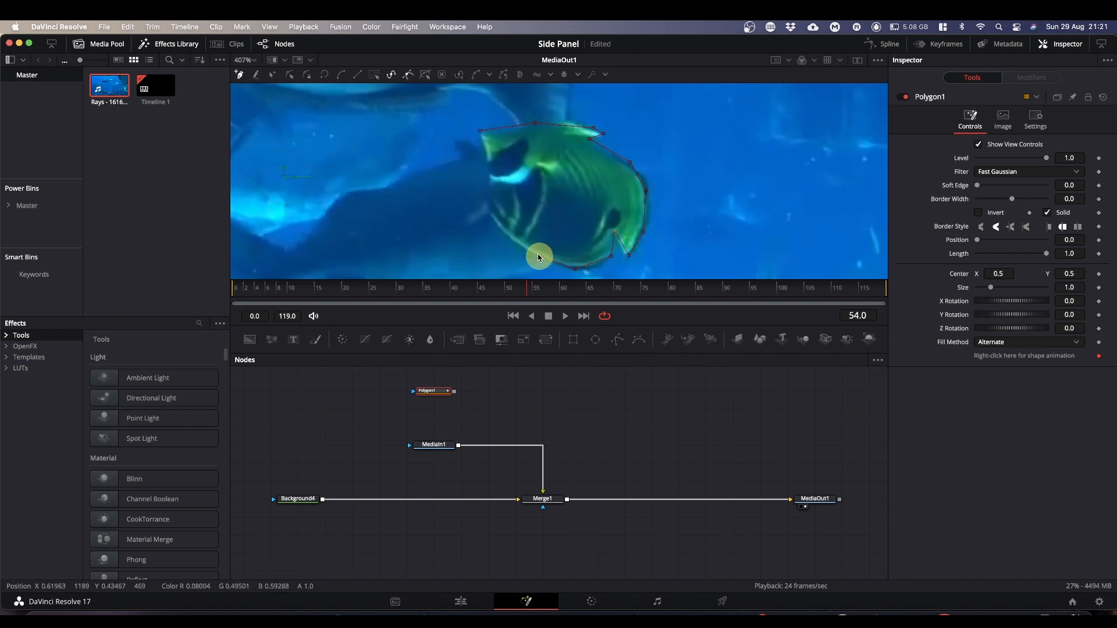
left_click(512, 235)
left_click(499, 224)
left_click(489, 210)
left_click(489, 181)
left_click(489, 167)
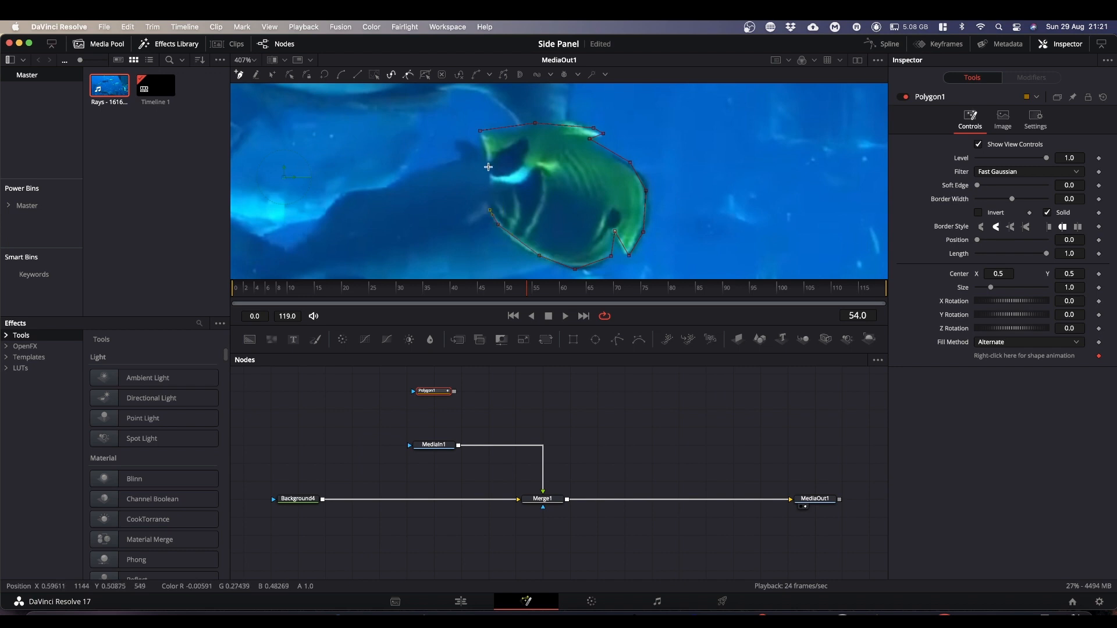
left_click(481, 131)
- Inspect the polygon outline around the green fish at several magnifications and fit the whole image in the viewer
key("super")
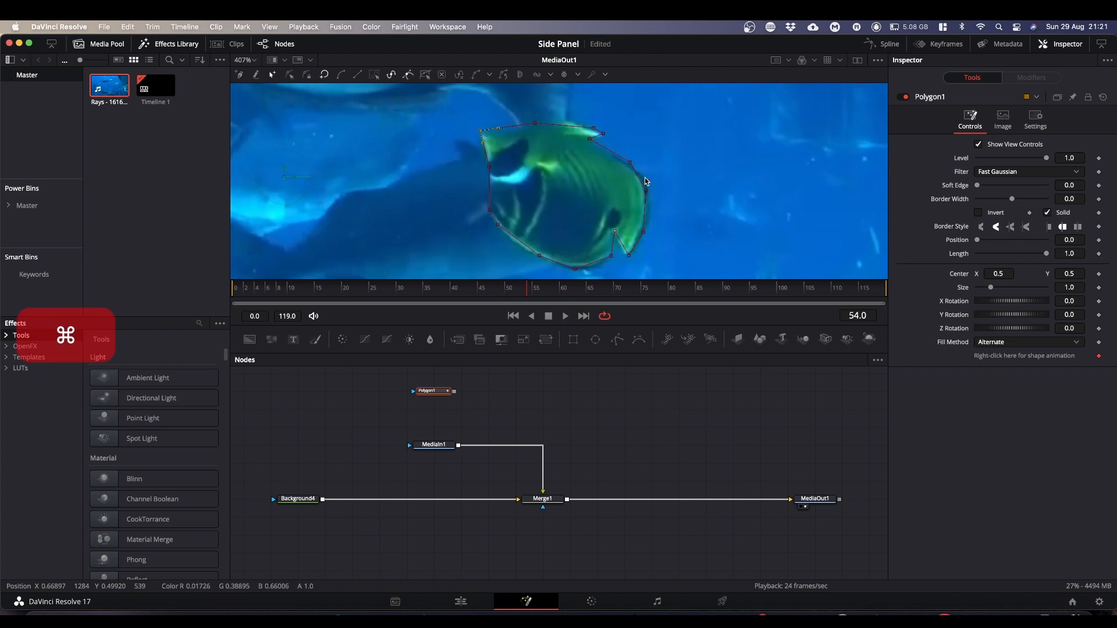
scroll(645, 181, "down", 10)
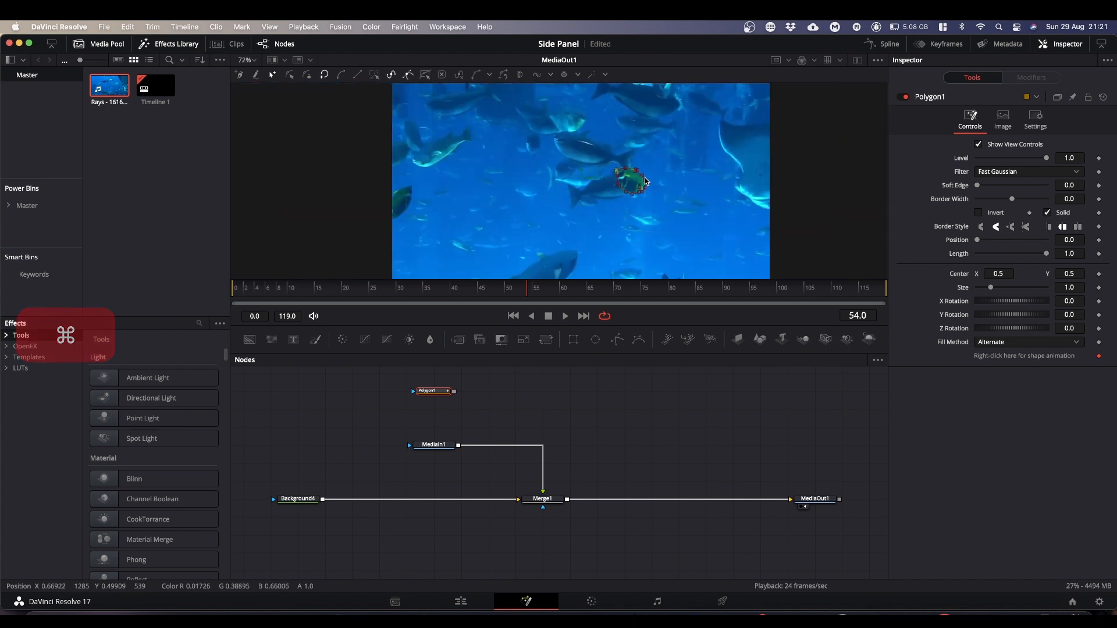
scroll(645, 181, "up", 3)
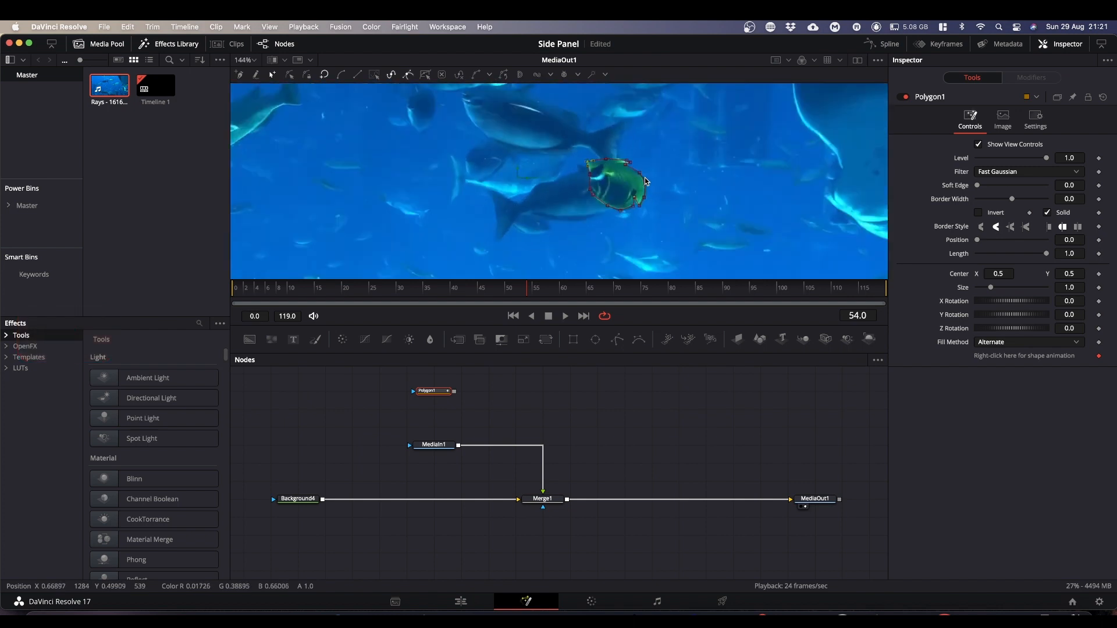
scroll(644, 178, "up", 6)
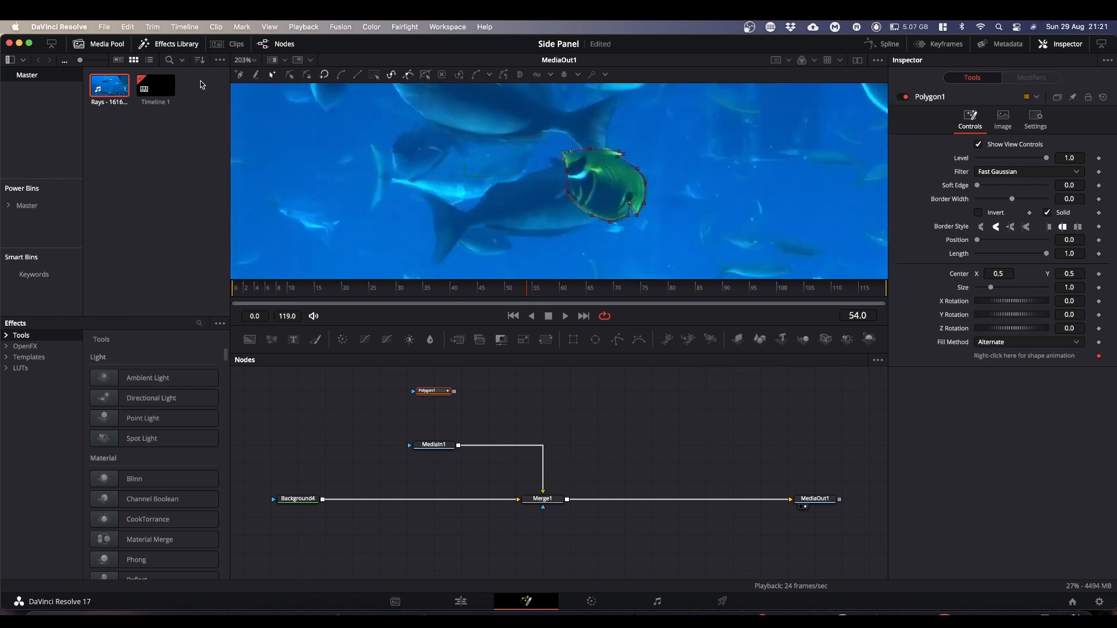
left_click(254, 61)
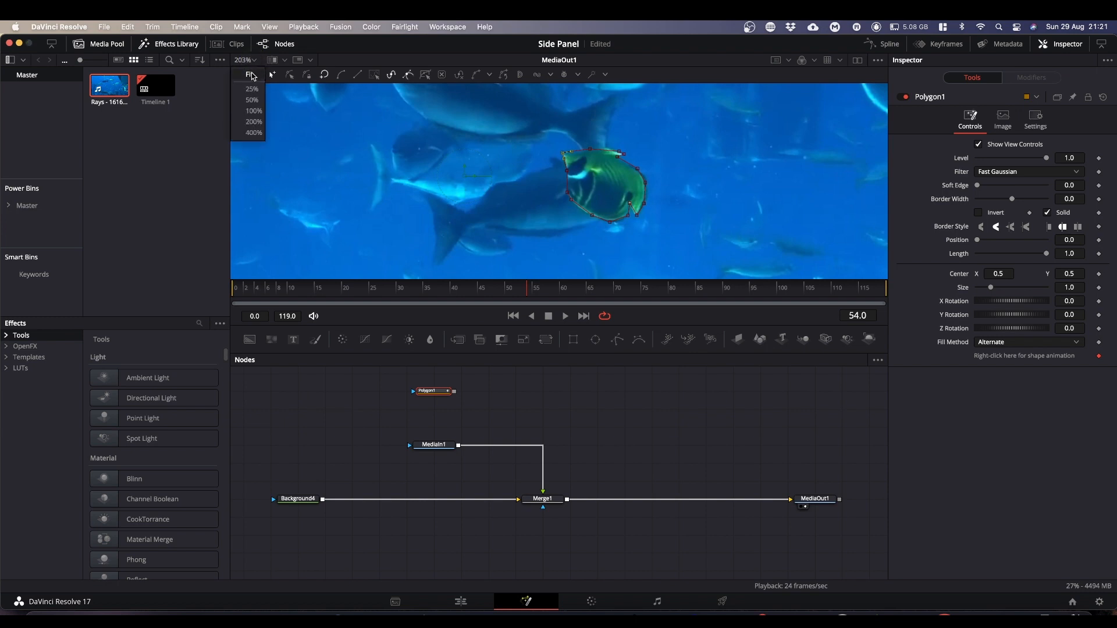
left_click(252, 76)
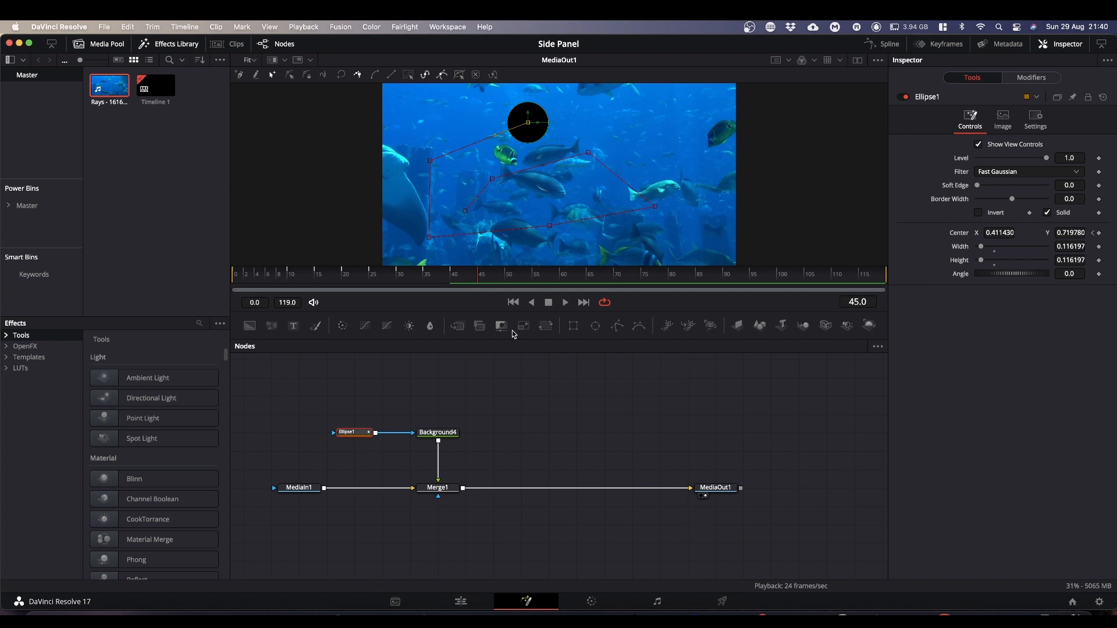
- Insert a Transform node between Background4 and Merge1, and delete it again
left_click(439, 434)
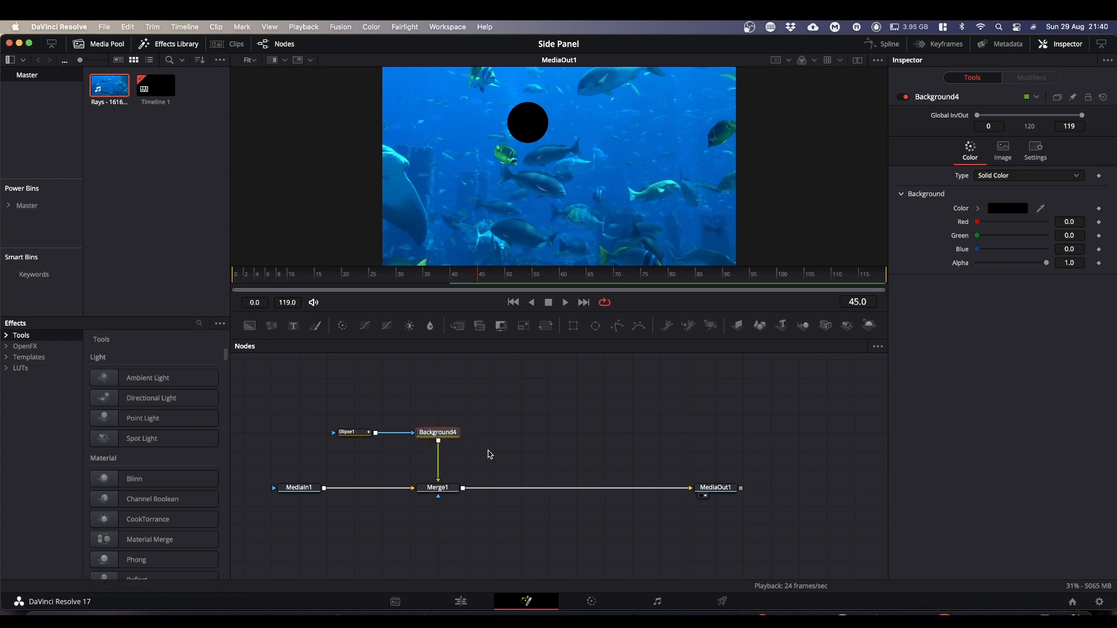
left_click(546, 328)
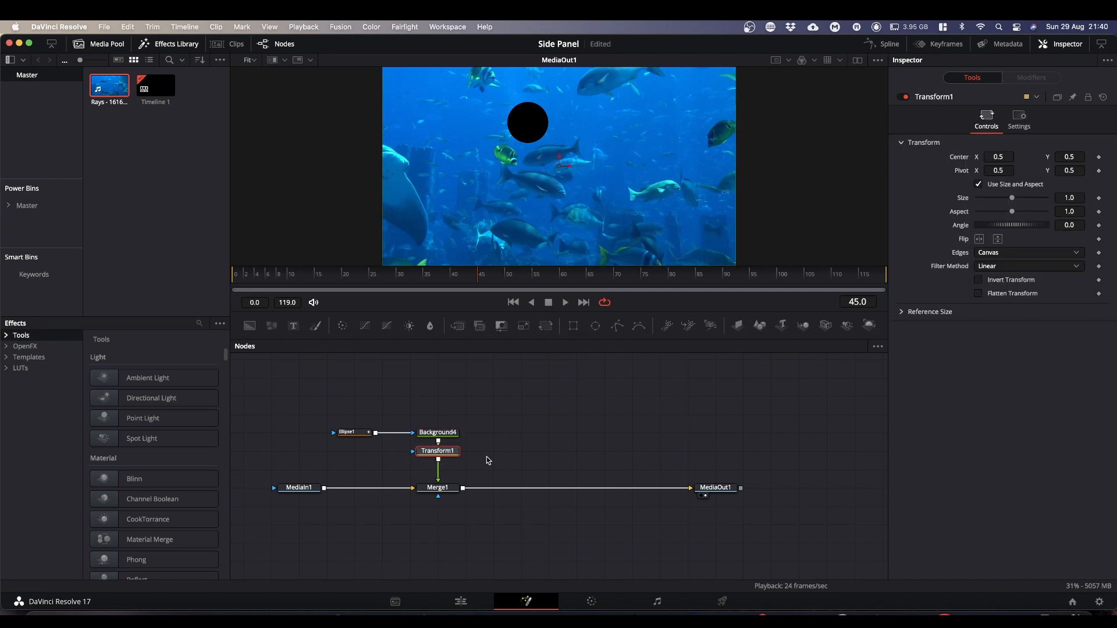
mouse_move(442, 454)
left_mouse_down()
mouse_move(489, 451)
mouse_move(374, 460)
mouse_move(521, 458)
mouse_move(394, 462)
mouse_move(463, 457)
mouse_move(450, 458)
left_mouse_up()
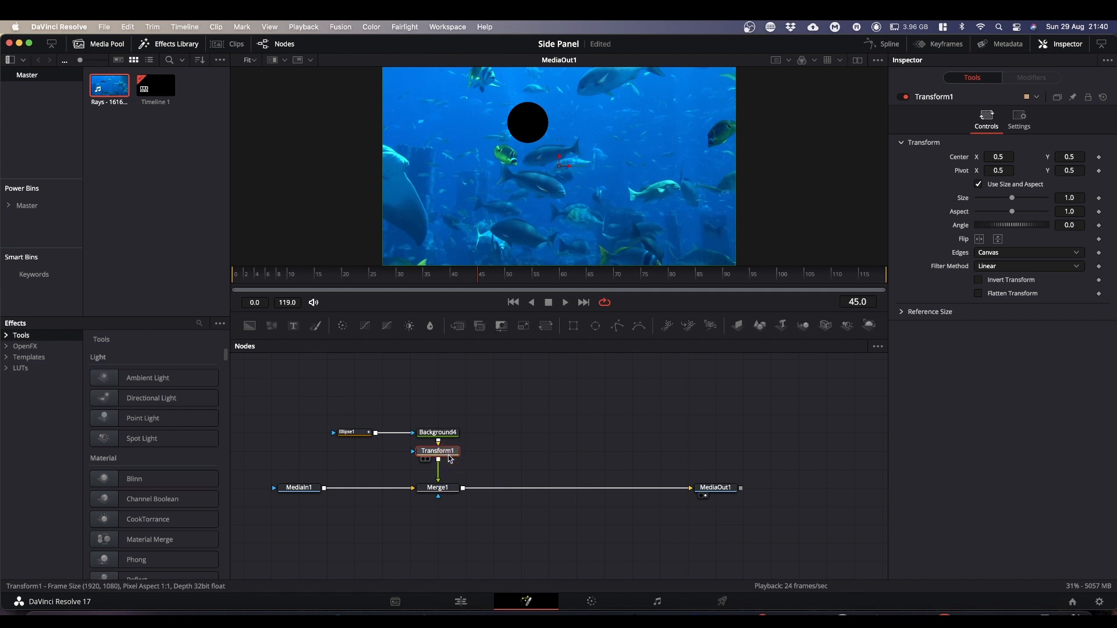
key("BackSpace")
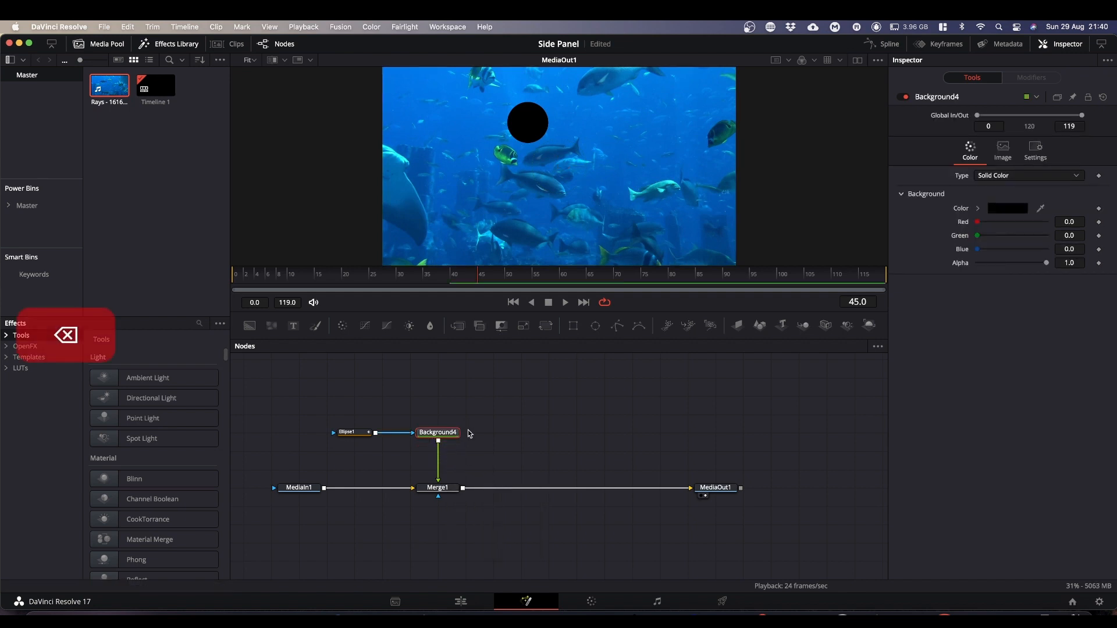
- Add an unconnected Transform node clear of the other nodes and move Background4 back in line with Ellipse1
left_click(467, 430)
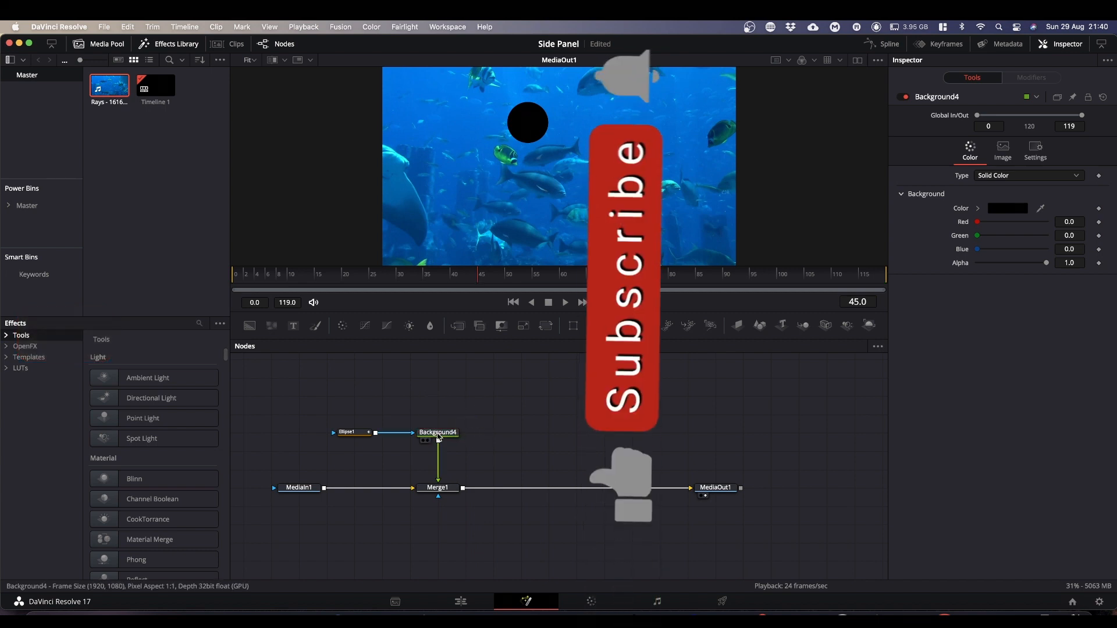
left_click(545, 327)
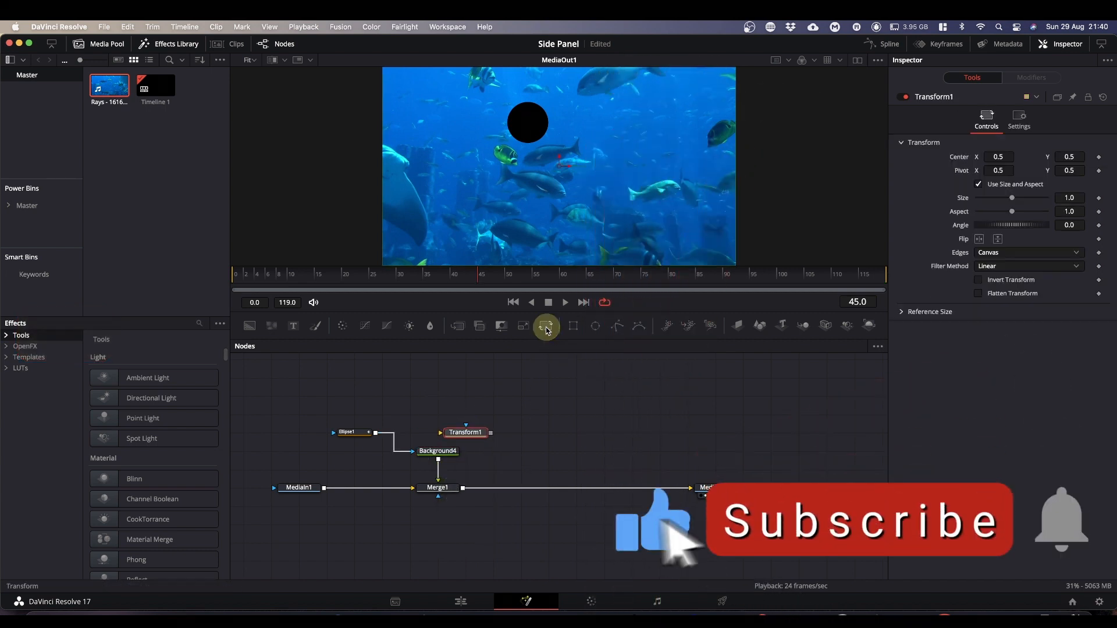
left_click_drag(487, 425, 528, 411)
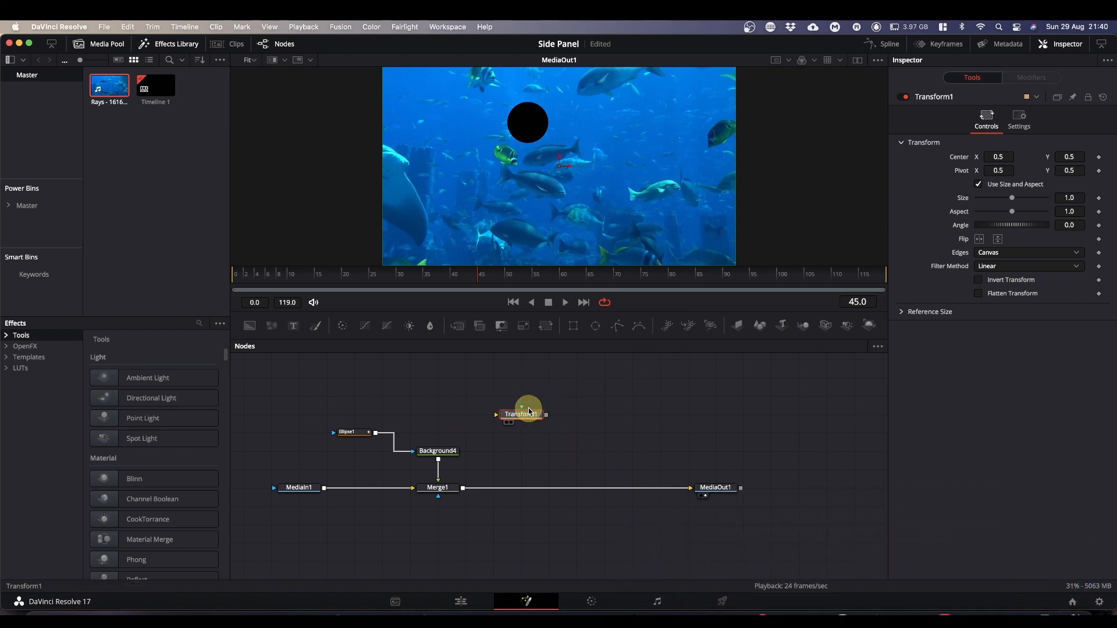
mouse_move(445, 455)
left_mouse_down()
mouse_move(445, 421)
mouse_move(445, 436)
left_mouse_up()
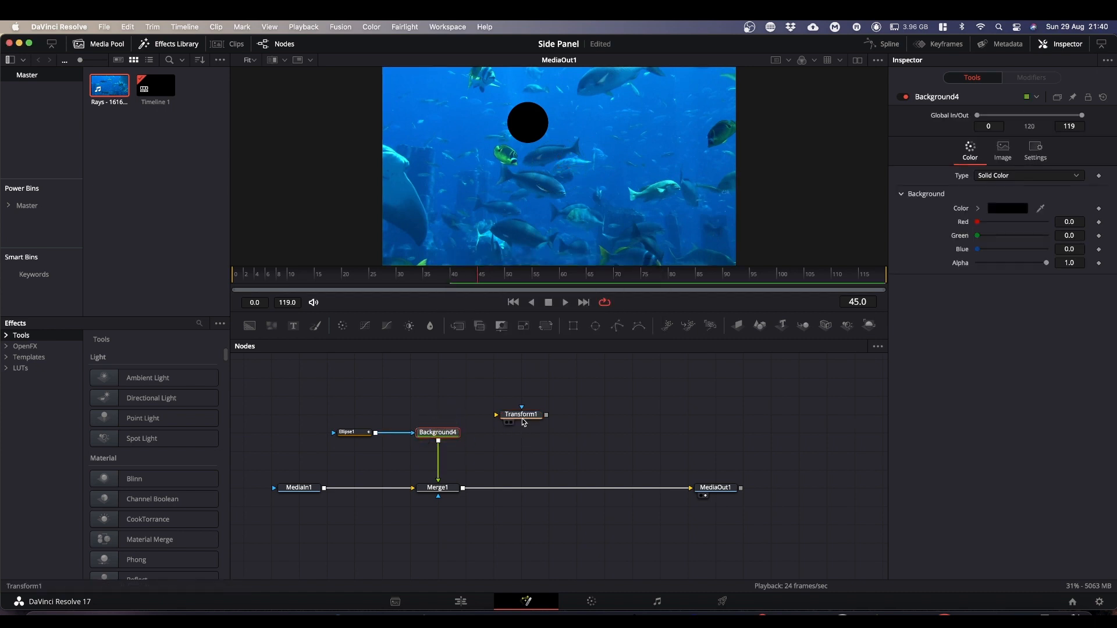
- Insert the loose Transform1 node into the connection between Merge1 and MediaOut1
key("shift")
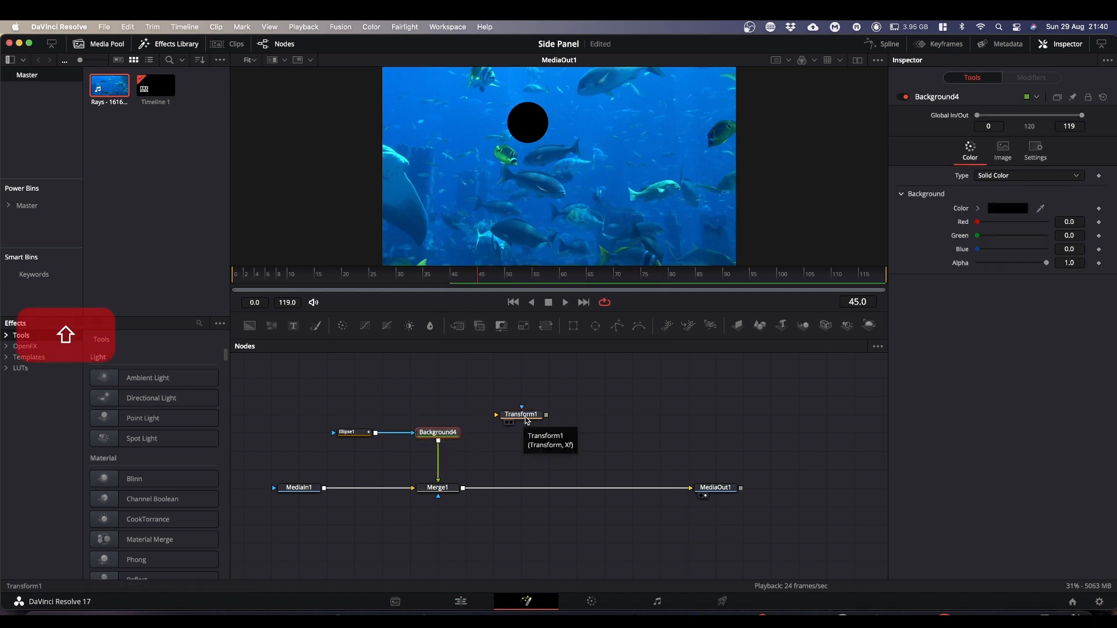
left_click_drag(522, 418, 588, 453)
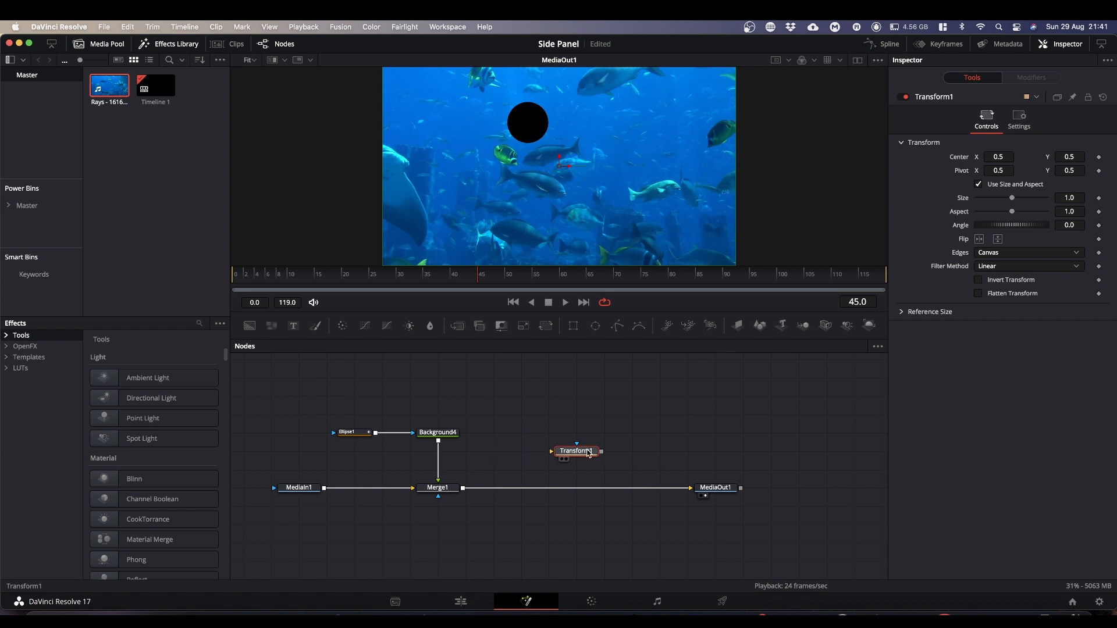
left_click_drag(584, 453, 538, 487)
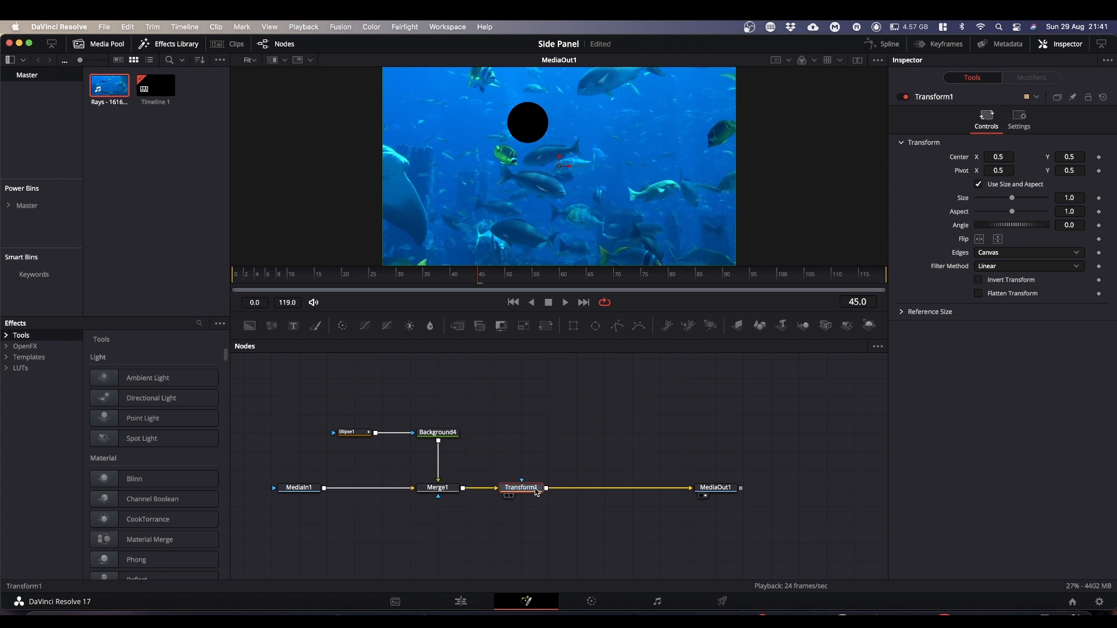
- Move Transform1 below the main node row, and pull it out of the chain to a free spot above the row
left_click_drag(537, 492, 562, 524)
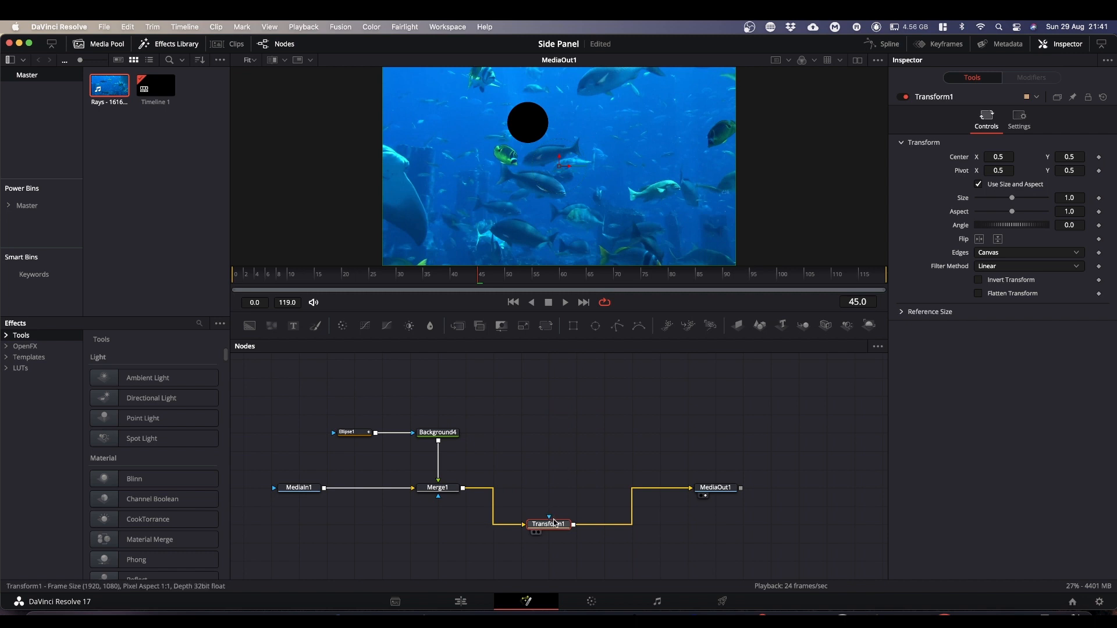
left_click_drag(556, 523, 511, 450)
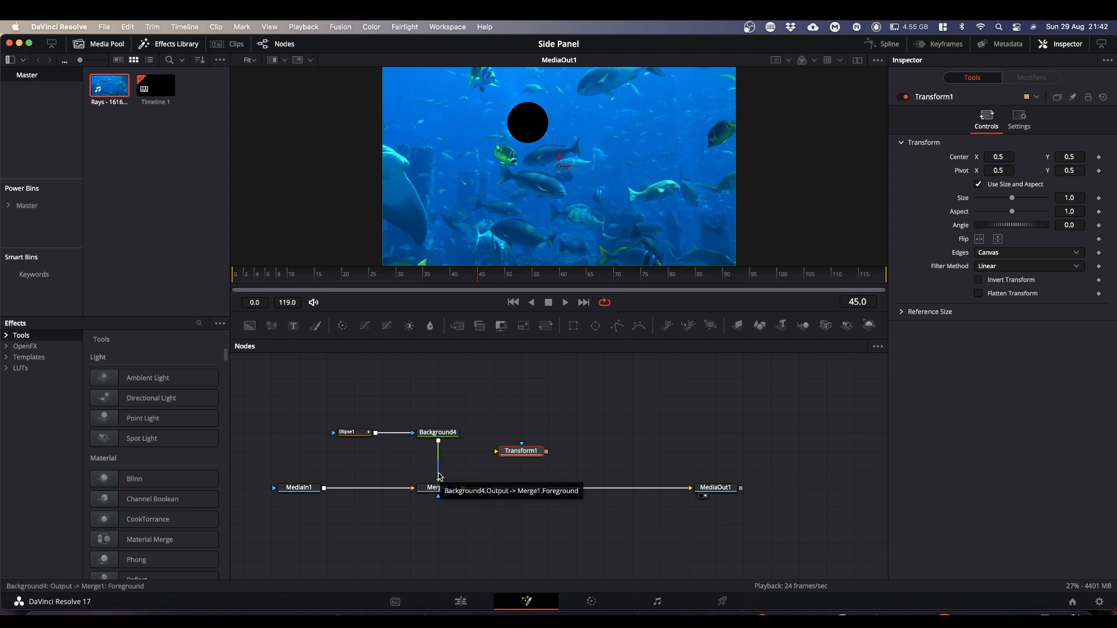
- Disconnect and reconnect Background4 to Merge1, and insert Transform1 into that connection directly beneath Background4
left_click(439, 476)
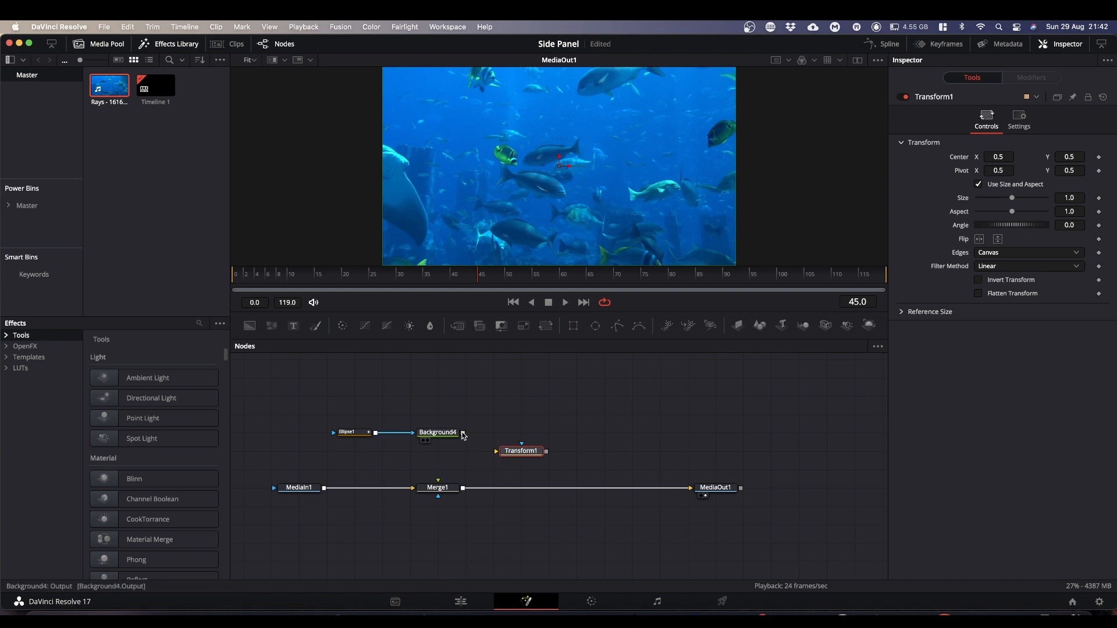
left_click_drag(464, 436, 438, 483)
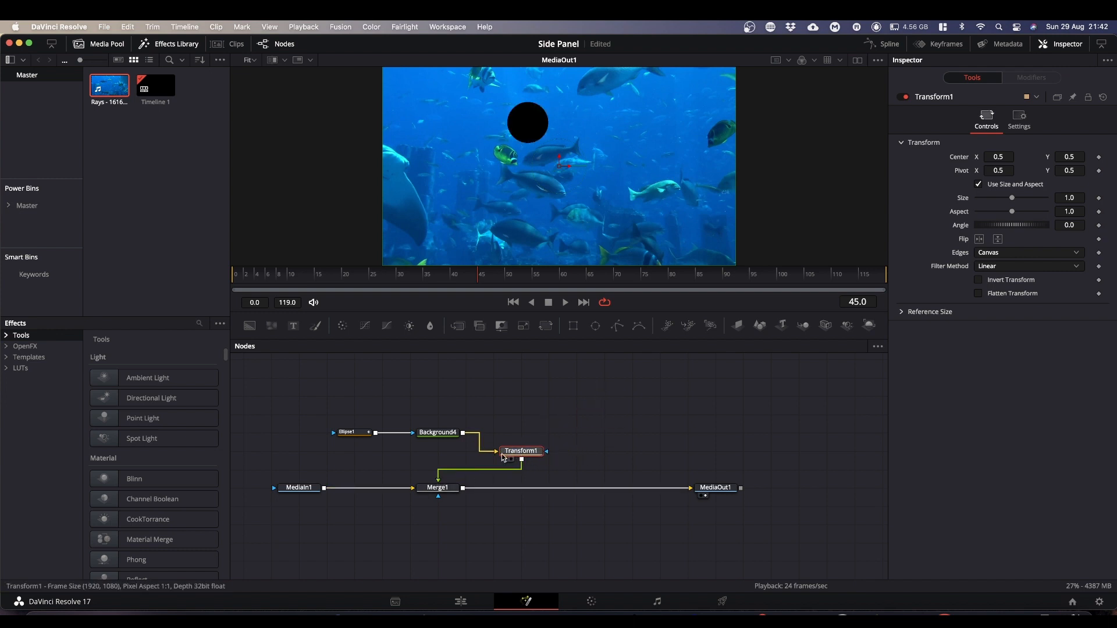
left_click_drag(518, 451, 435, 452)
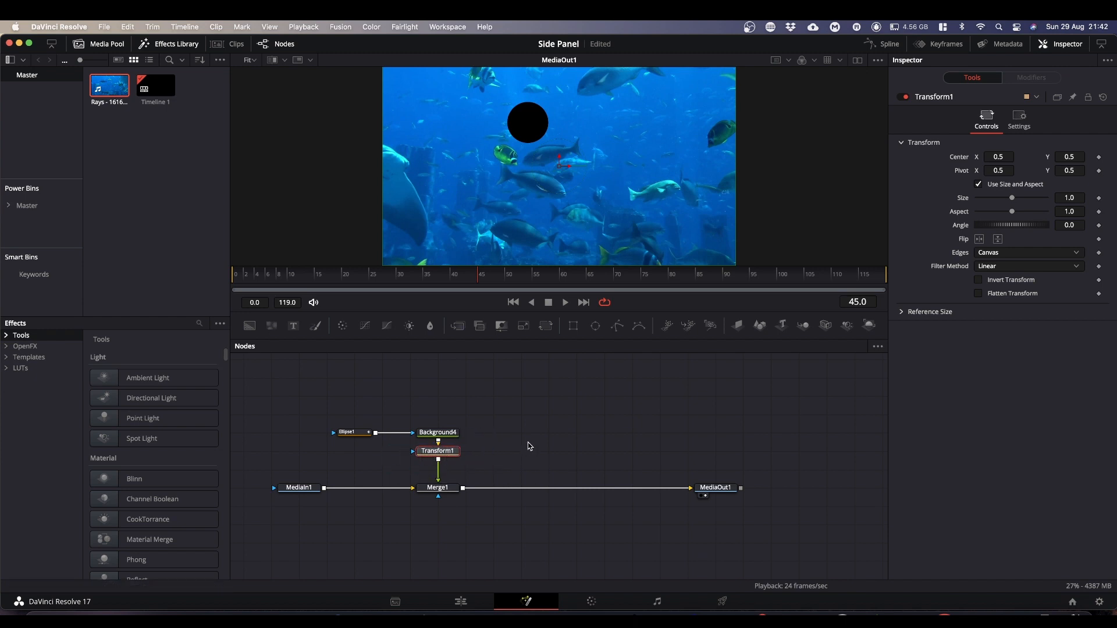
left_click(580, 408)
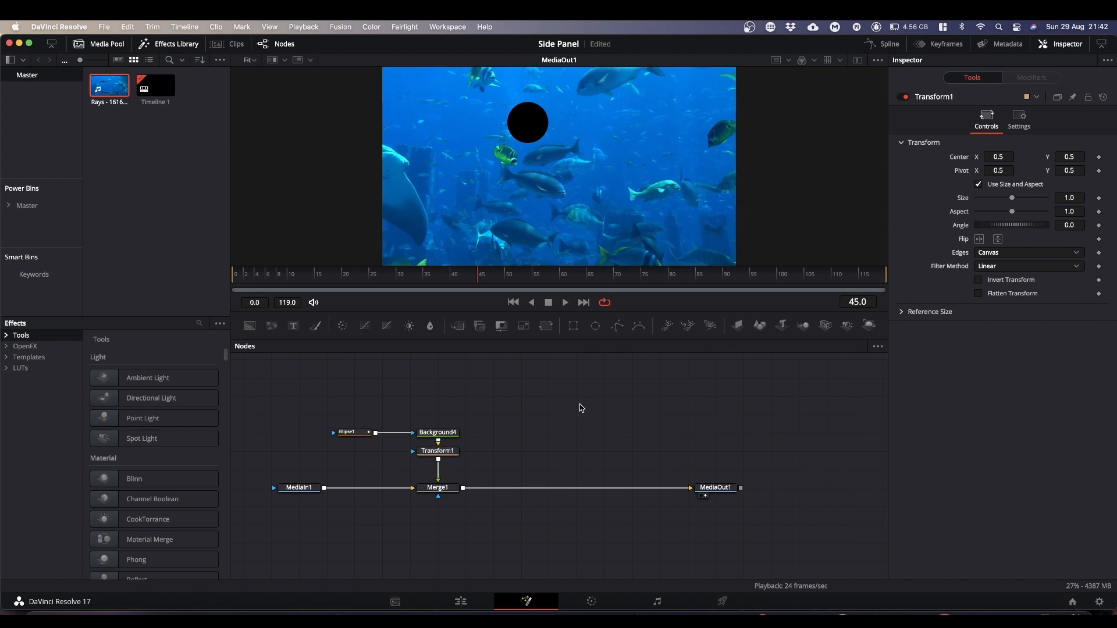
- Browse the categories of tools that can be added to the node area, including Generator, Macros, Paint, Fuses and Effect
right_click(544, 406)
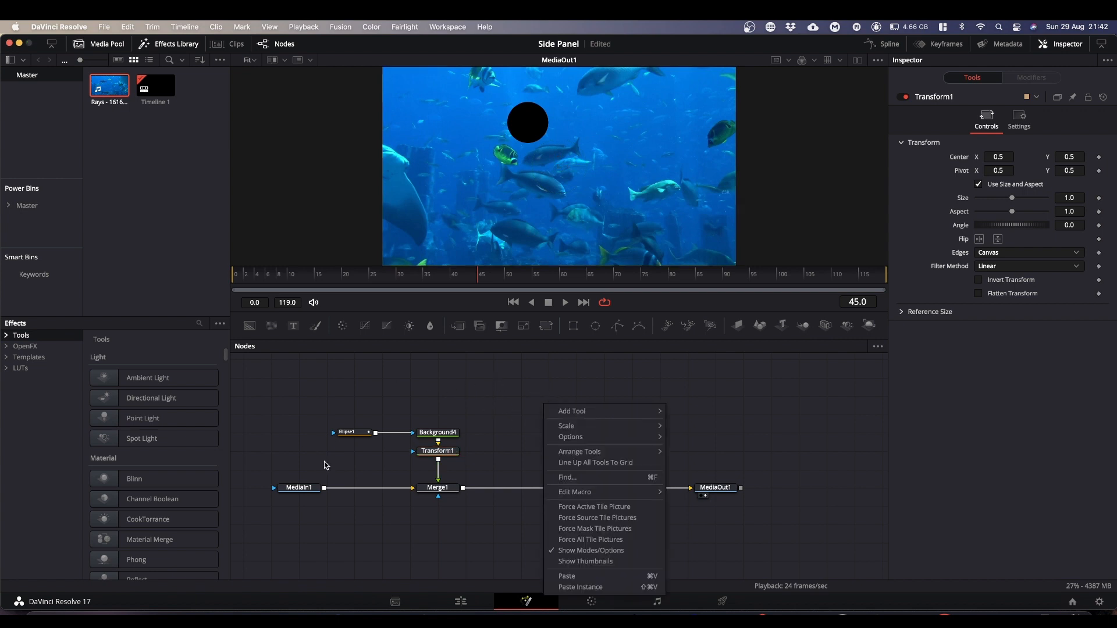
mouse_move(573, 413)
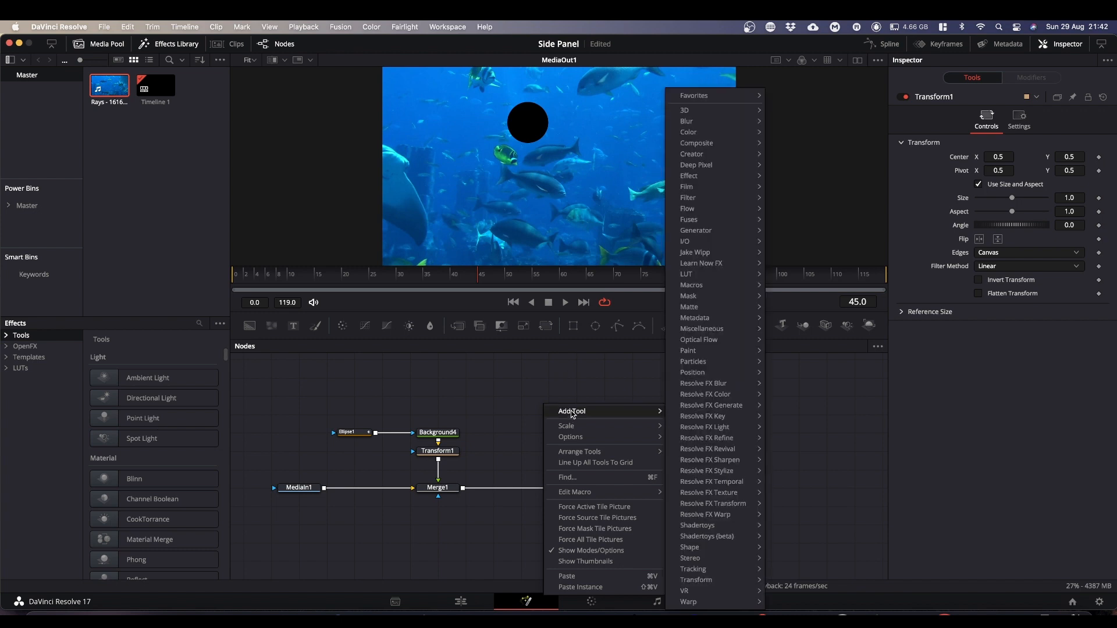
mouse_move(724, 101)
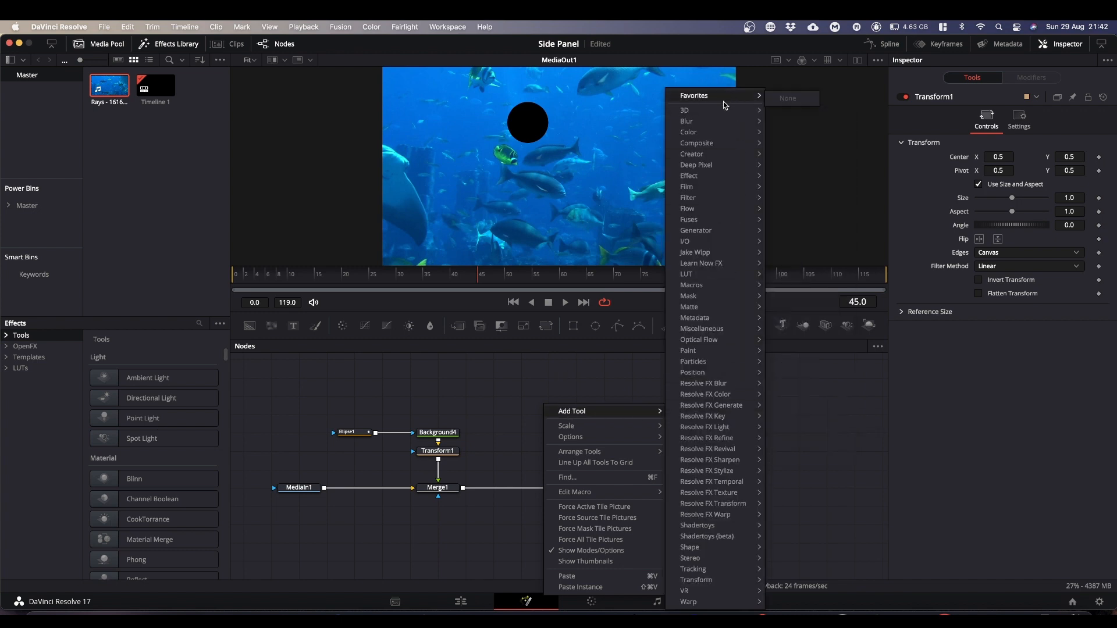
mouse_move(722, 410)
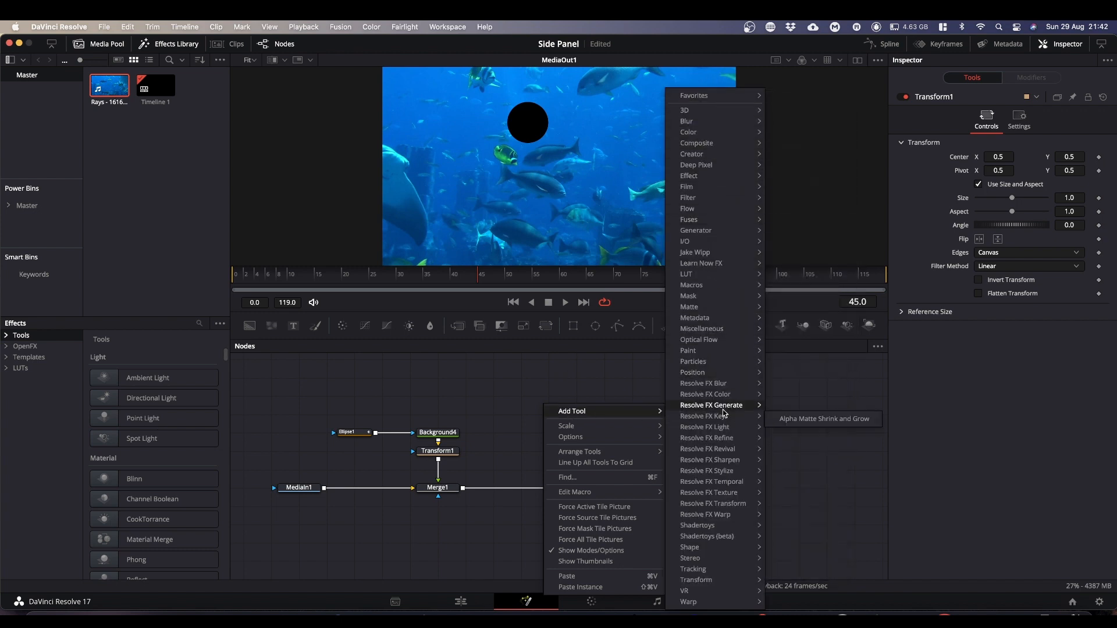
mouse_move(695, 593)
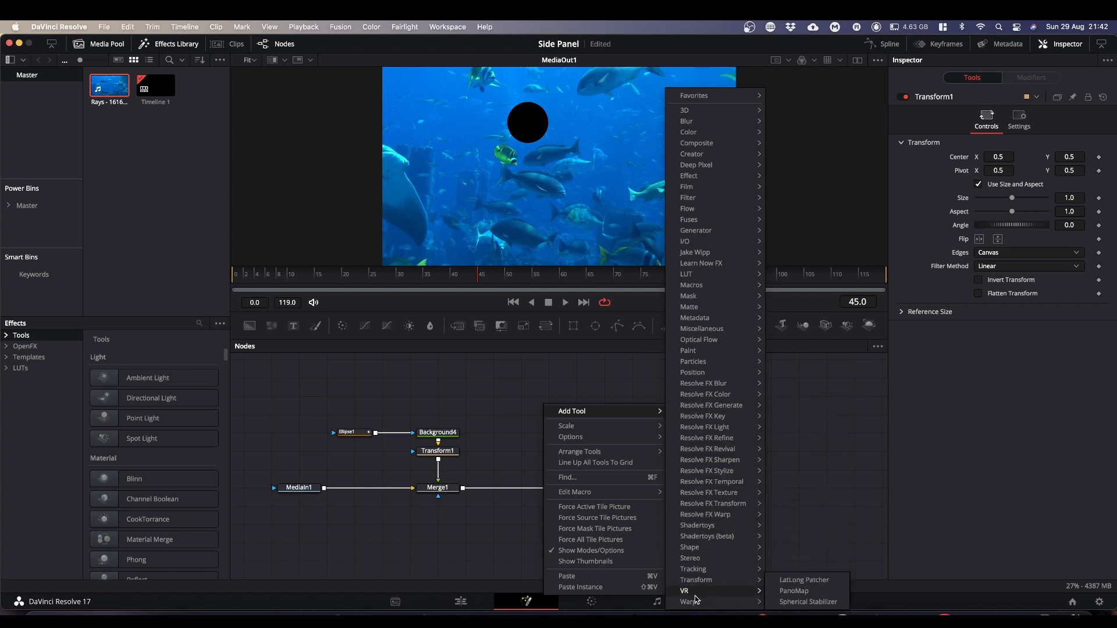
mouse_move(696, 218)
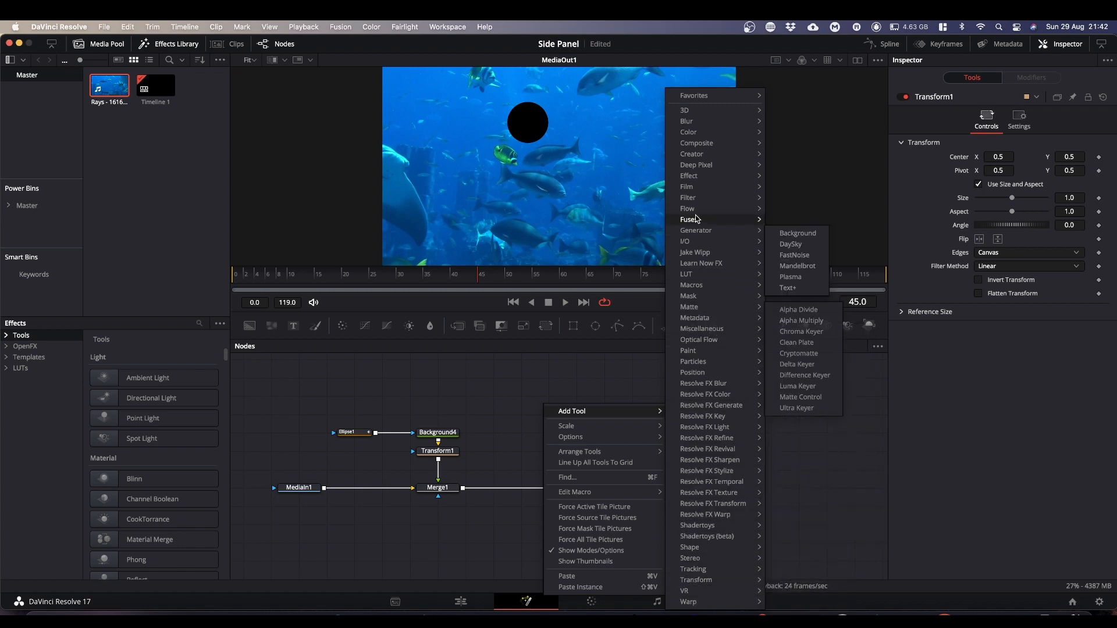
mouse_move(697, 284)
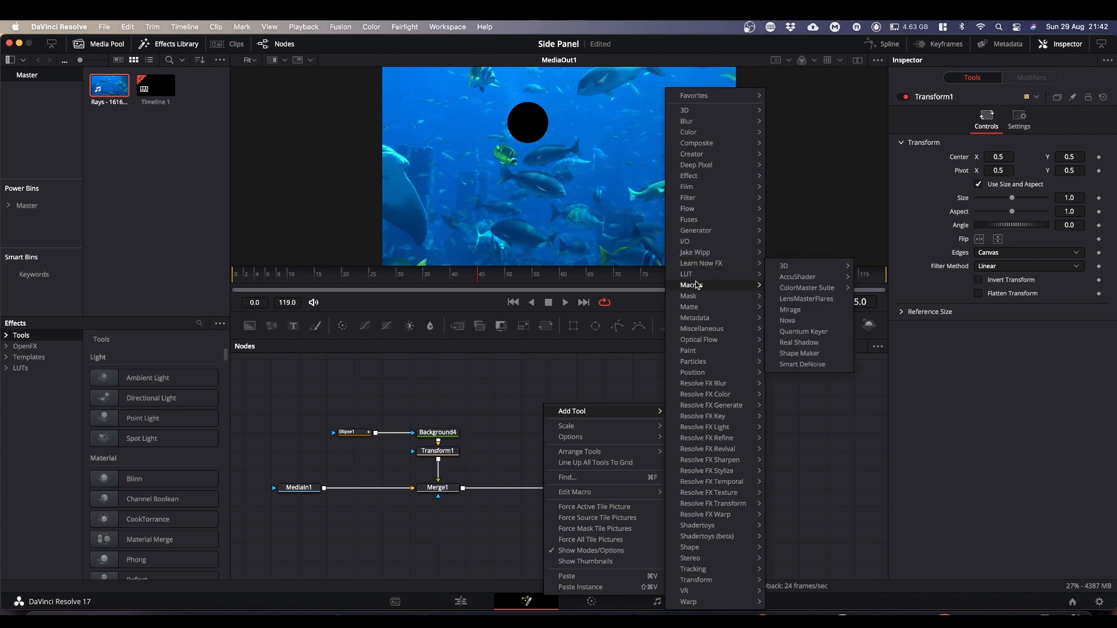
mouse_move(697, 352)
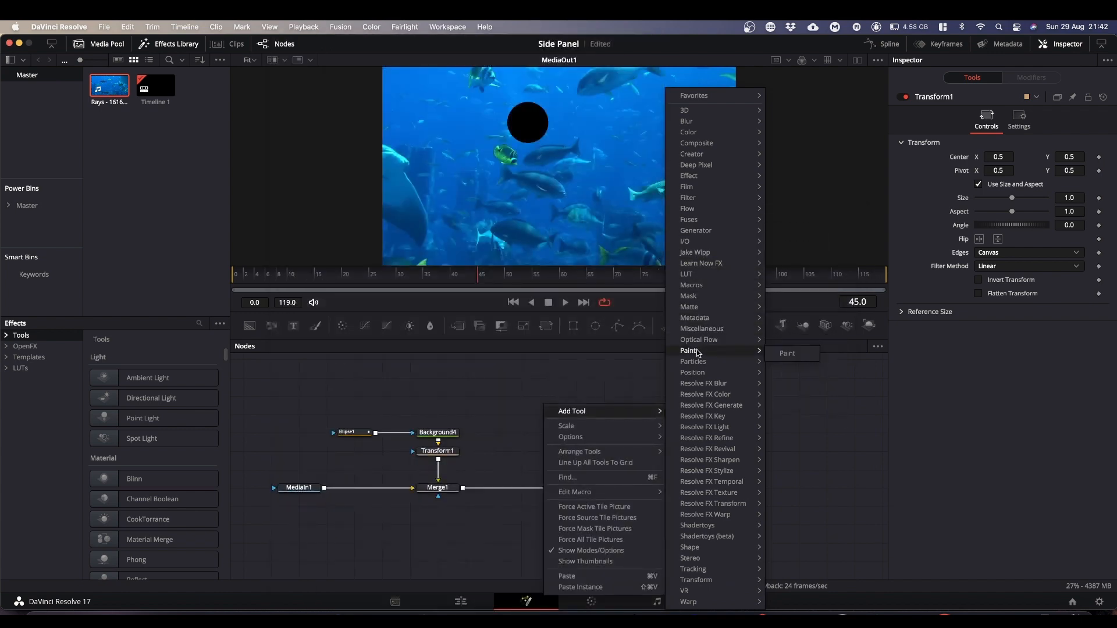
mouse_move(697, 432)
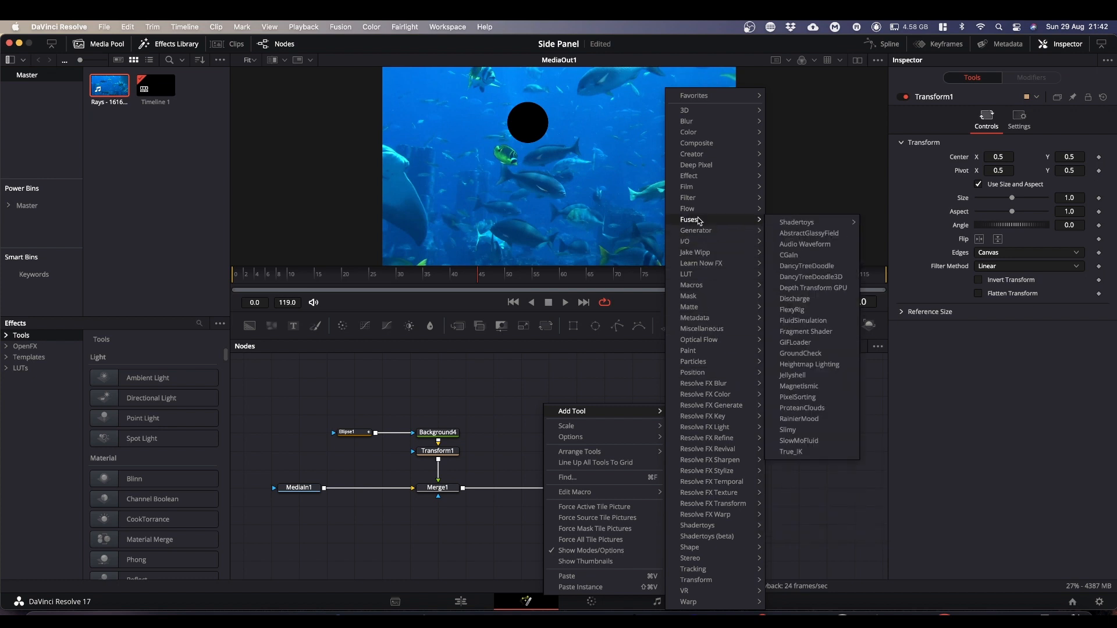
mouse_move(698, 178)
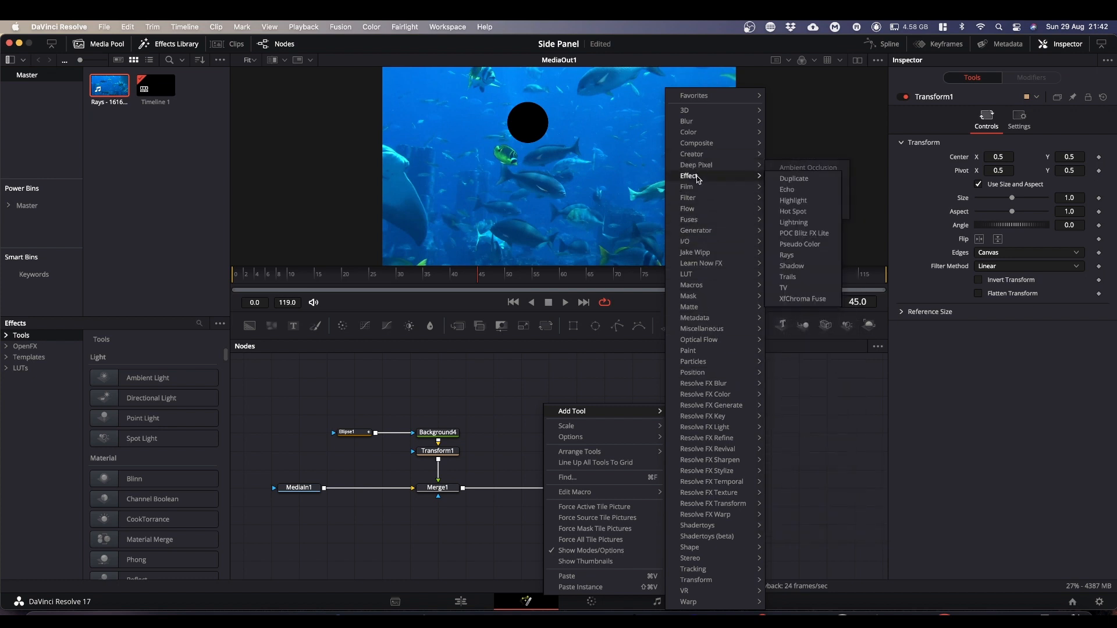
left_click(831, 525)
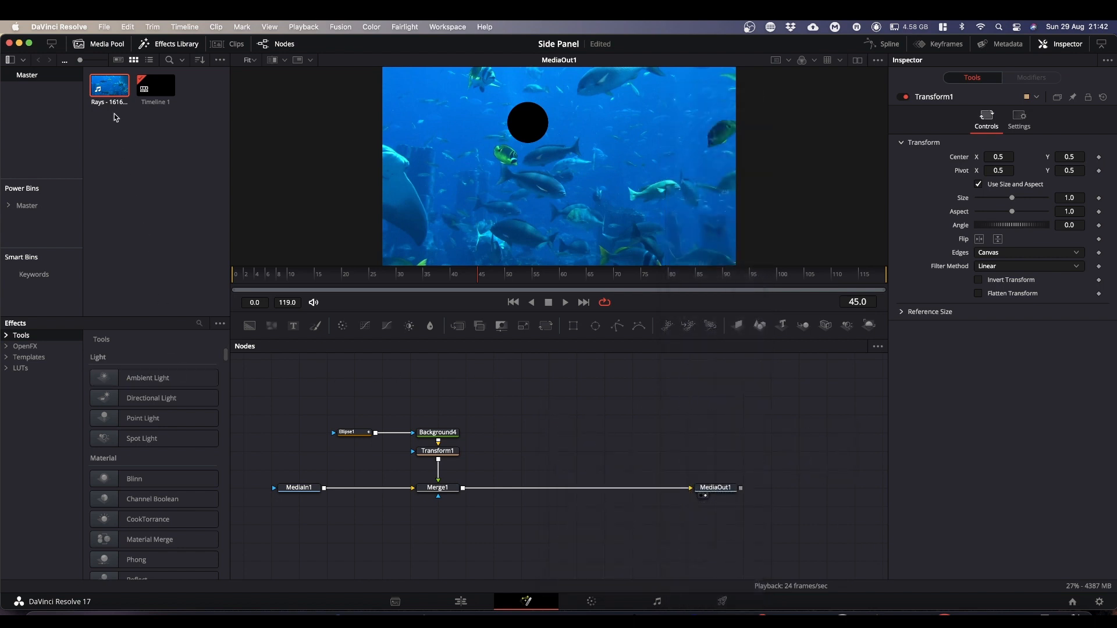
- Hide the Media Pool to give the Effects Library full height, and list its Composite tools
left_click(170, 46)
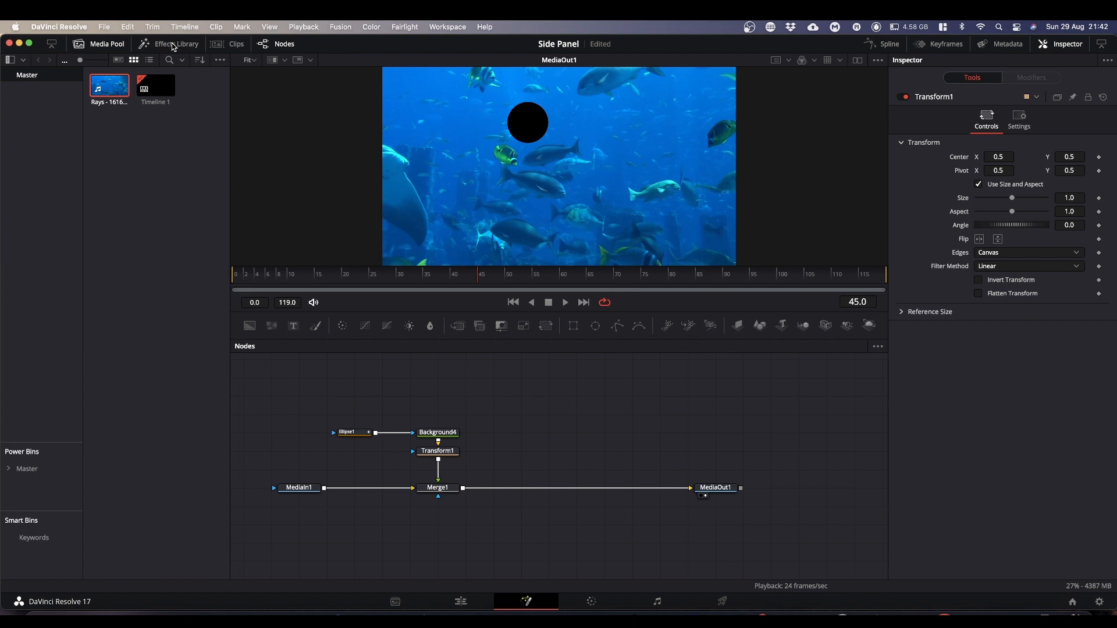
left_click(173, 47)
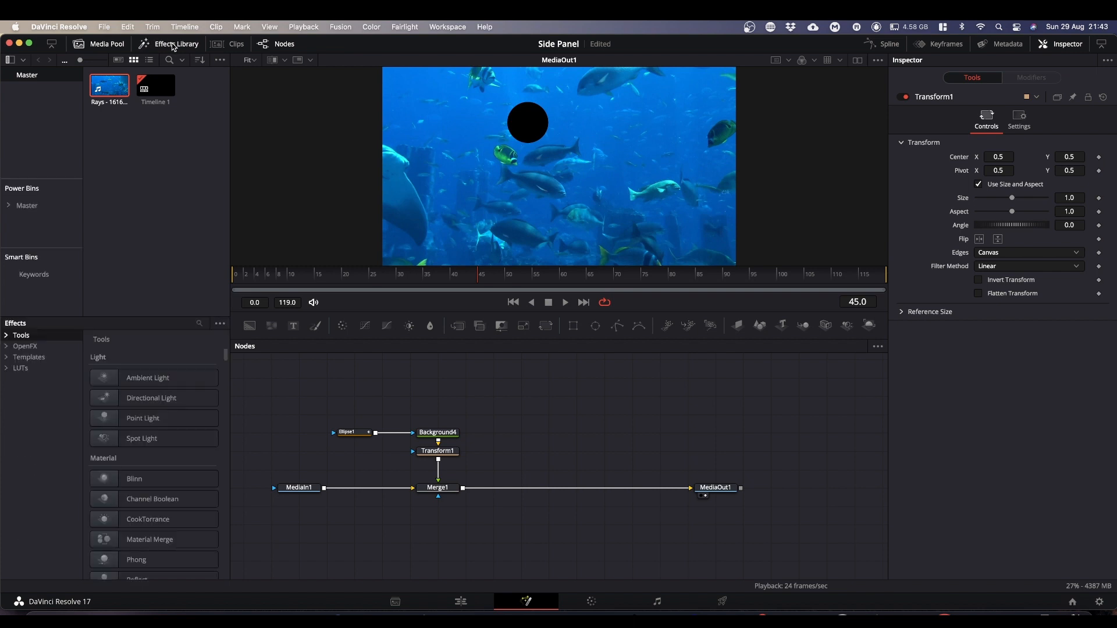
left_click(106, 47)
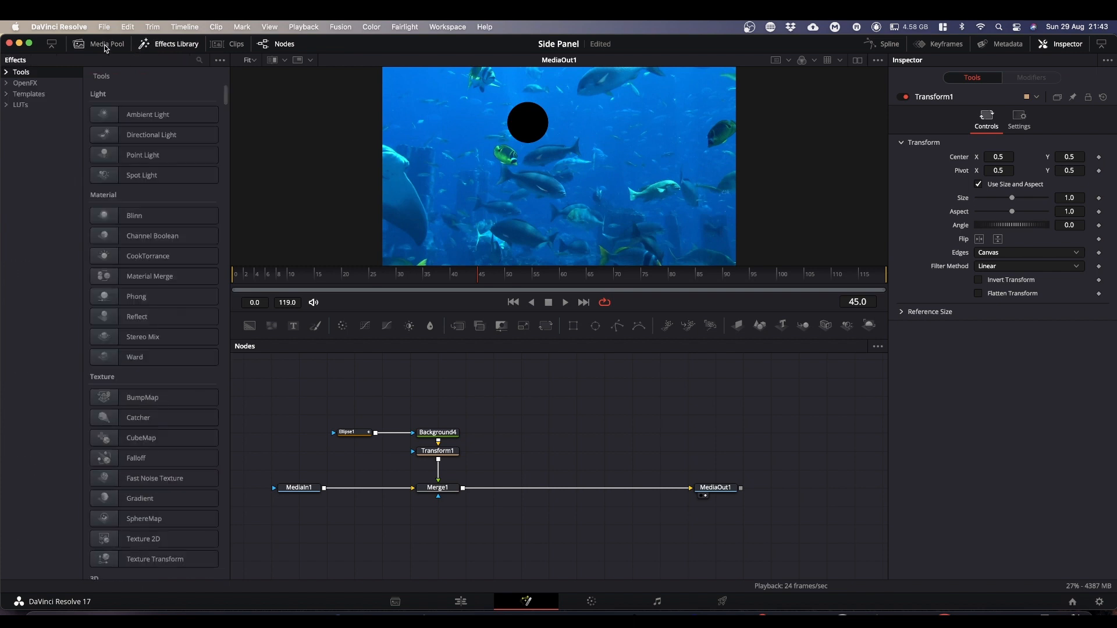
left_click(7, 73)
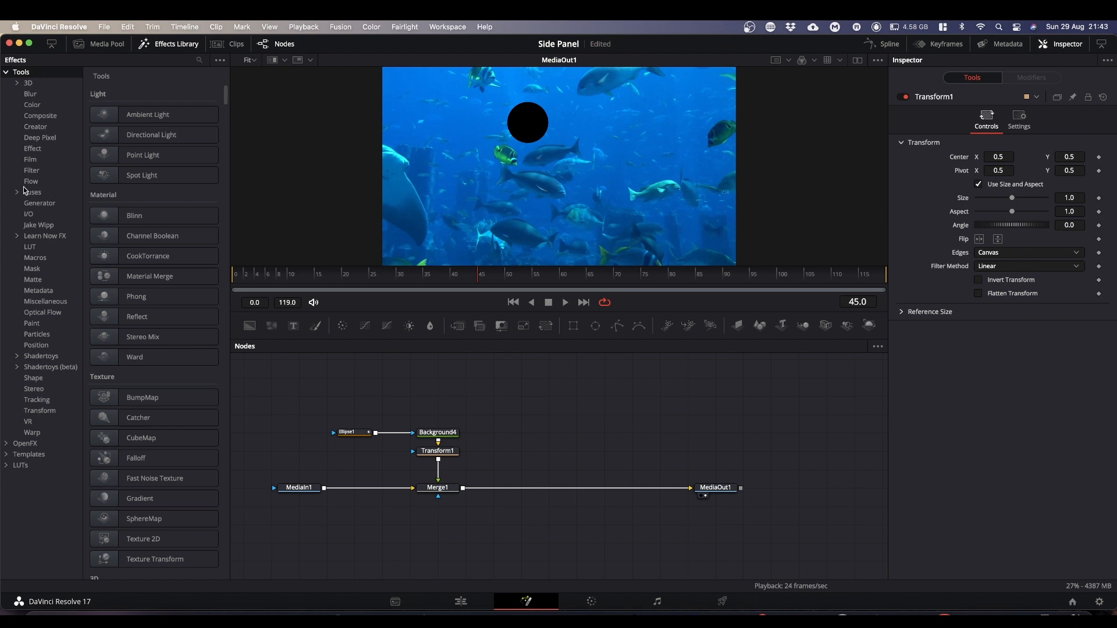
left_click(33, 117)
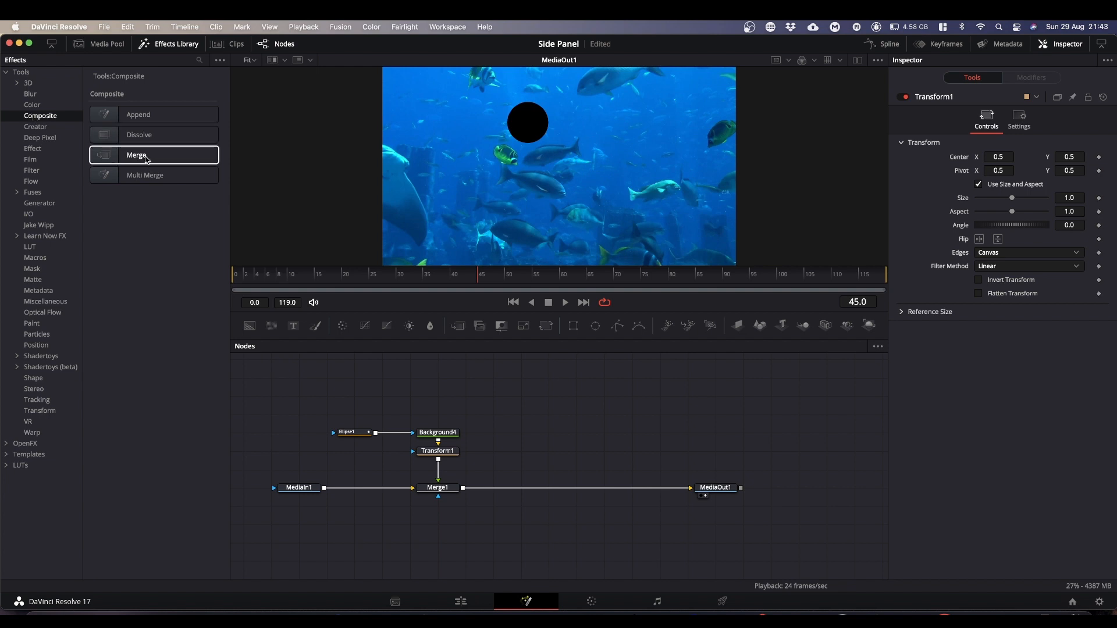
- Add an unconnected Merge node from the Composite tools and delete it again, and bring back the Media Pool
left_click_drag(146, 159, 586, 393)
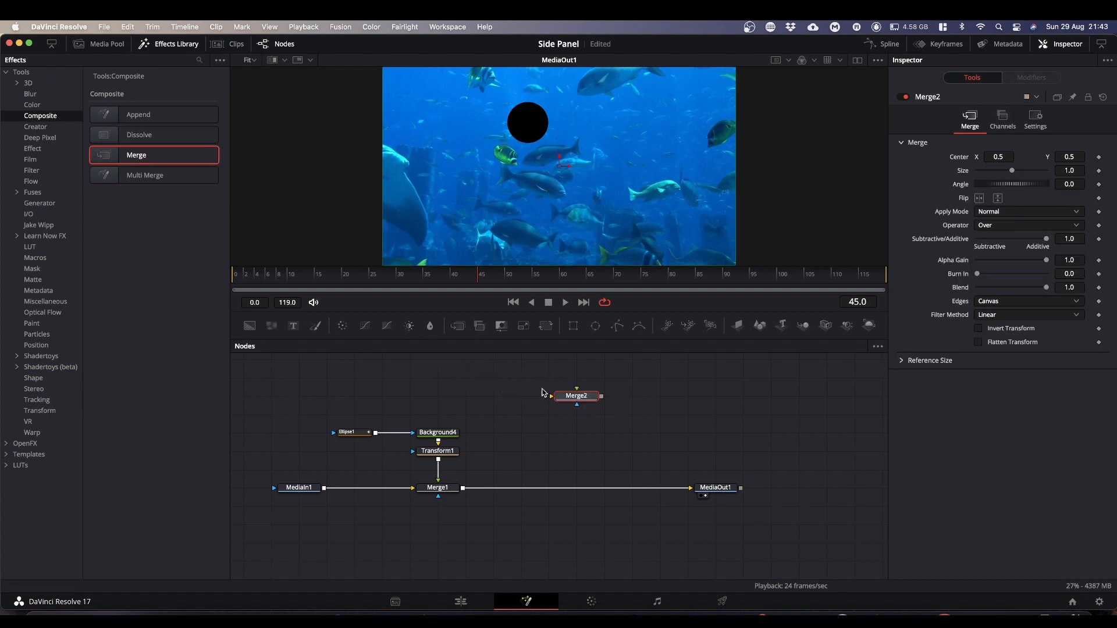
key("Delete")
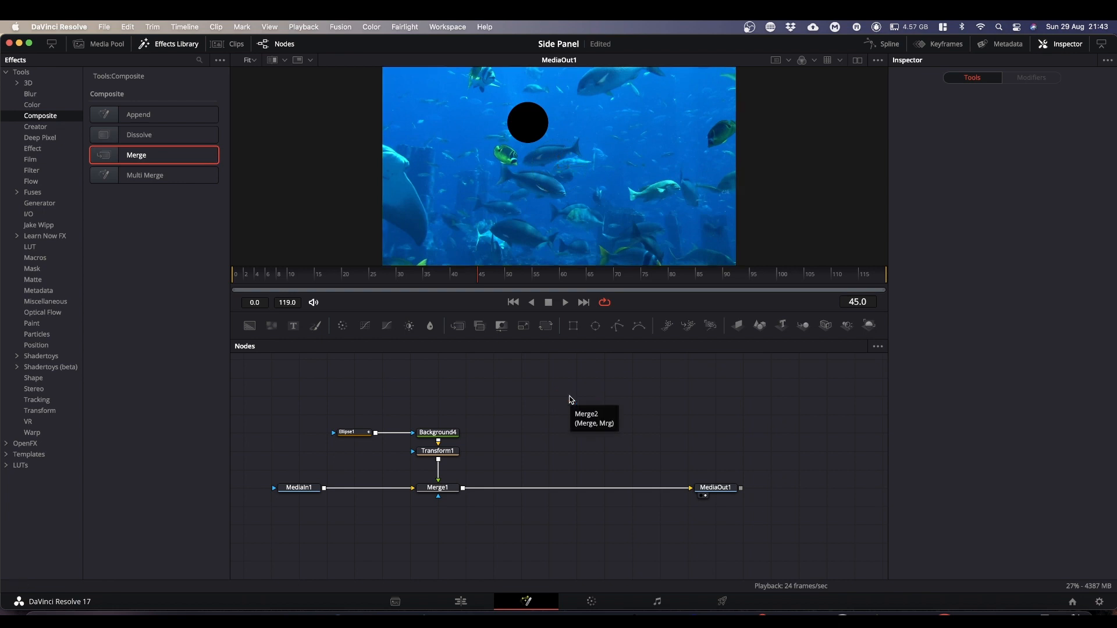
left_click(107, 44)
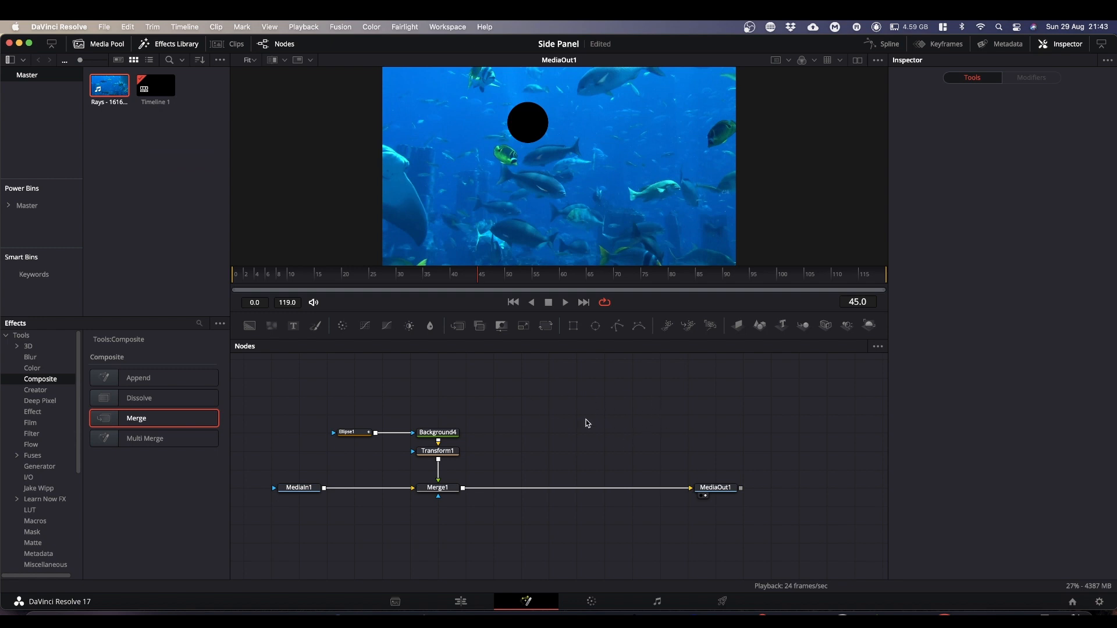
- Search the tool selector for "under" and for "transform", and add the Transform (Xf) tool
key("shift+space")
type("under")
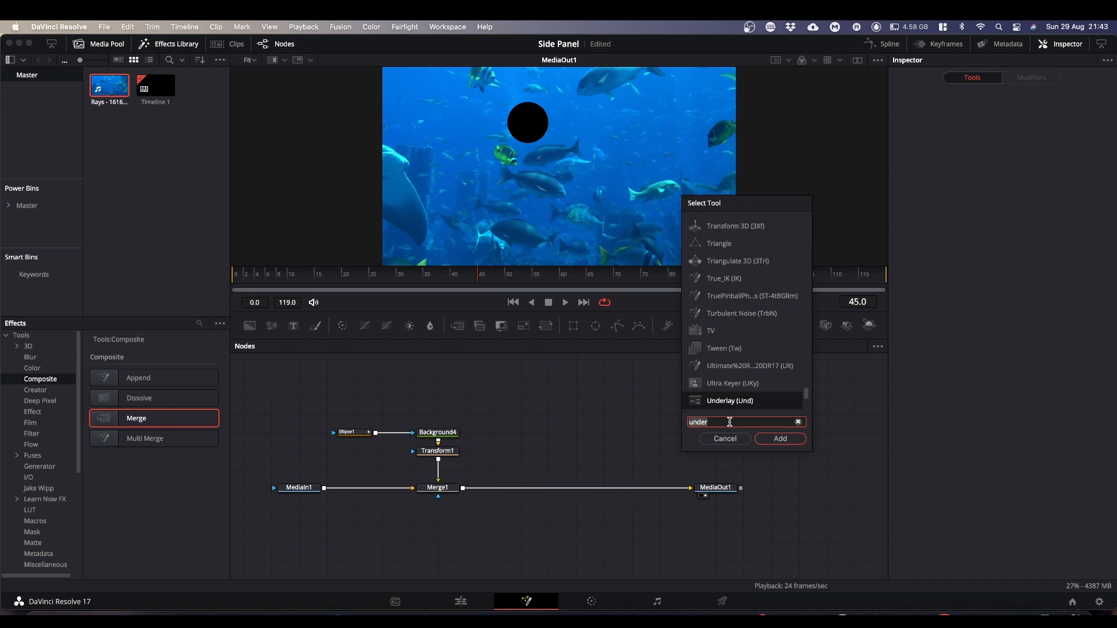
left_click_drag(728, 422, 673, 422)
type("transform")
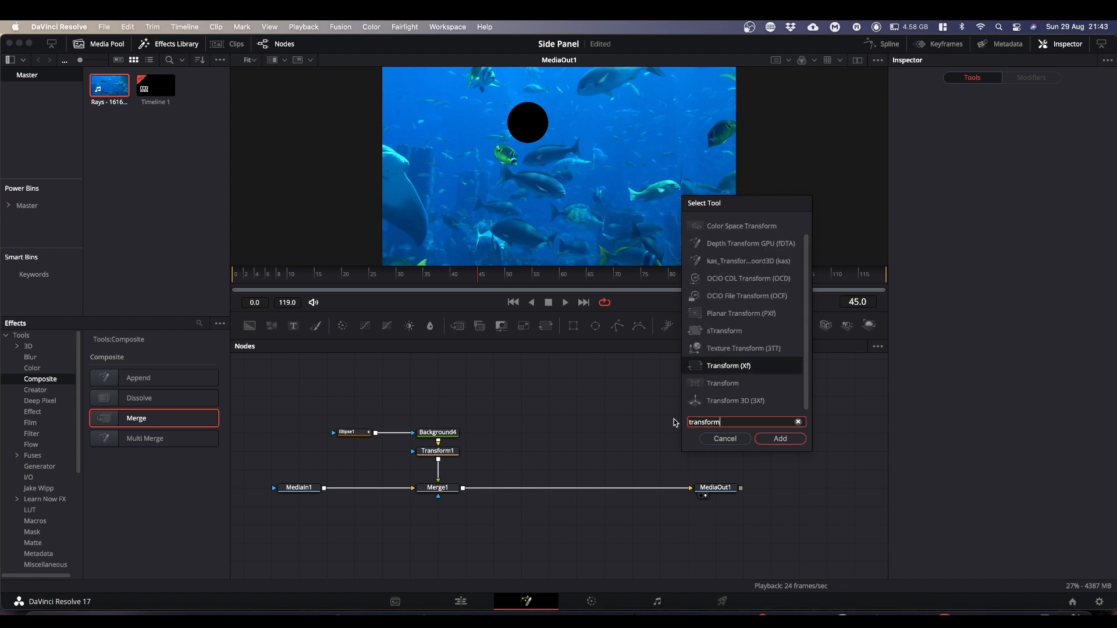
left_click(735, 364)
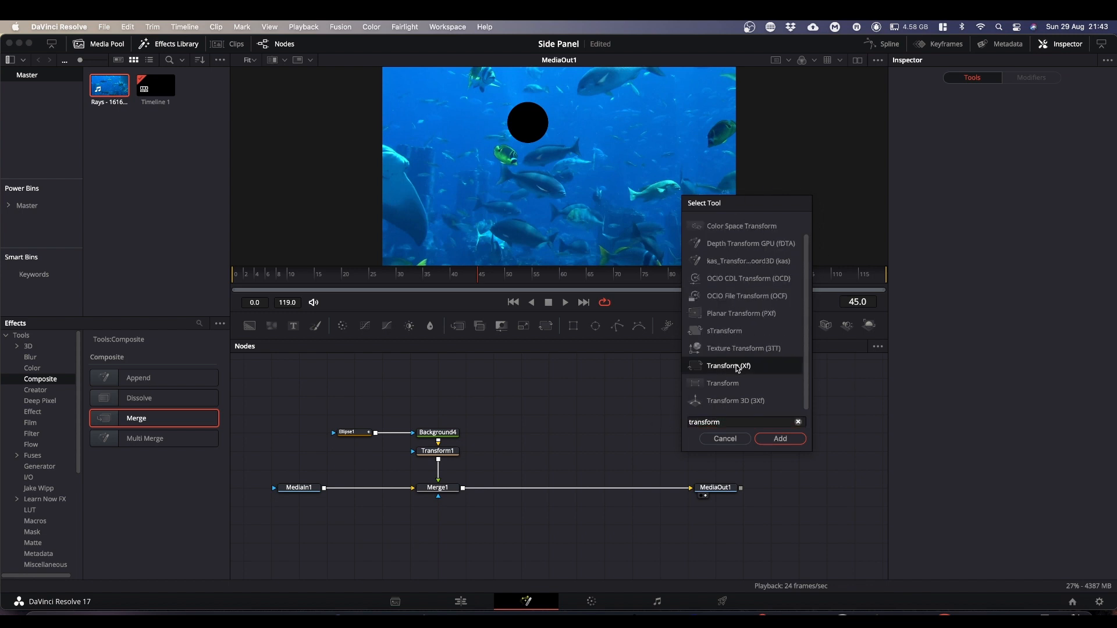
left_click(779, 440)
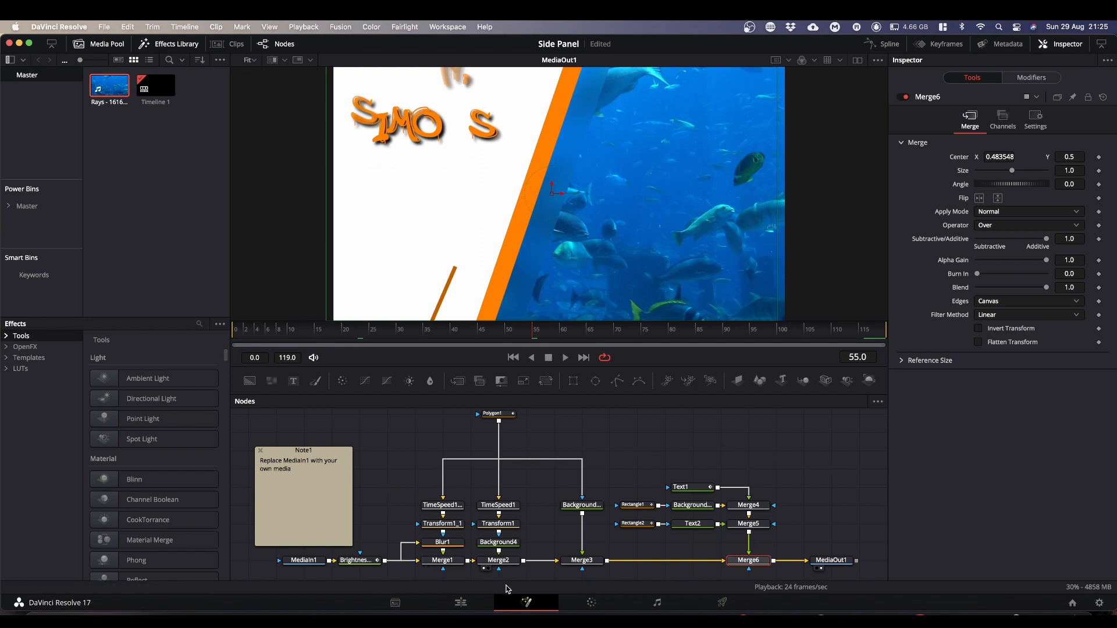
- Compare the colour settings of Background4 and the background node feeding Merge3
left_click(508, 547)
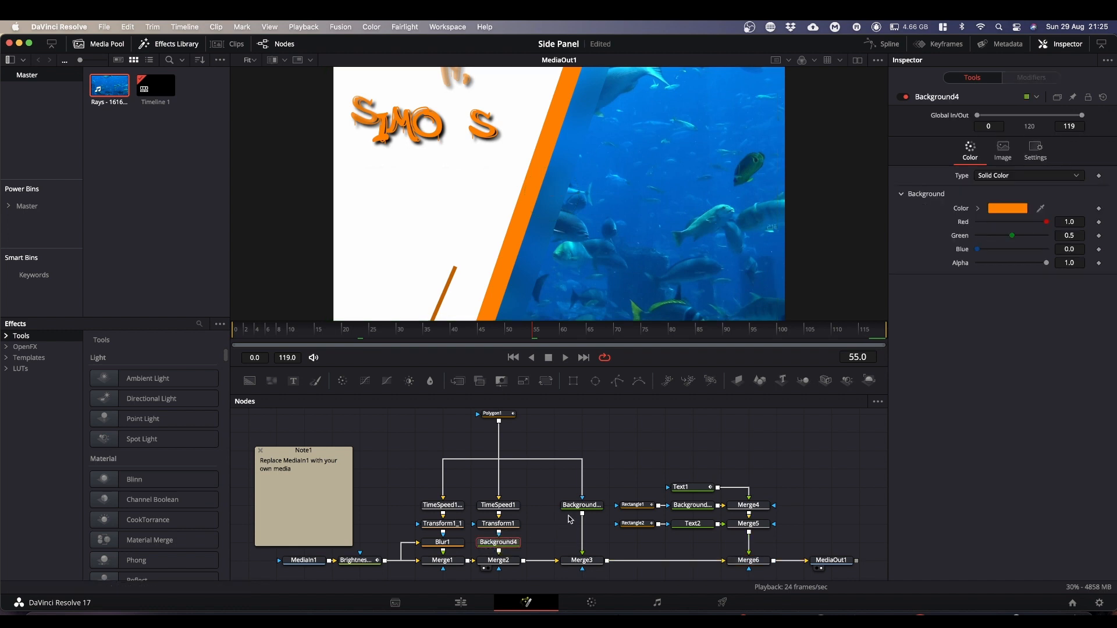
left_click(582, 505)
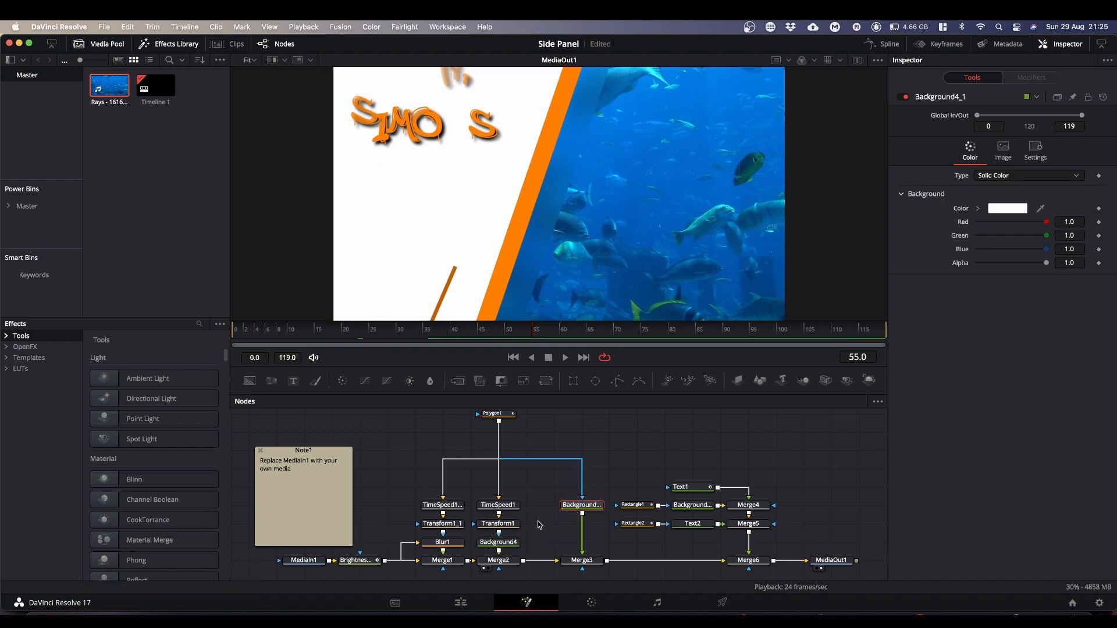
left_click(509, 542)
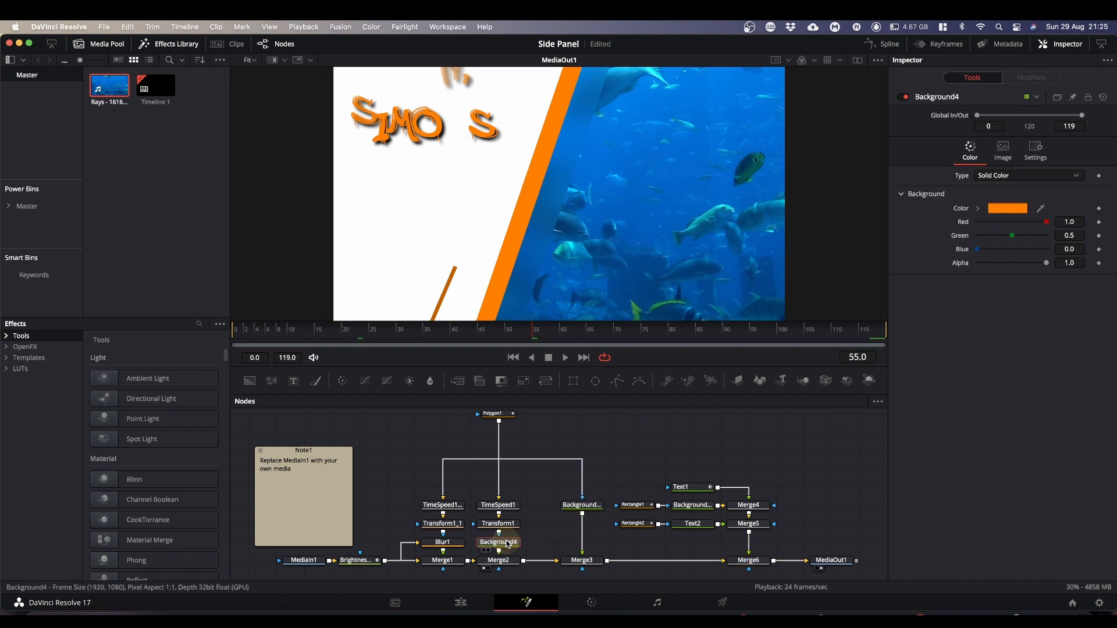
- Rename the white background node feeding Merge3 as White_BG
left_click(576, 507)
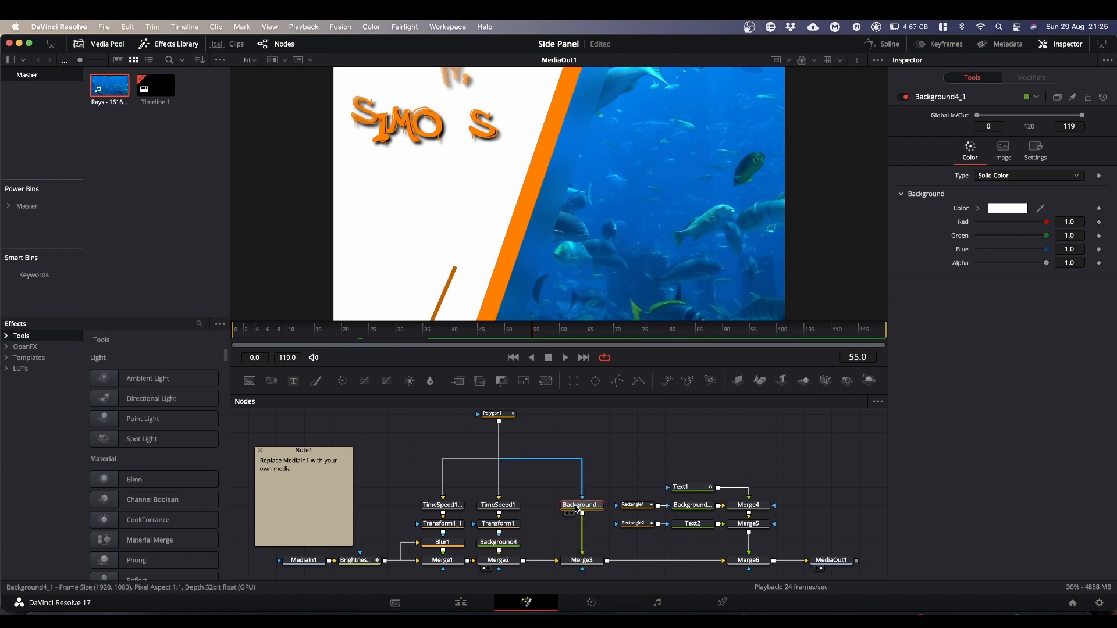
key("F2")
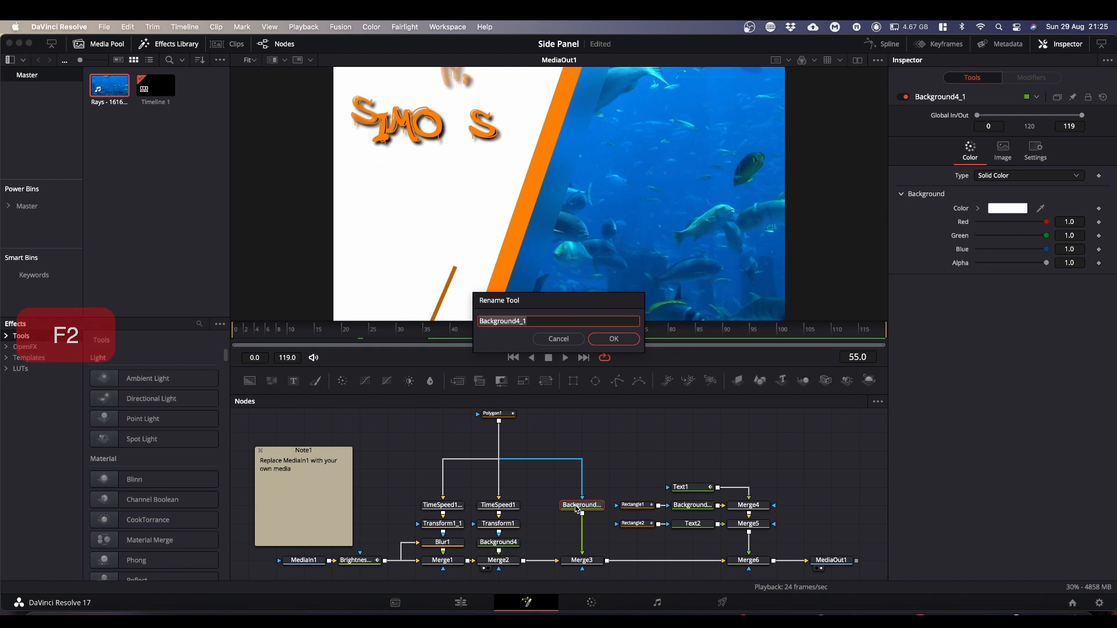
type("Whi")
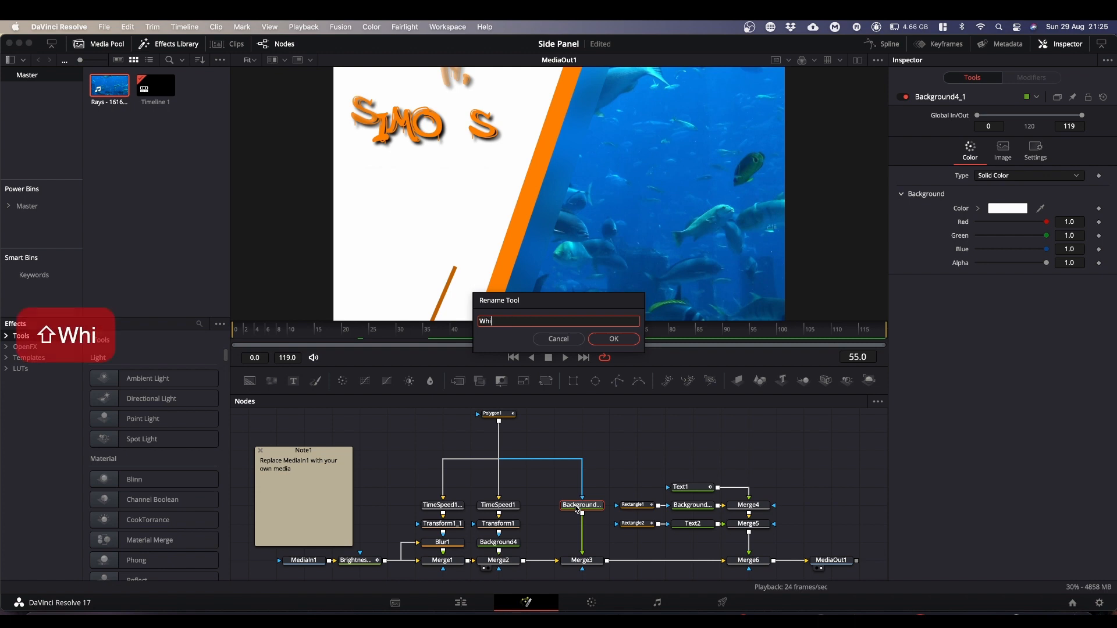
type("te_BG")
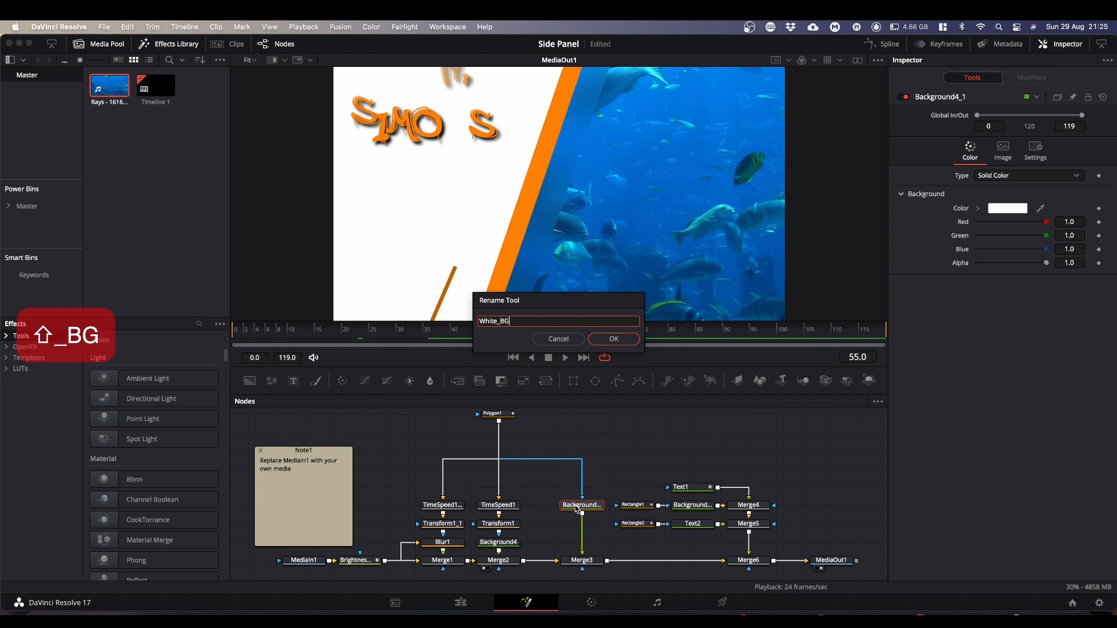
key("Return")
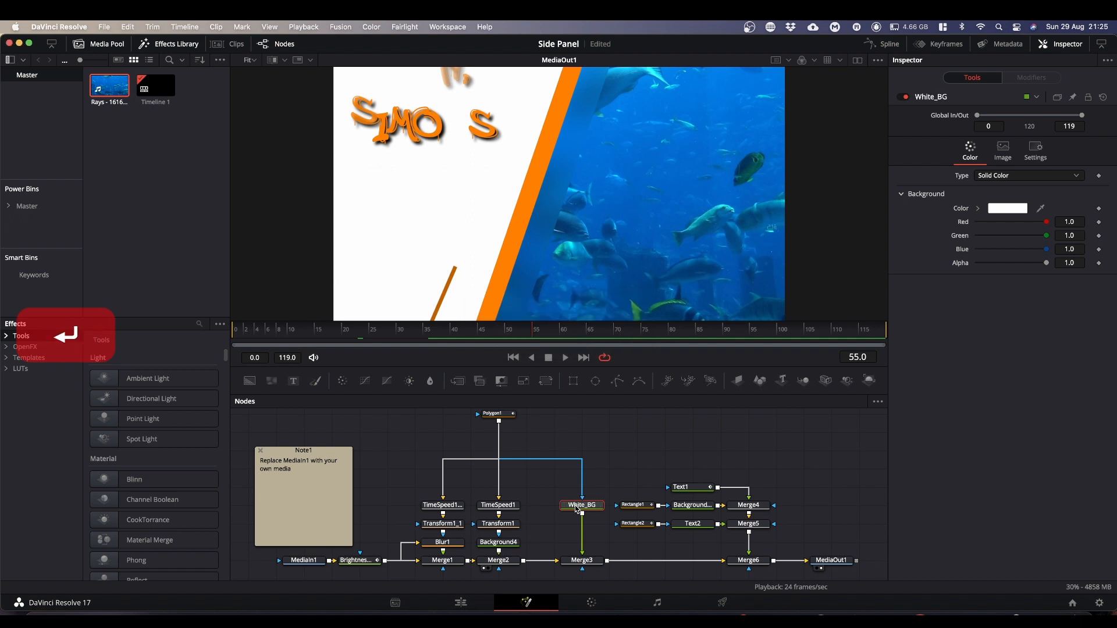
- Rename the orange Background4 node as Orange_BG
left_click(506, 543)
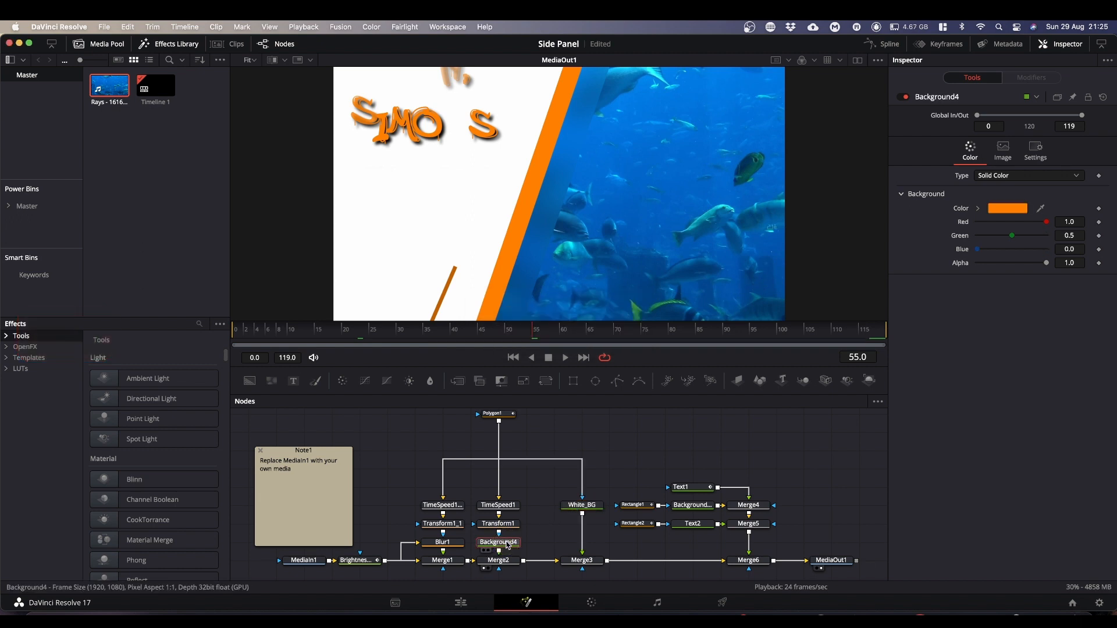
key("F2")
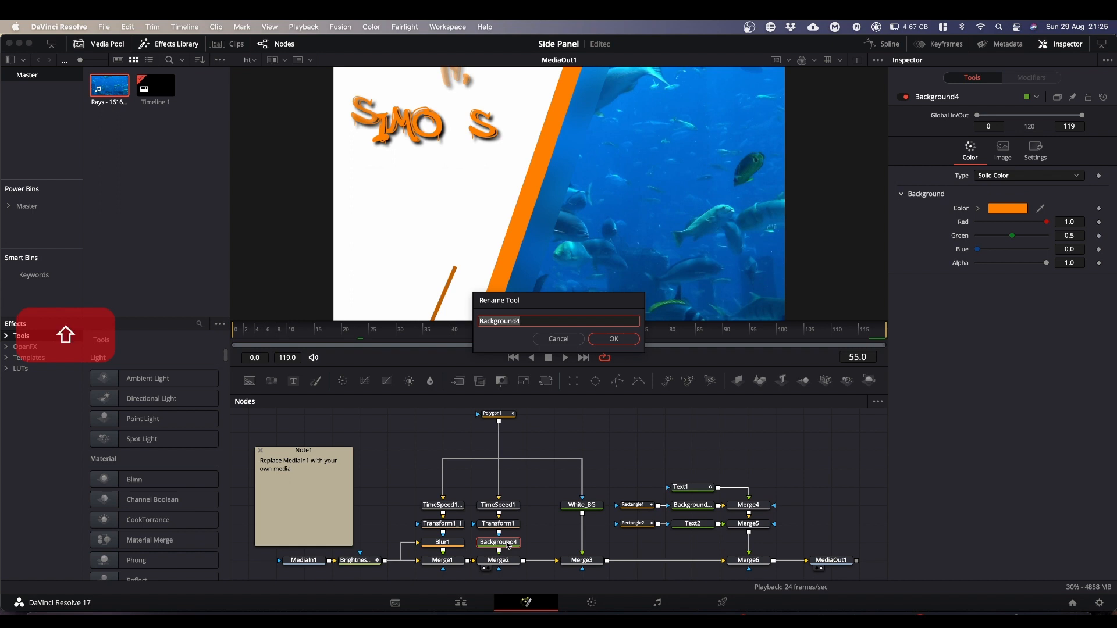
type("Orange_BG")
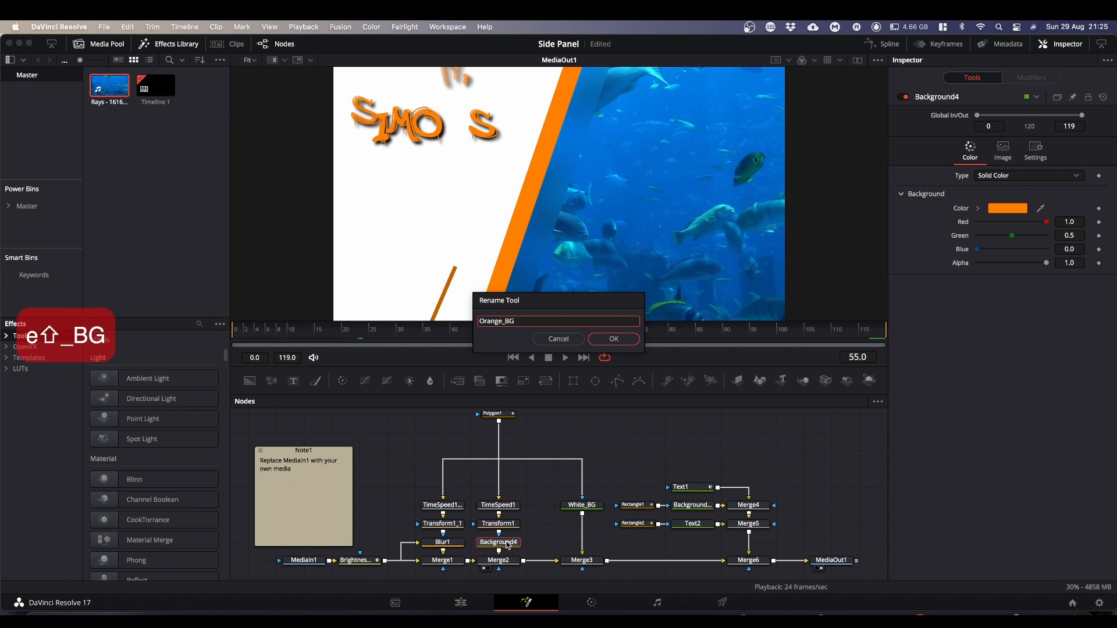
key("Return")
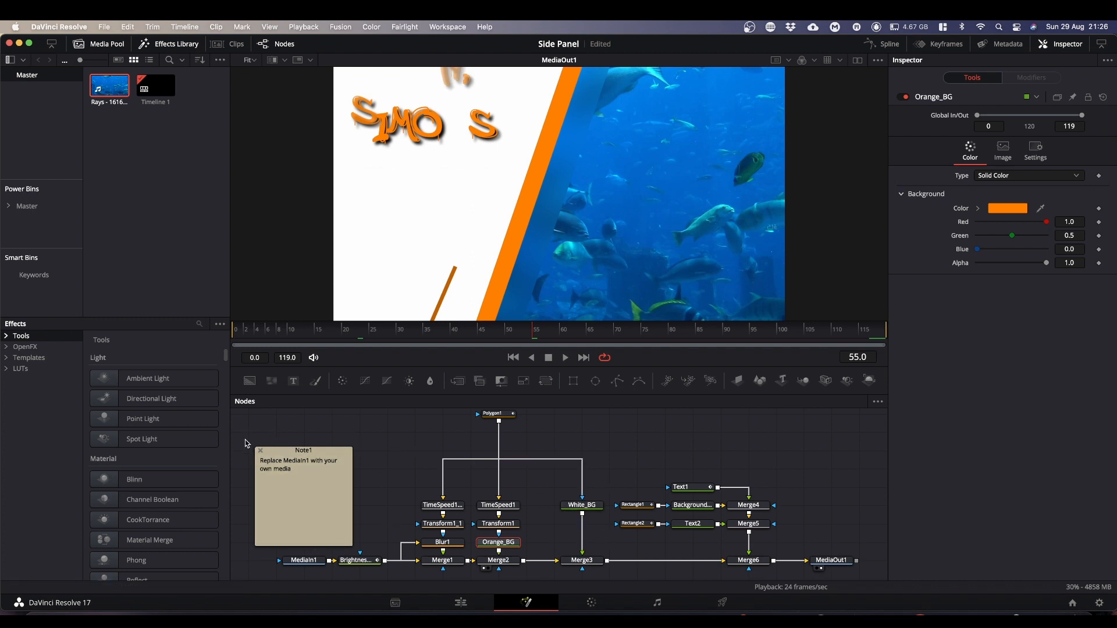
- Open the text of Note1 for editing, leave it, and search the tool selector for "note"
left_click(309, 504)
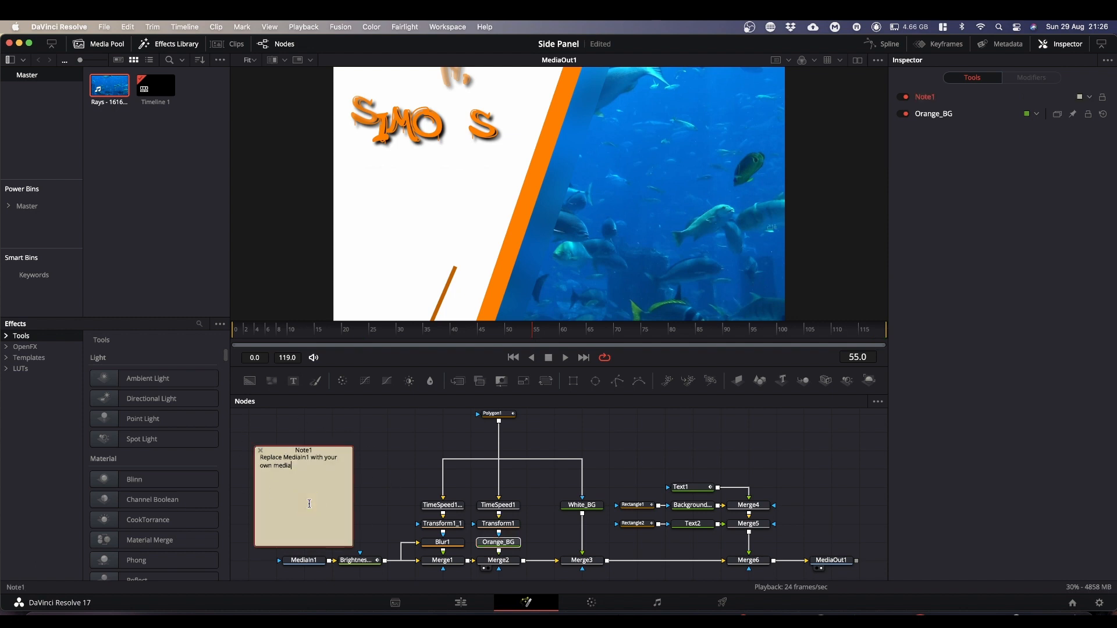
left_click(399, 440)
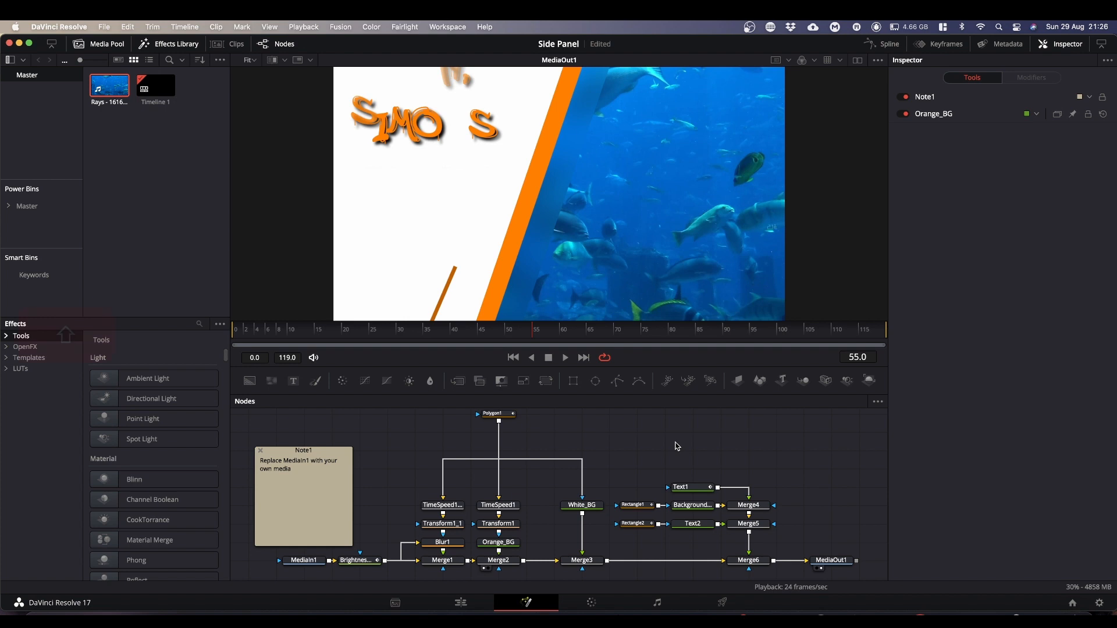
key("shift+space")
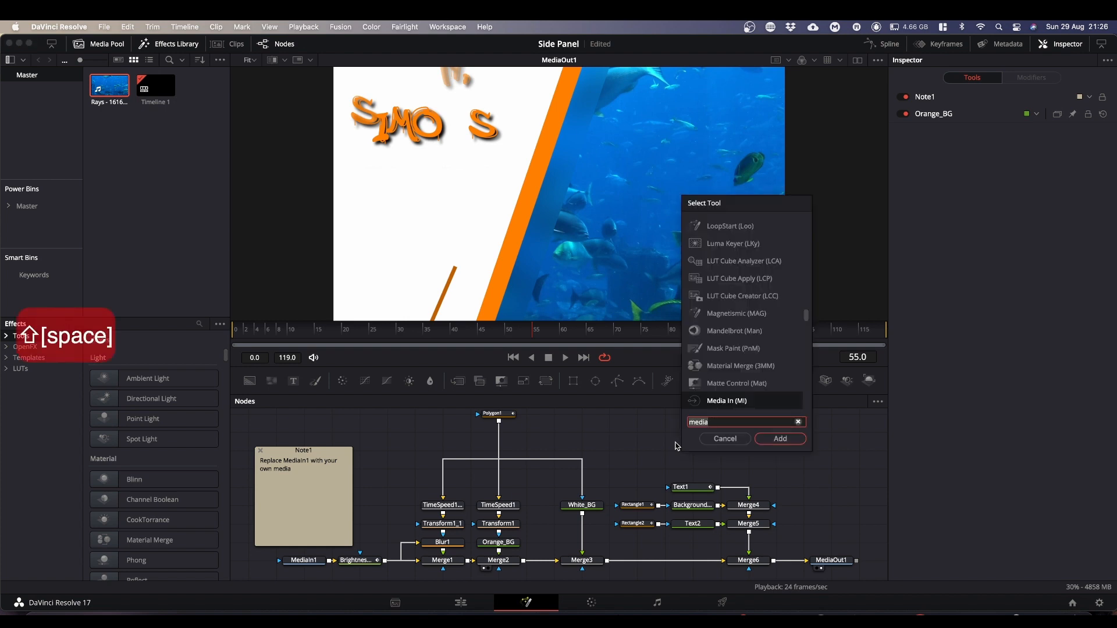
type("note")
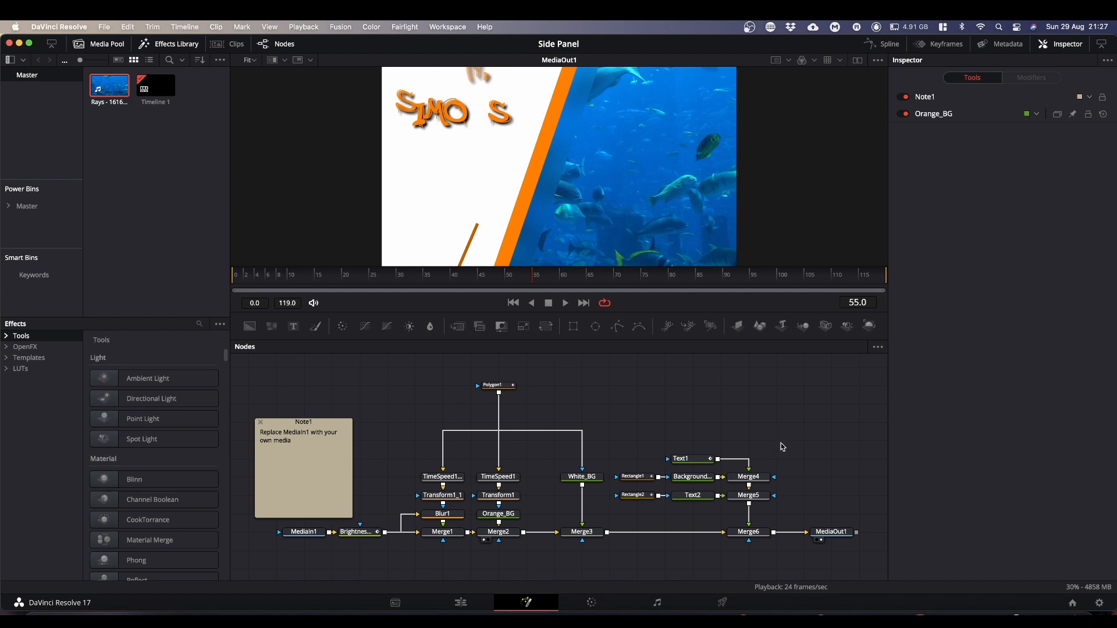
- Move MediaOut1 and the text and rectangle branch, including Merge6, further right in the node graph to space them out
scroll(705, 417, "right", 5)
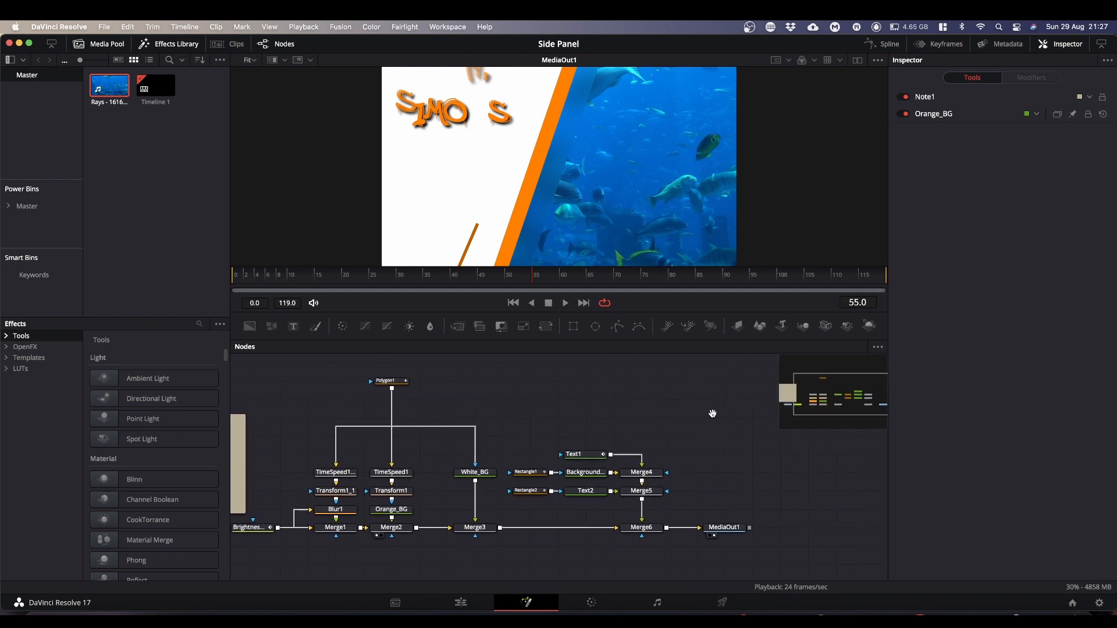
left_click_drag(714, 527, 826, 528)
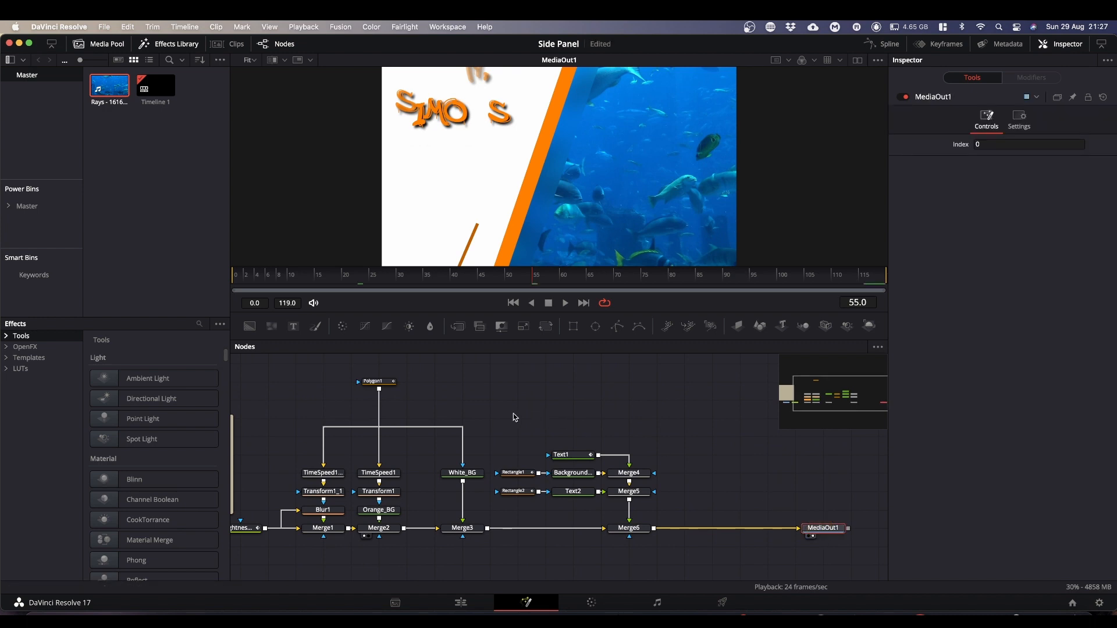
left_click_drag(497, 398, 687, 535)
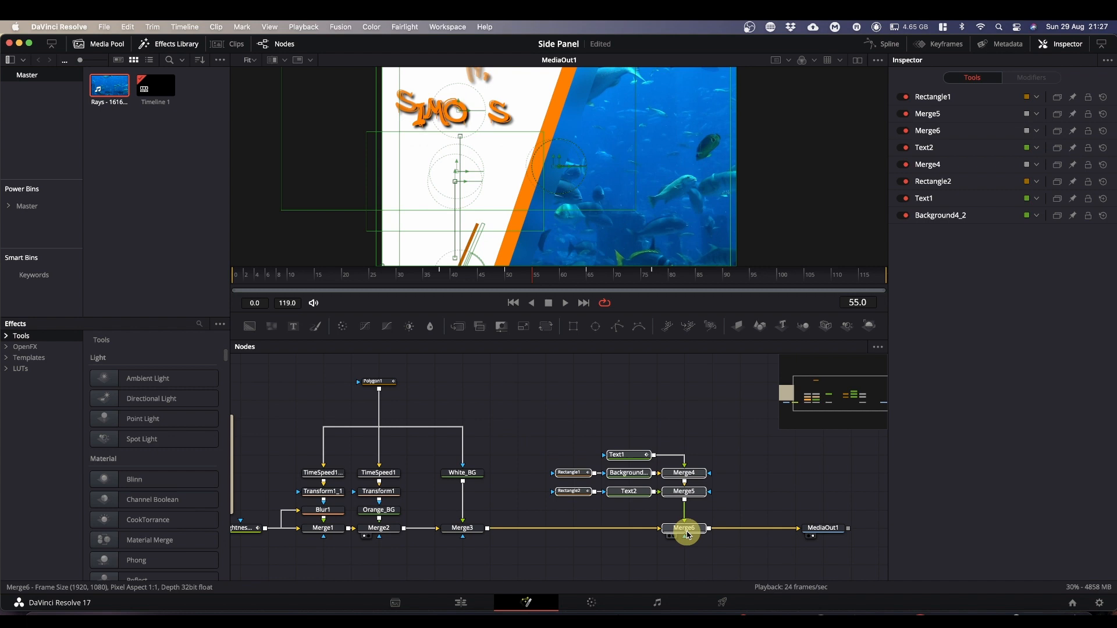
left_click(687, 535)
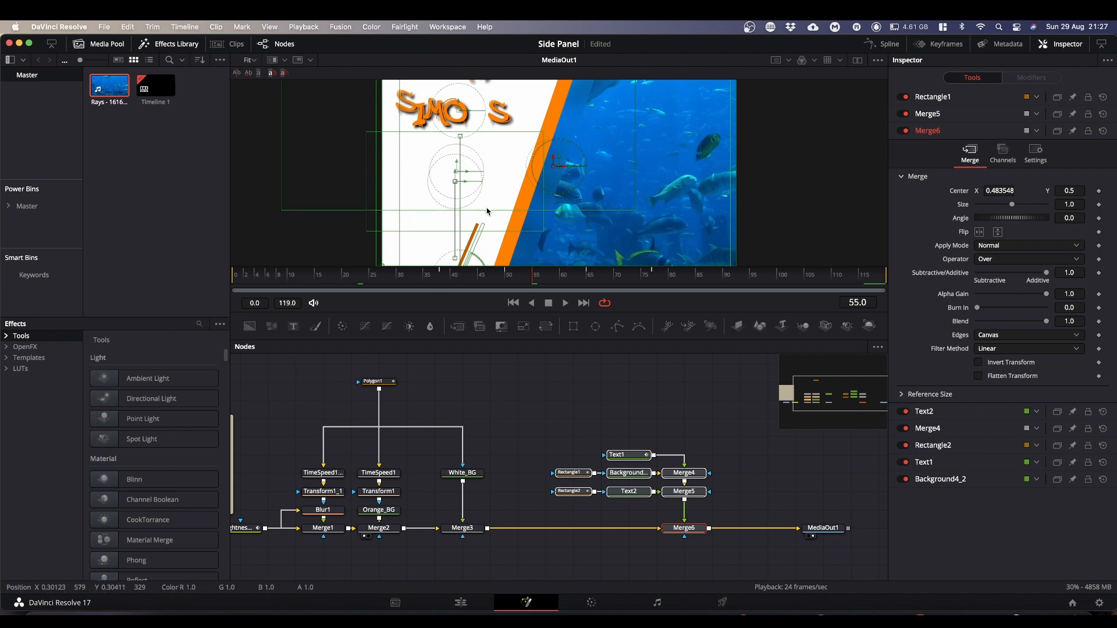
- Add an Underlay behind the text, rectangle and background nodes with Merge4, Merge5 and Merge6, searching the tool selector for "under"
left_click(633, 416)
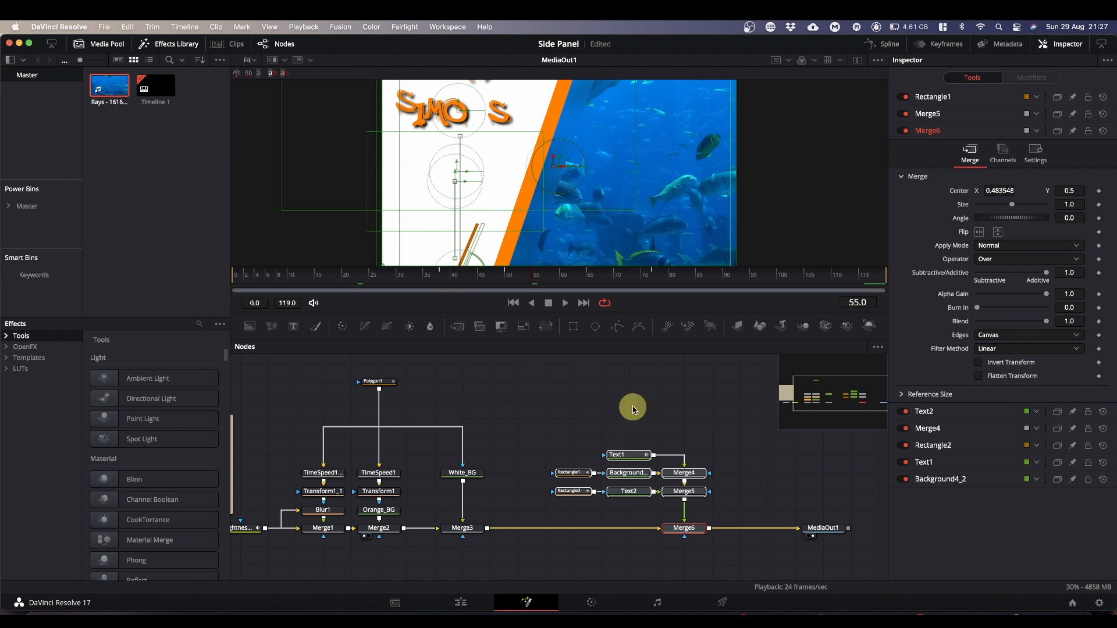
left_click(551, 423)
left_click_drag(532, 399, 728, 562)
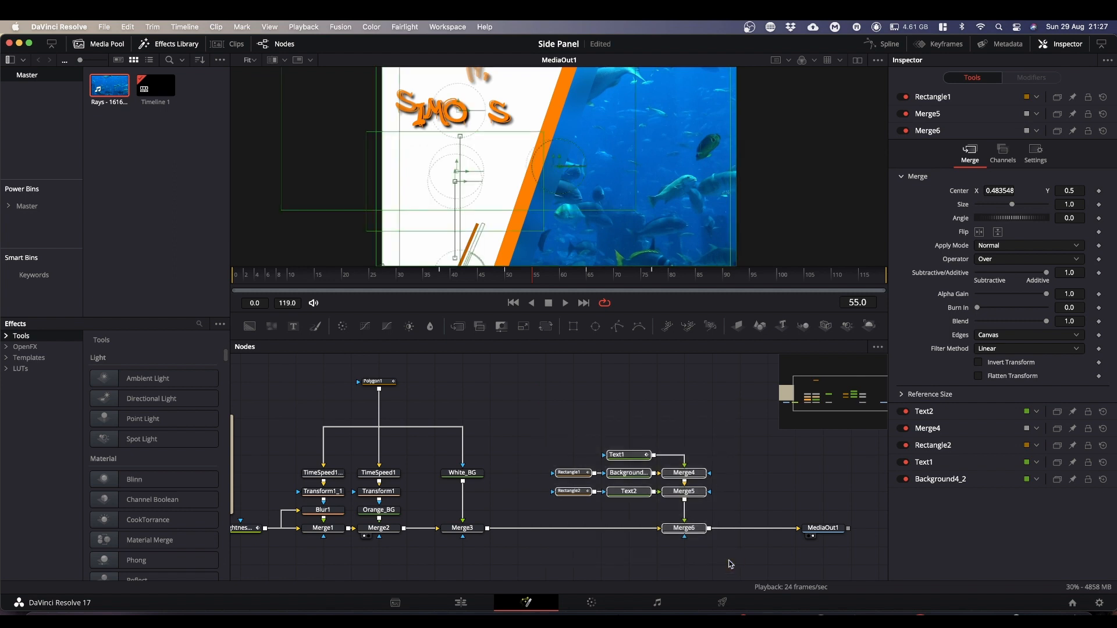
key("shift+space")
type("media")
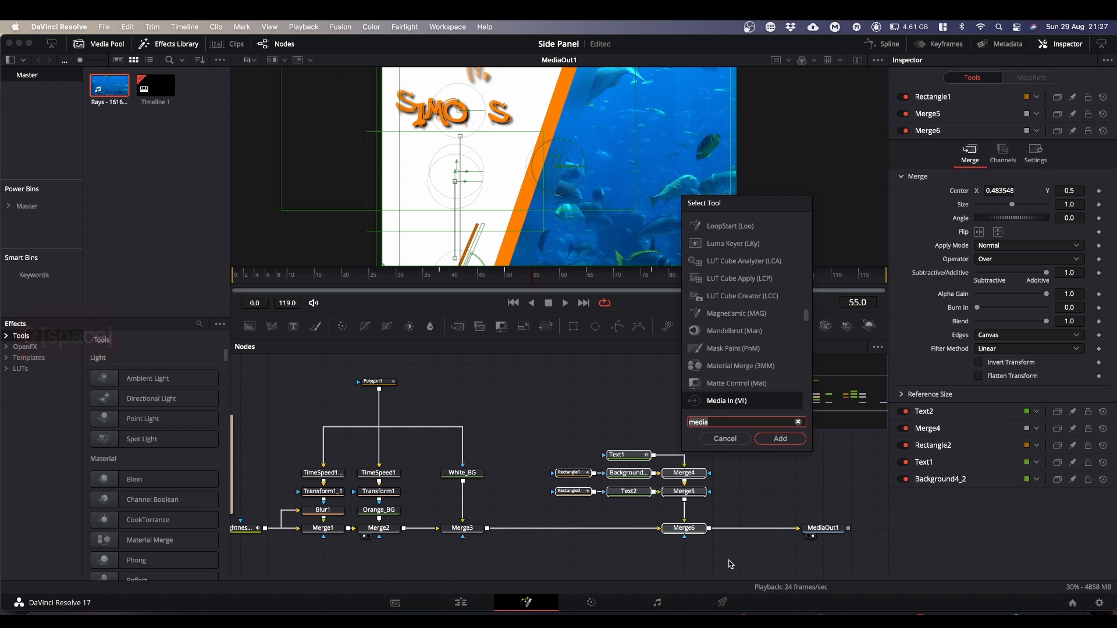
key("BackSpace")
key("BackSpace")
key("BackSpace")
key("BackSpace")
key("BackSpace")
type("under")
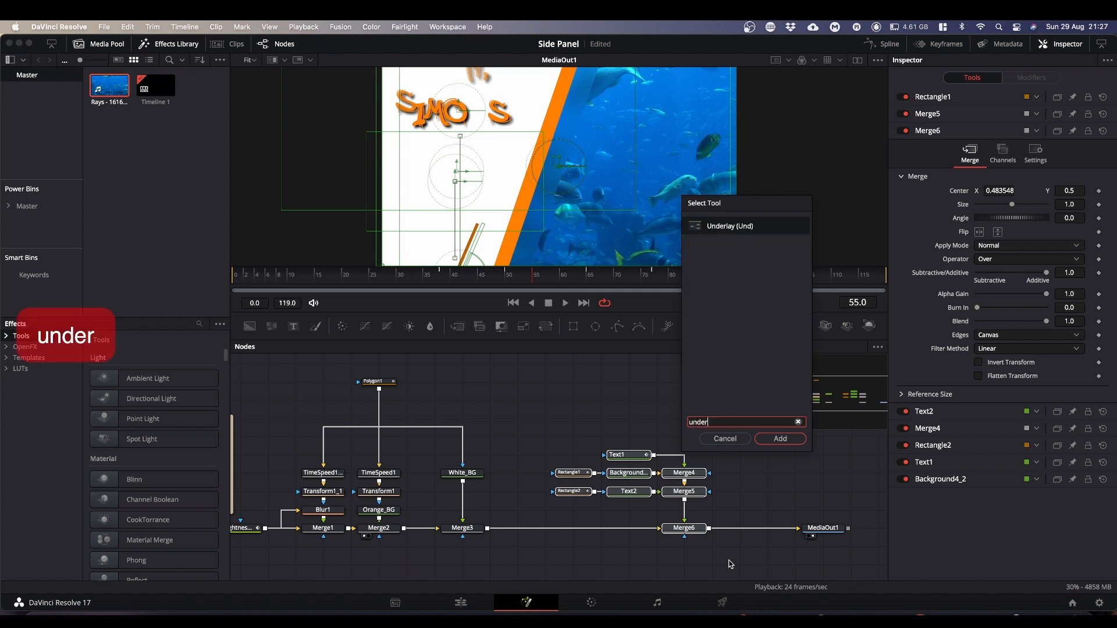
key("Return")
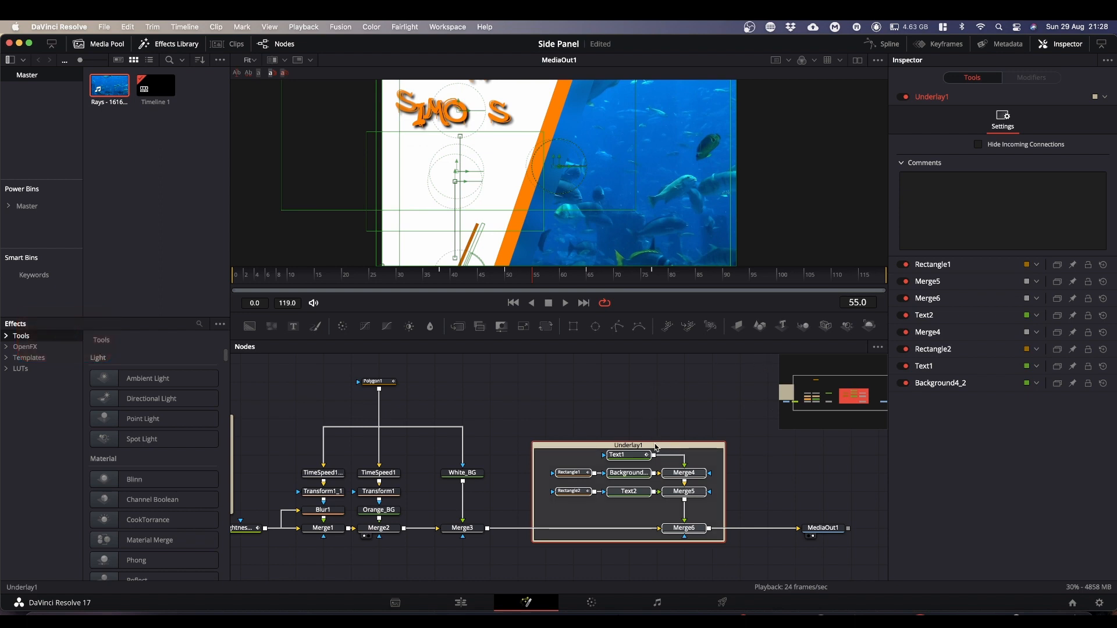
- Extend the underlay's upper and lower edges slightly to leave a margin around its nodes
left_click_drag(654, 442, 653, 433)
left_click_drag(644, 541, 643, 547)
left_click(657, 392)
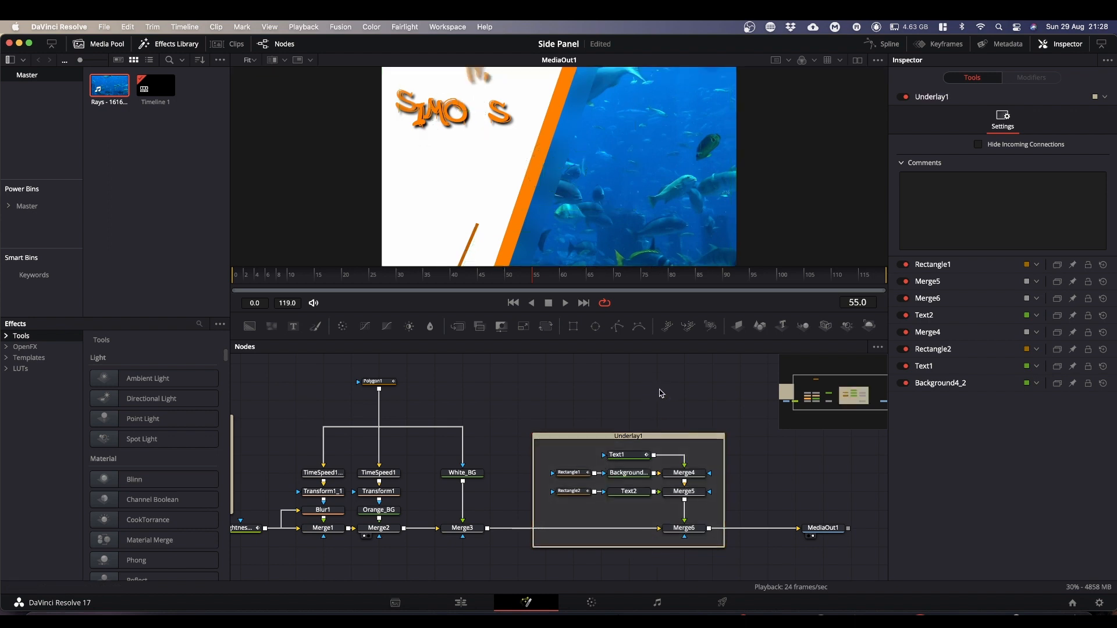
- Set the color of the underlay and the nodes inside it to Pink
left_click(635, 439)
right_click(635, 439)
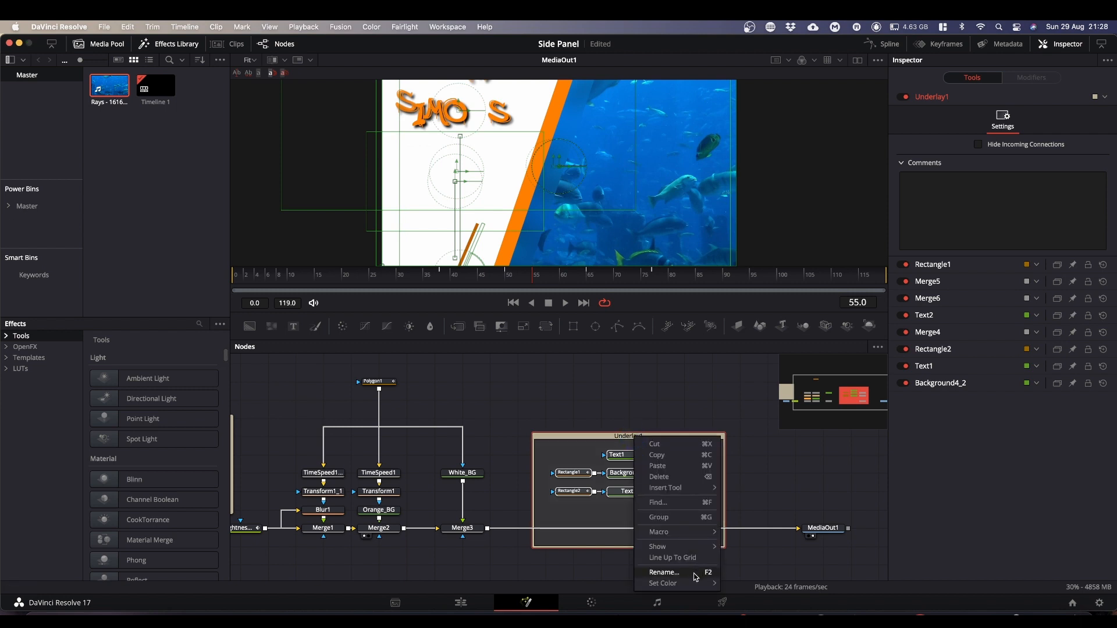
mouse_move(695, 584)
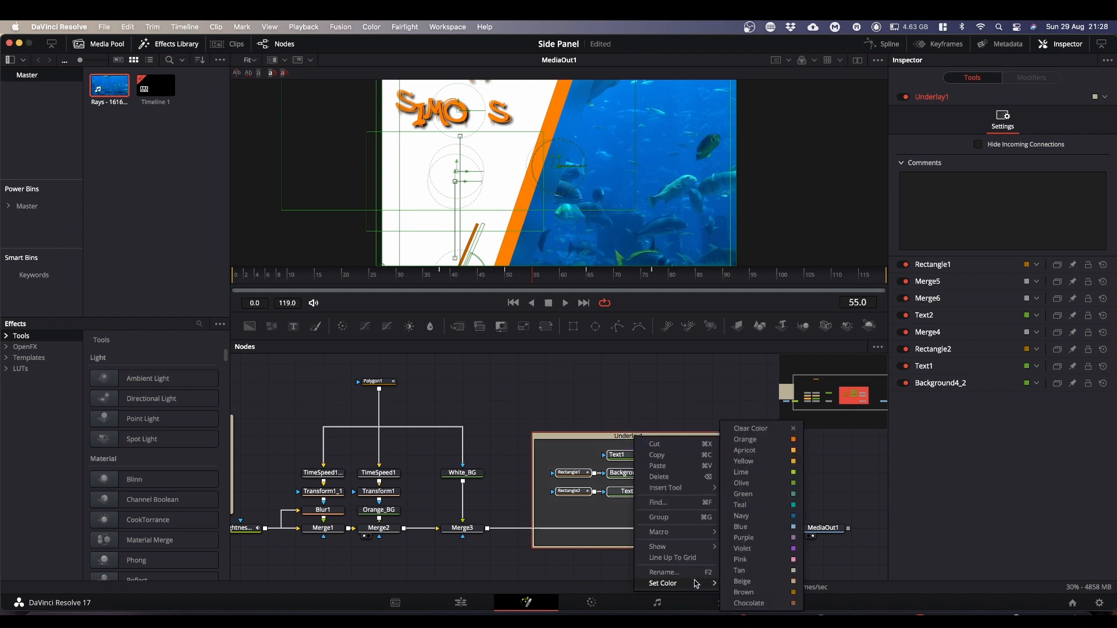
left_click(792, 559)
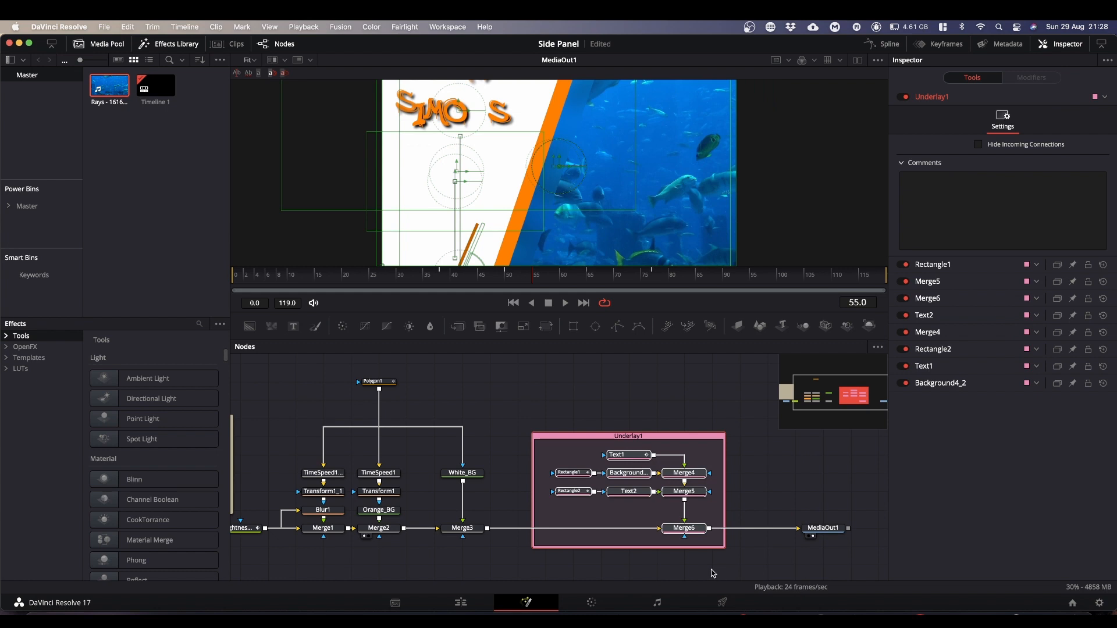
left_click(640, 391)
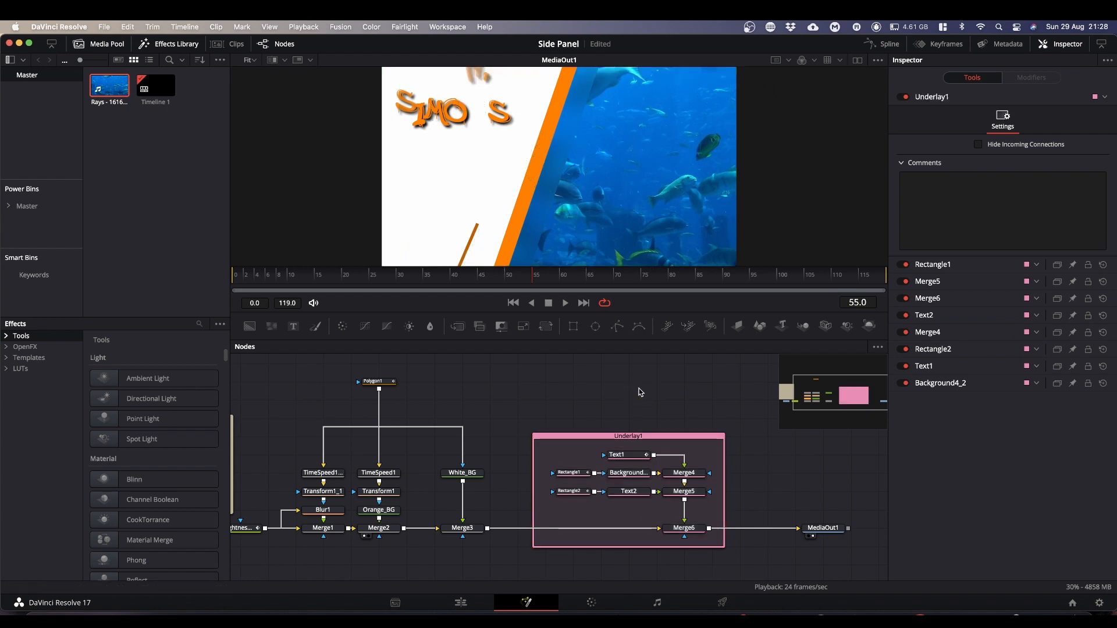
- Select only the underlay without its nodes, rename it as Text_and_Stick, and save the project
left_click(627, 436, "alt")
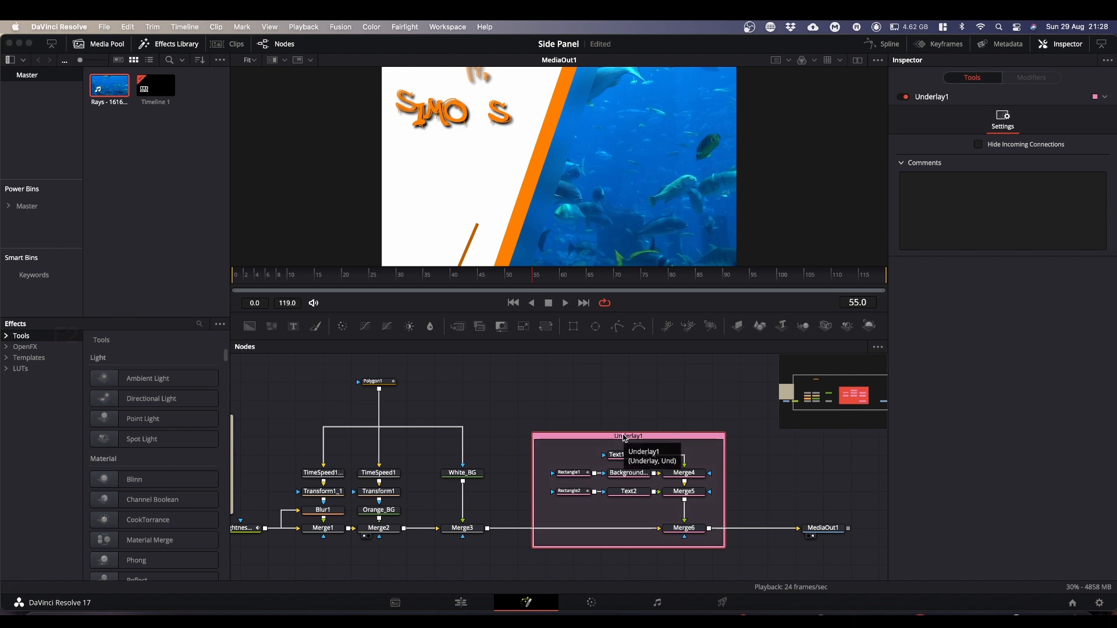
key("F2")
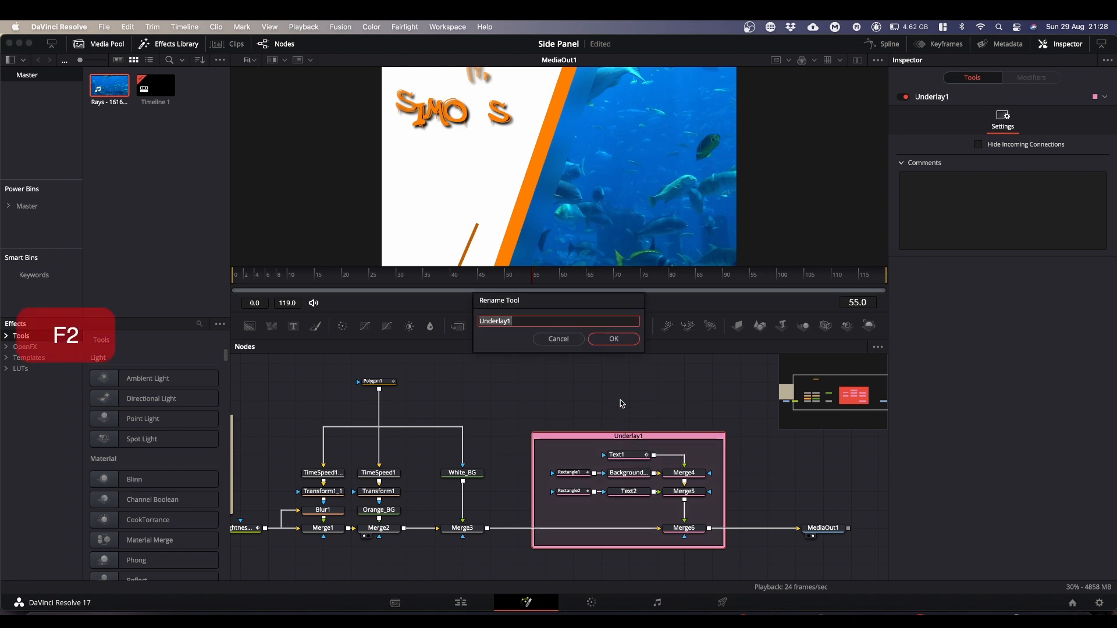
type("Text")
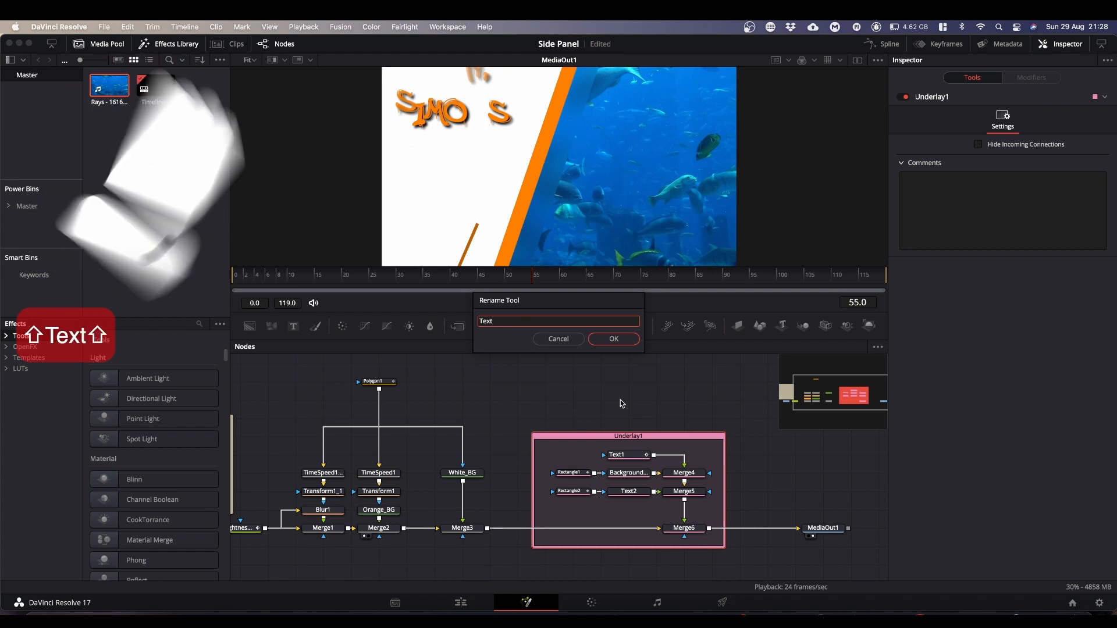
type("_and_")
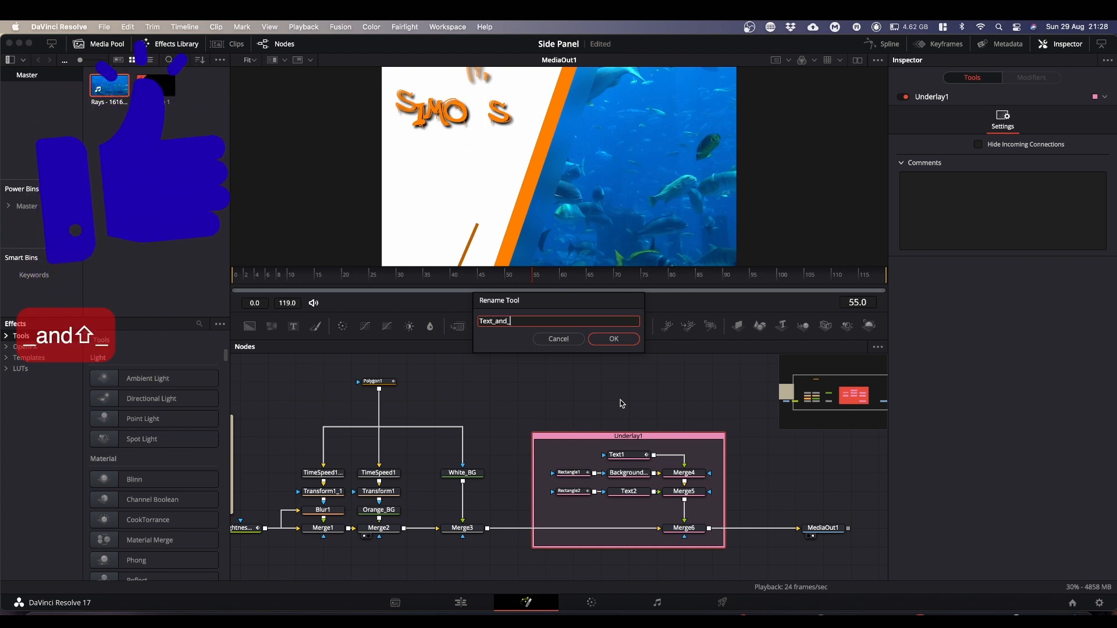
type("Stick")
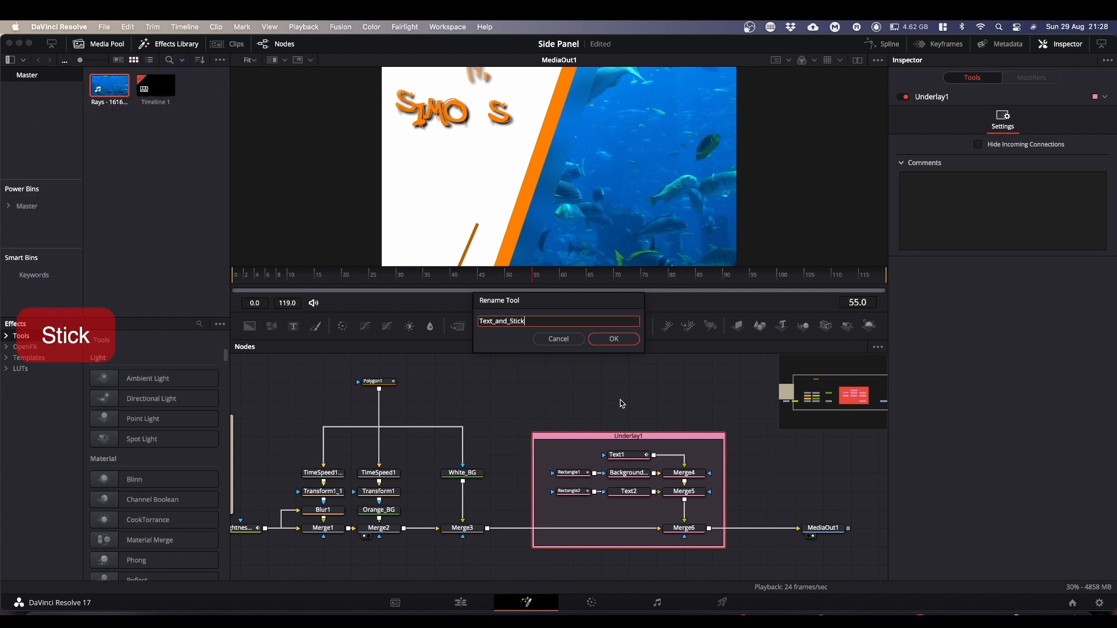
key("Return")
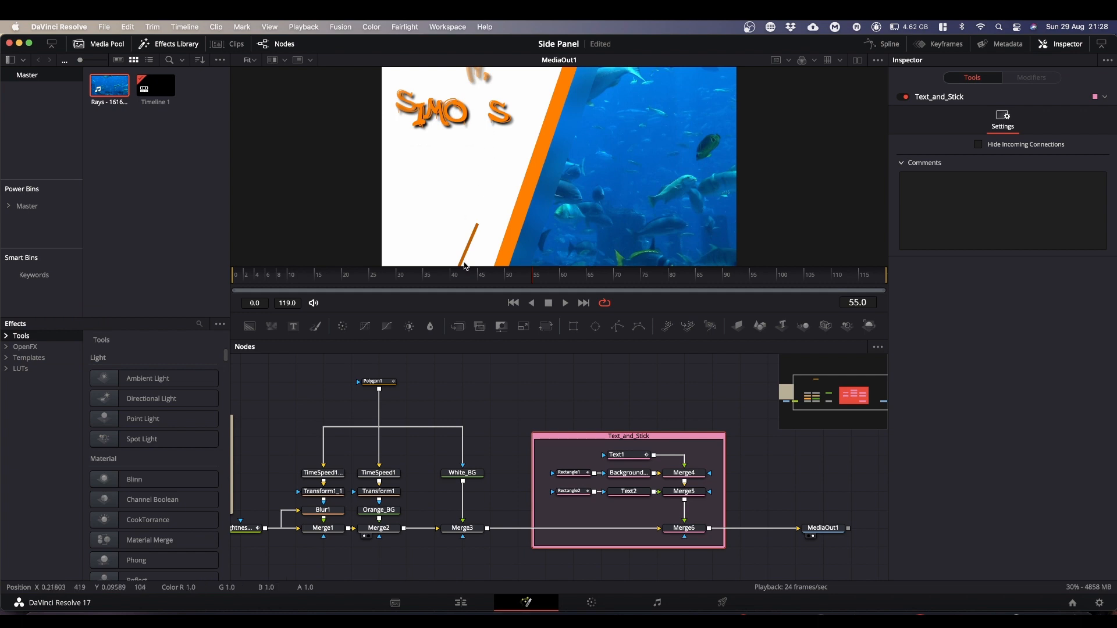
key("super+s")
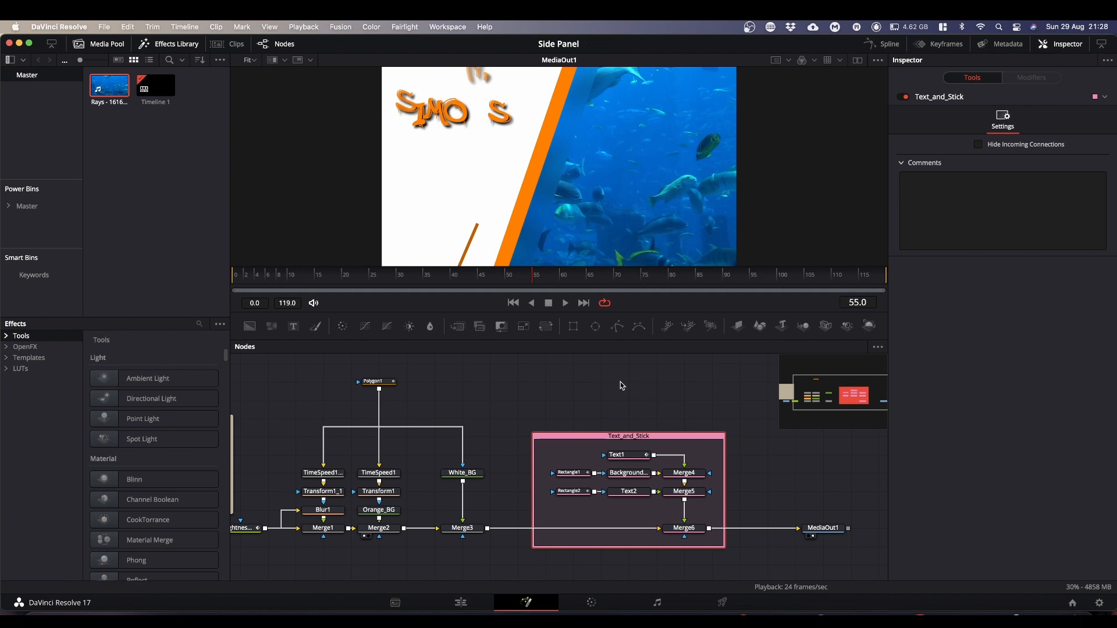
- Select the Text_and_Stick underlay together with all the nodes it contains, clearing the selection once in between
left_click(628, 436)
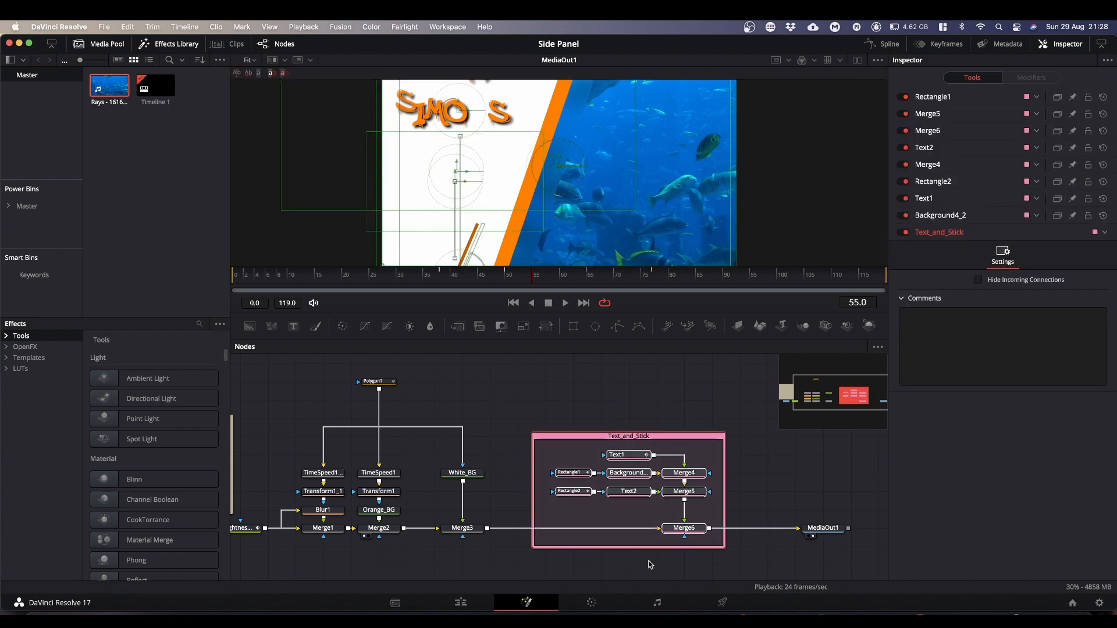
left_click(613, 384)
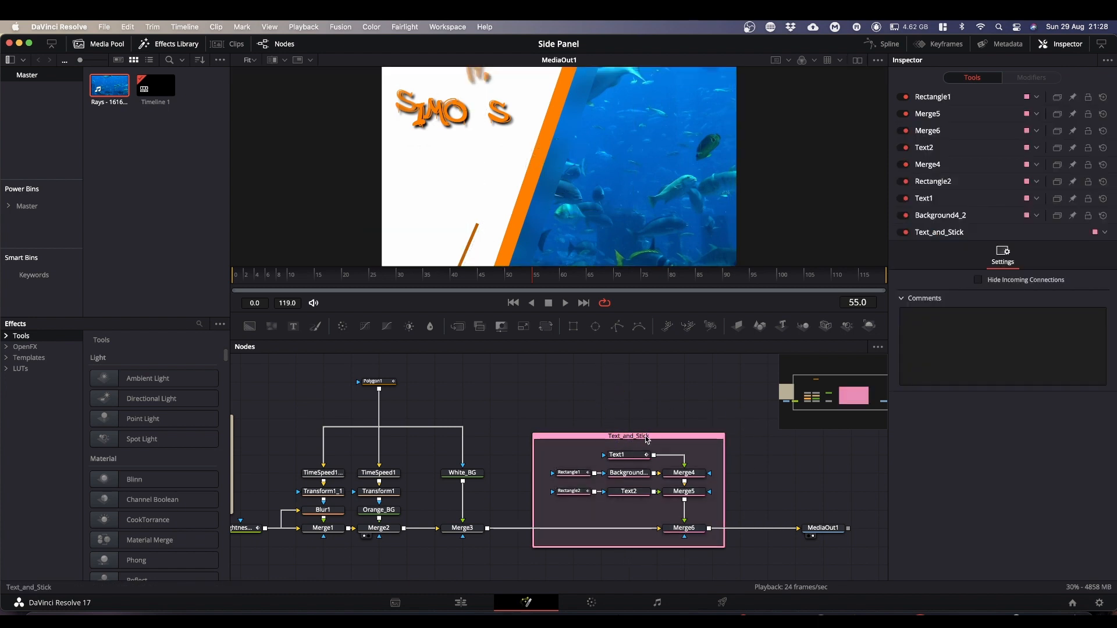
mouse_move(638, 435)
left_mouse_down()
mouse_move(635, 379)
mouse_move(637, 463)
mouse_move(636, 436)
left_mouse_up()
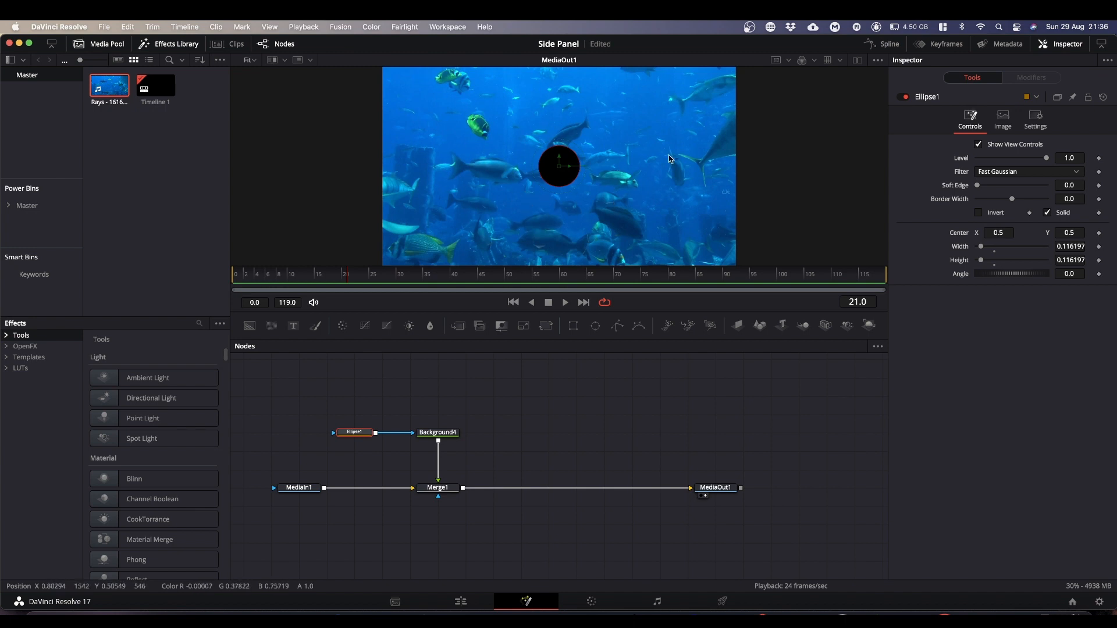
- Keyframe the Ellipse1 center at about X 0.234, Y 0.275 on frame 0 and about X 0.318, Y 0.437 on frame 10
key("Home")
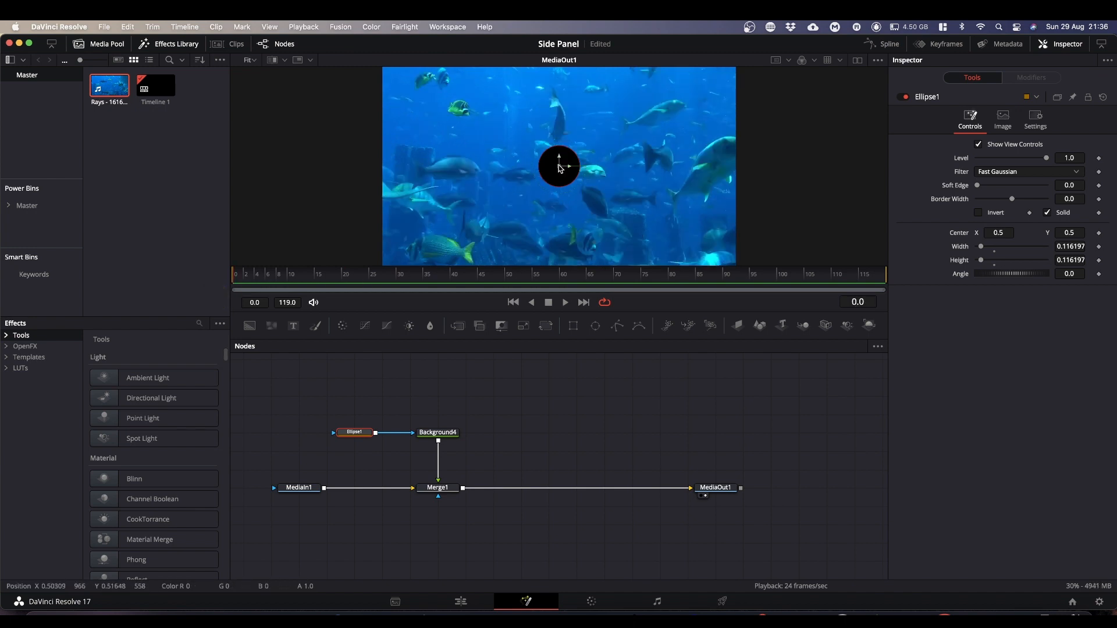
left_click_drag(559, 168, 466, 213)
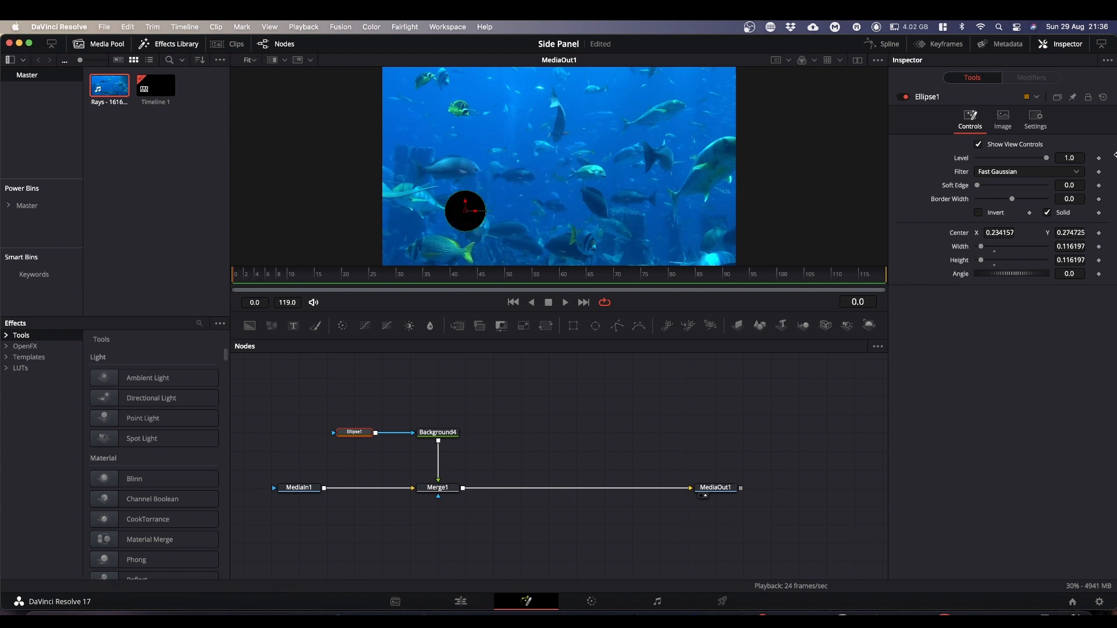
left_click(1098, 233)
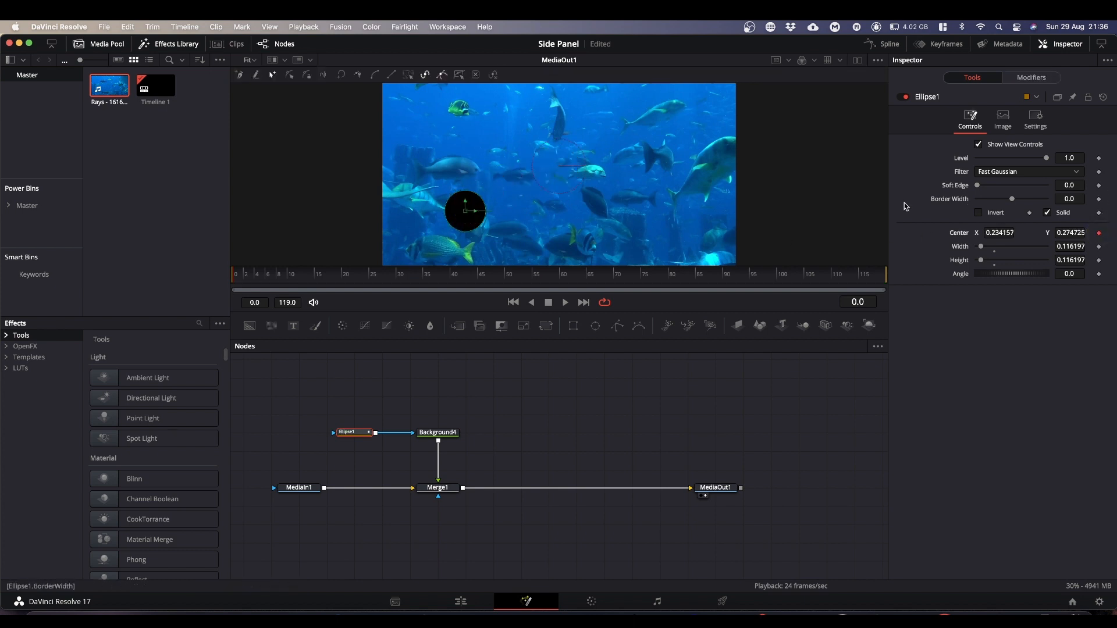
left_click(289, 280)
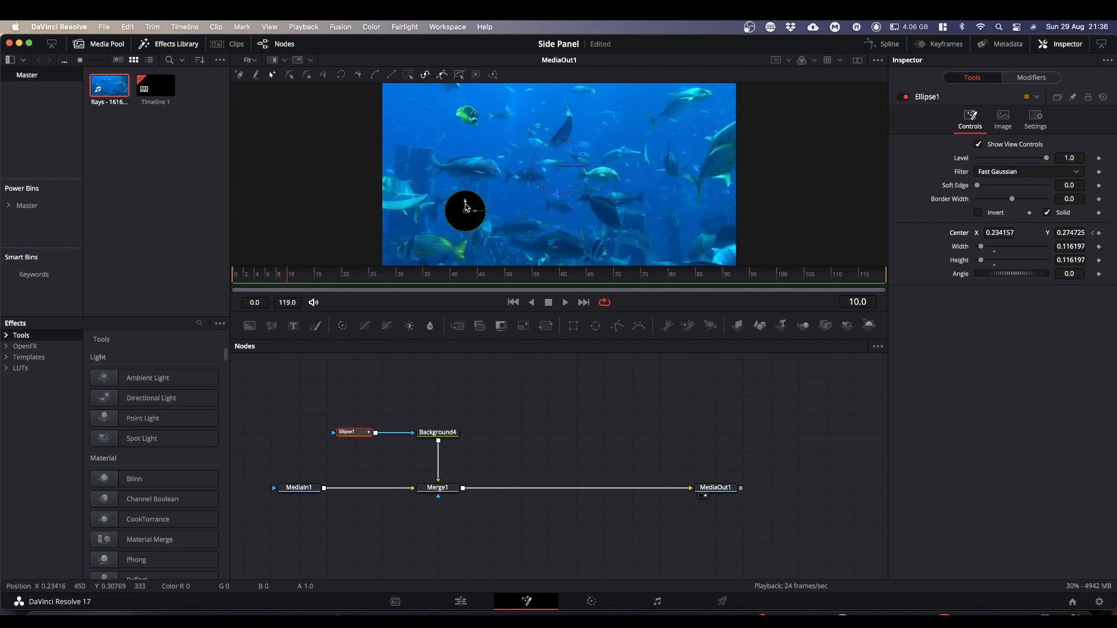
left_click_drag(467, 214, 496, 181)
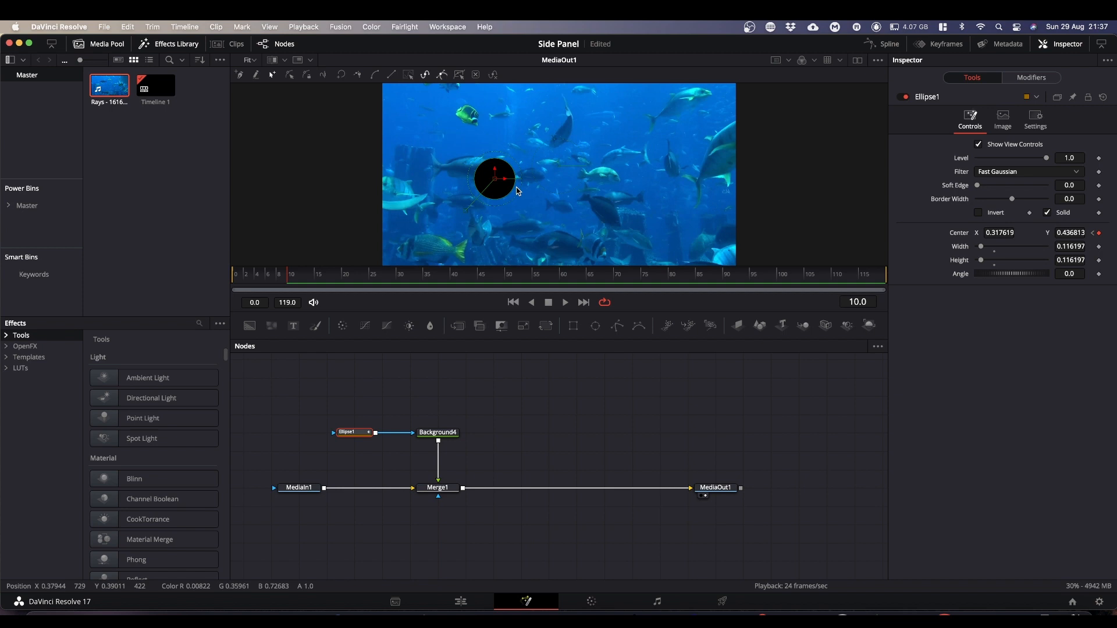
- Nudge the Ellipse1 center pixel by pixel rightwards and back left at frame 10, finishing at about X 0.322
key("Right")
key("Right")
key("Right")
key("Right")
key("Right")
key("Right")
key("Right")
key("Right")
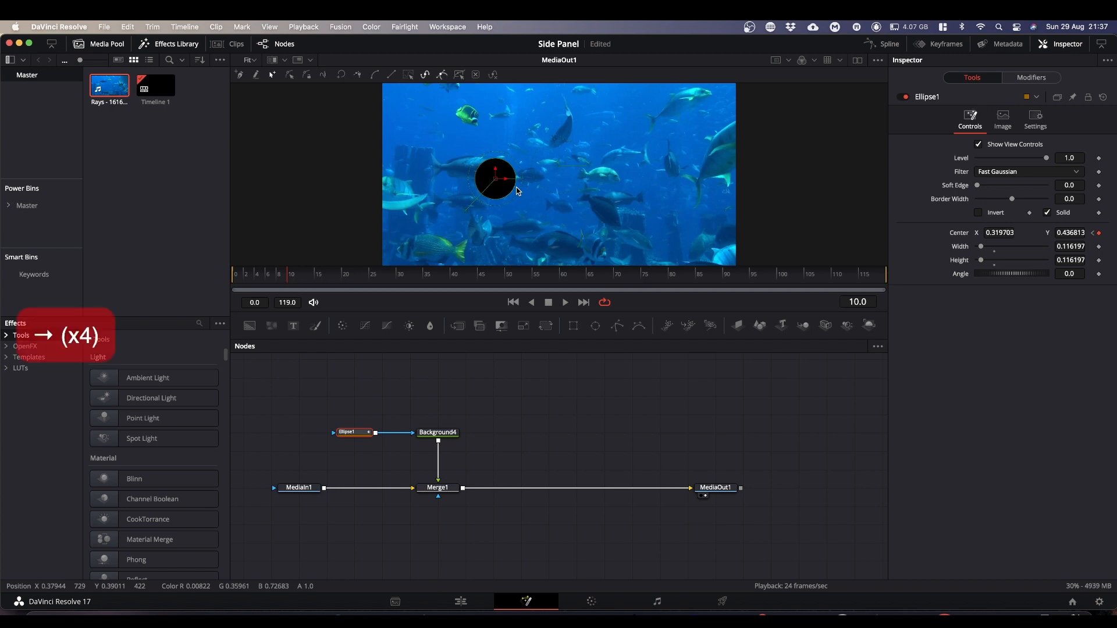
key("Right")
key("Right")
key("Right")
key("Right")
key("Right")
key("Right")
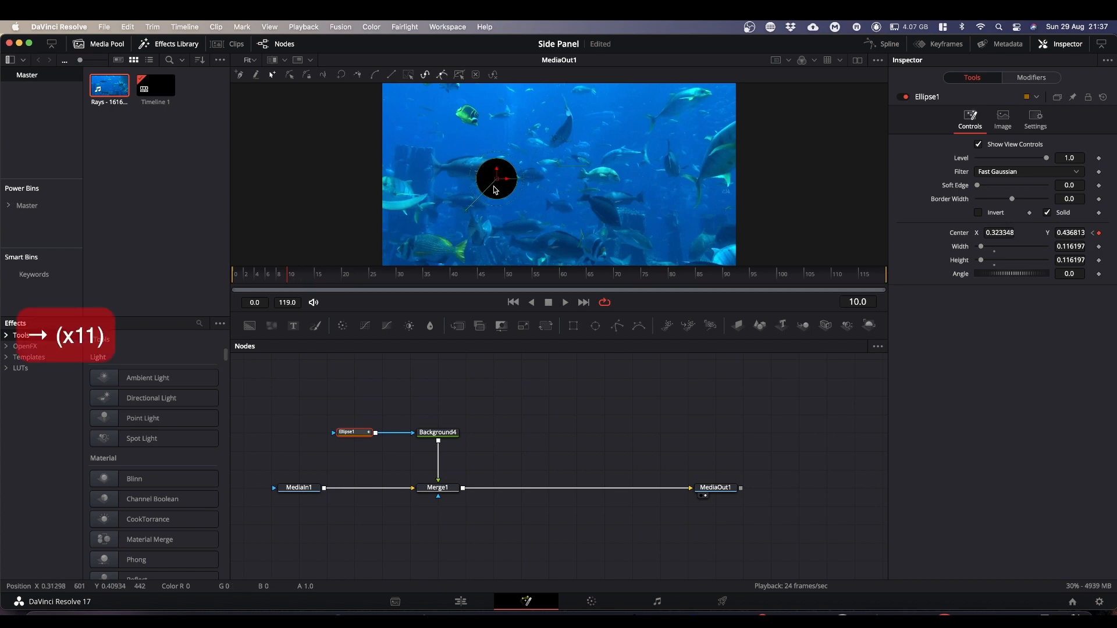
key("Right")
key("Right")
key("Right")
key("Right")
key("Right")
key("Right")
key("Right")
key("Right")
key("Right")
key("Right")
key("Right")
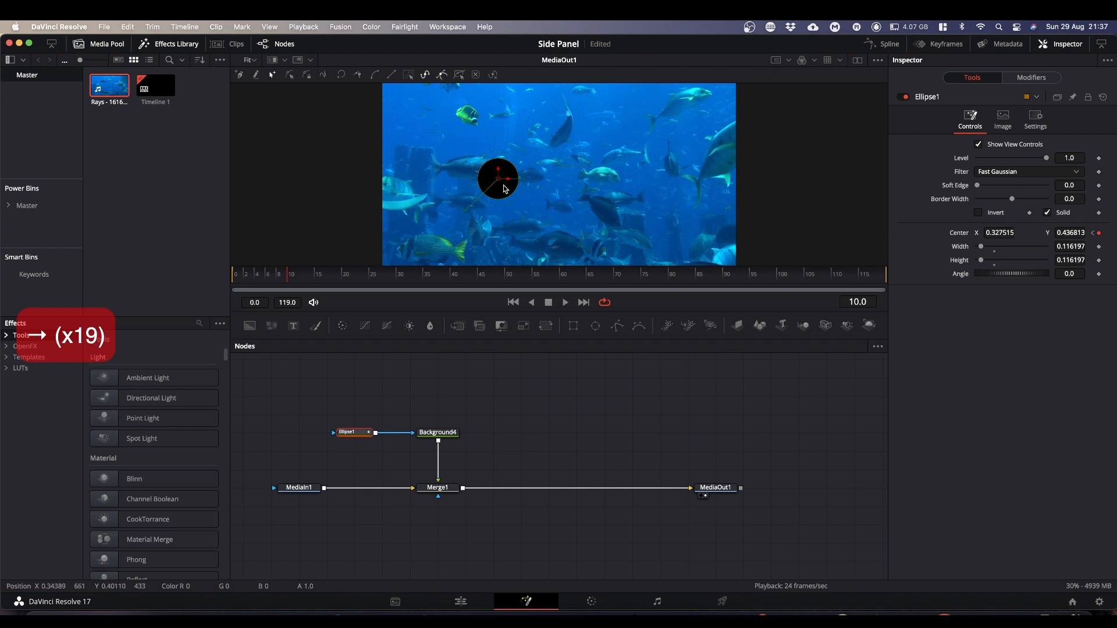
key("Left")
key("Left")
key("Left")
key("Left")
key("Left")
key("Left")
key("Left")
key("Left")
key("Left")
key("Left")
key("Left")
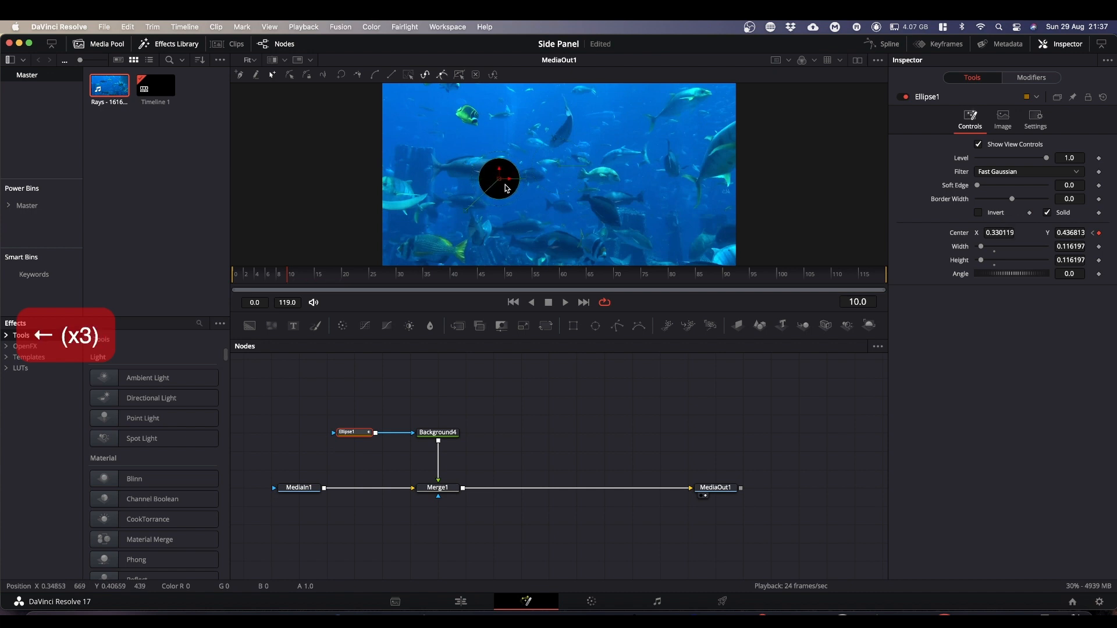
key("Left")
key("Left")
key("Left")
key("Left")
key("Left")
key("Left")
key("Left")
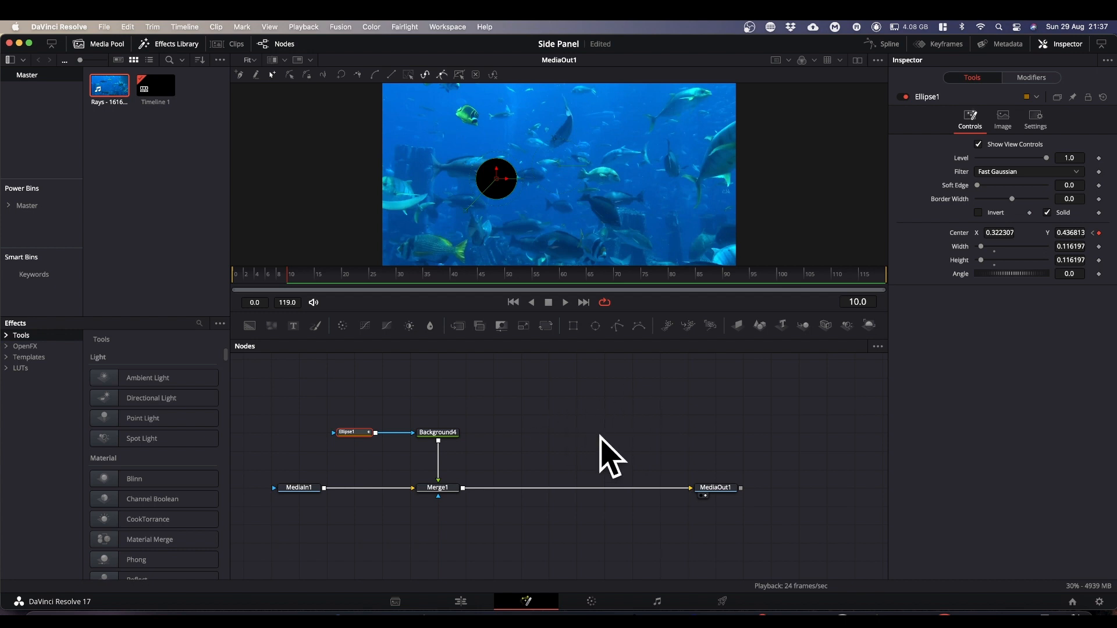
- Advance to frame 15 and move the Ellipse1 center to about X 0.584, Y 0.569
key("Right")
key("Right")
key("Right")
key("Right")
key("Right")
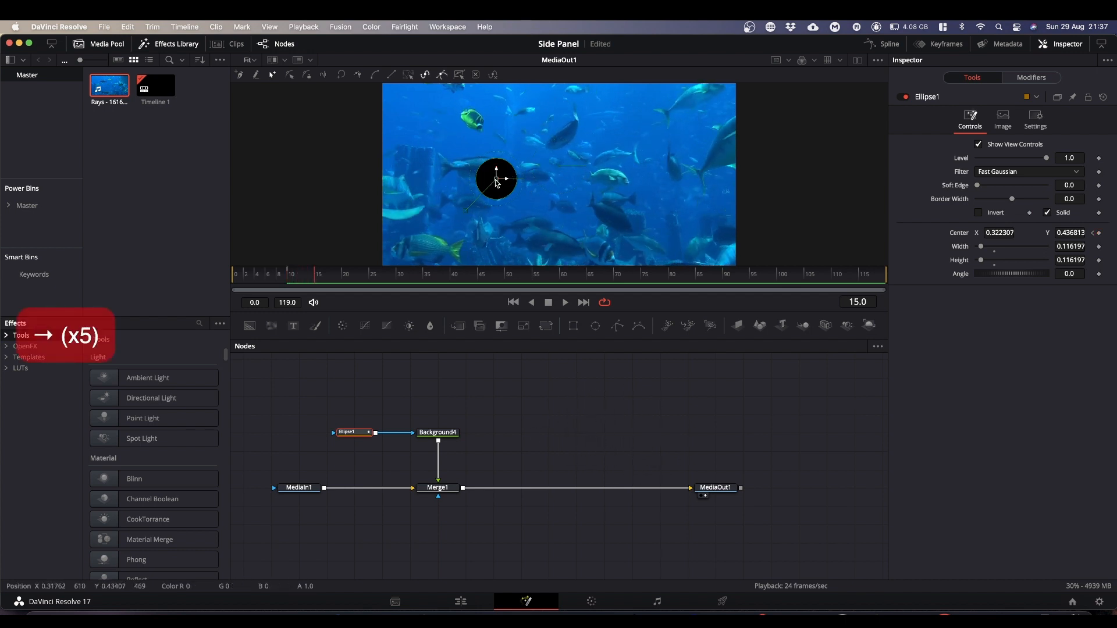
left_click_drag(498, 178, 589, 154)
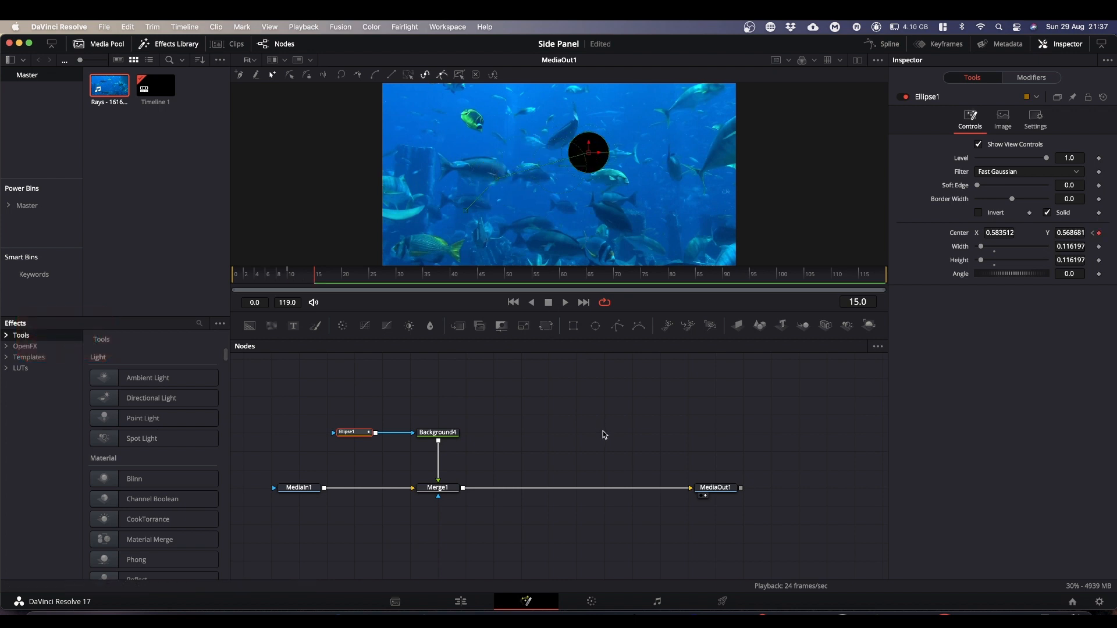
- Nudge the ellipse slightly at frame 15, and keyframe its center at about X 0.772, Y 0.297 on frame 20
key("Left")
key("Left")
key("Left")
key("Right")
key("Right")
key("Right")
key("Right")
key("Right")
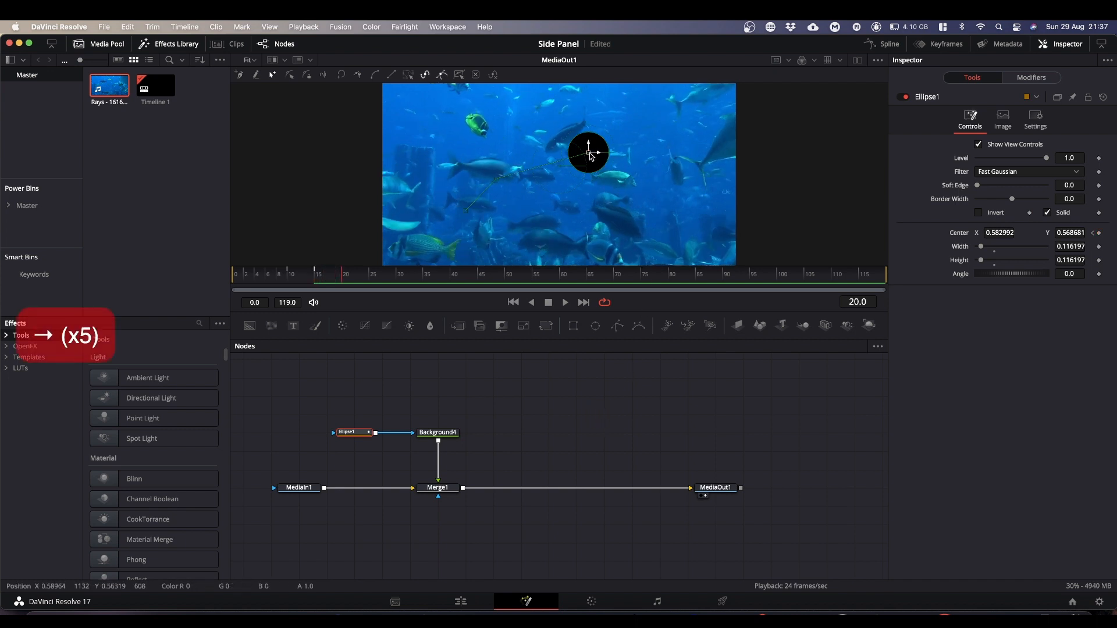
left_click_drag(588, 154, 655, 206)
left_click(614, 394)
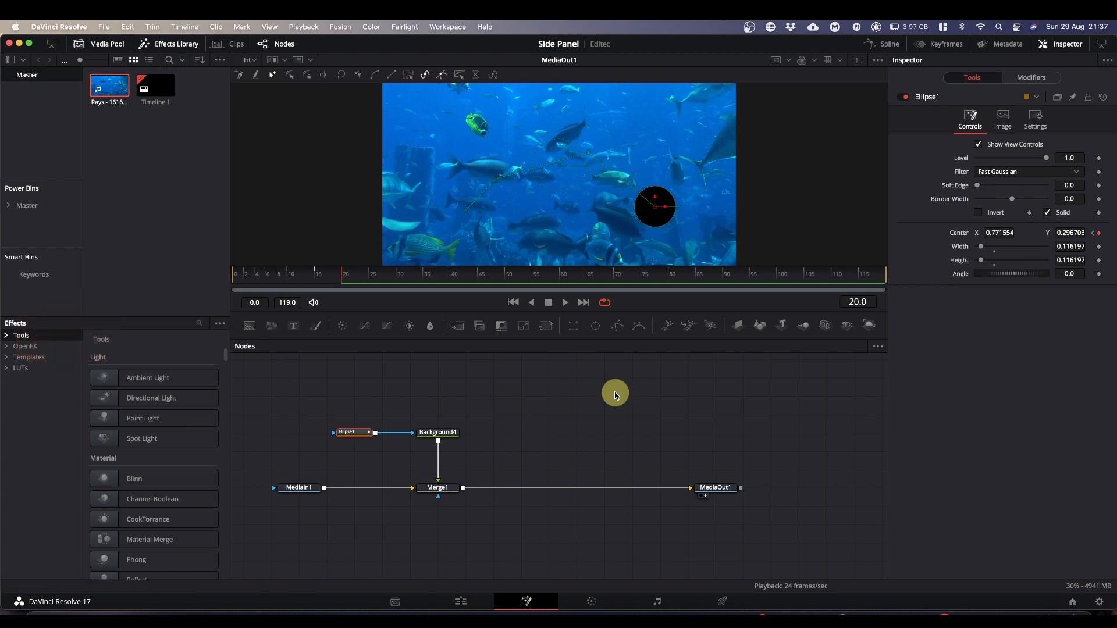
- Step back and forth through the frames to frame 25 and move the Ellipse1 center to about X 0.473, Y 0.201
key("Left")
key("Left")
key("Right")
key("Right")
key("Right")
key("Right")
key("Right")
key("Right")
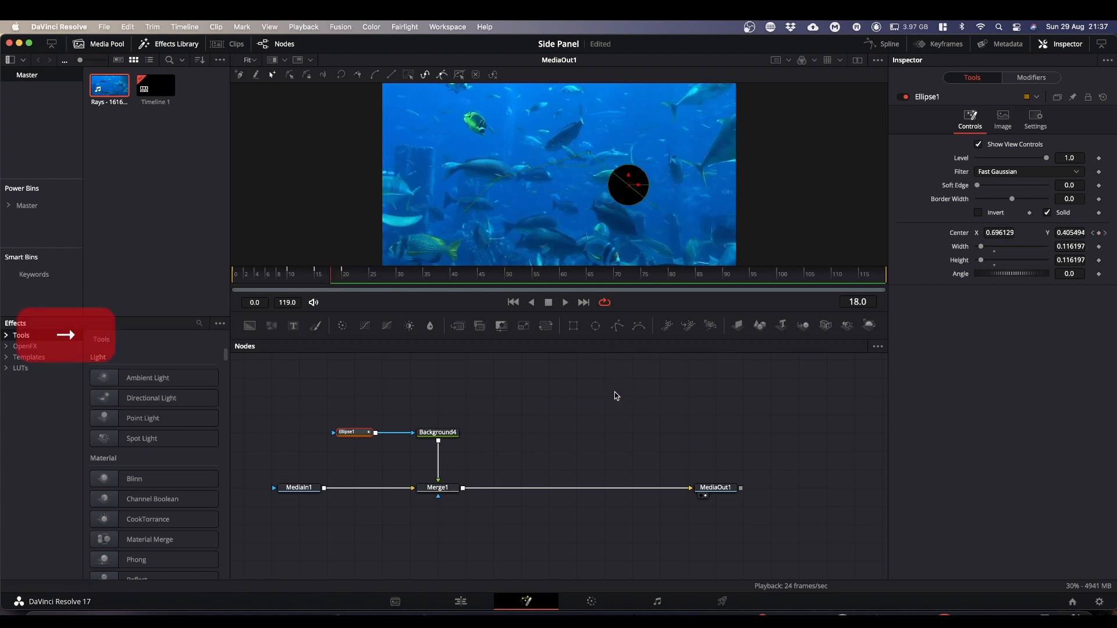
key("Right")
key("Right")
key("Right")
key("Left")
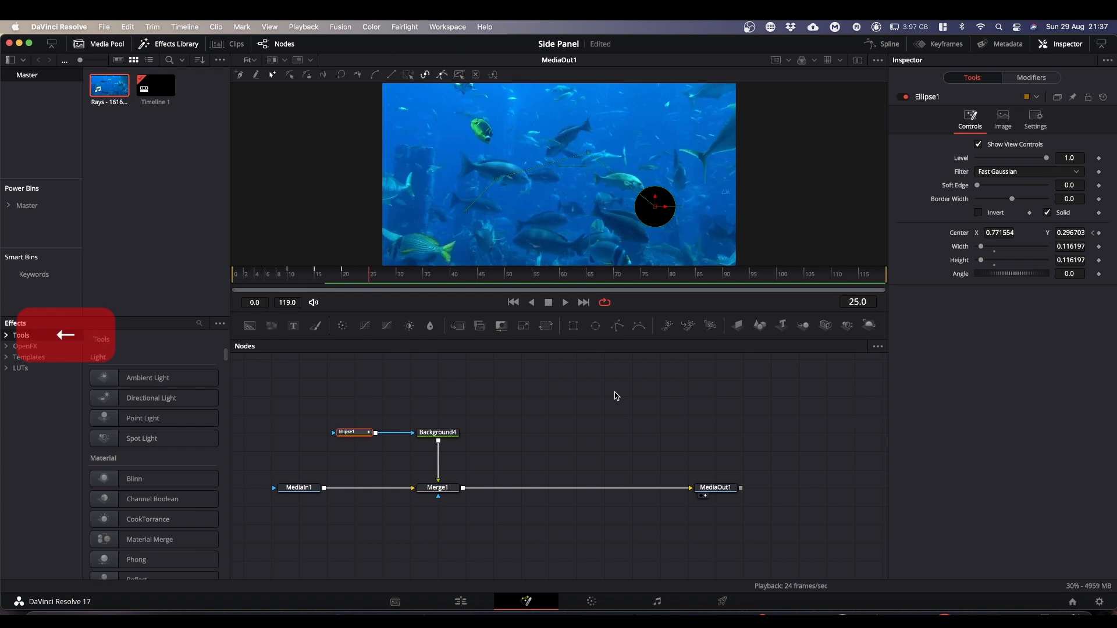
left_click_drag(655, 209, 551, 227)
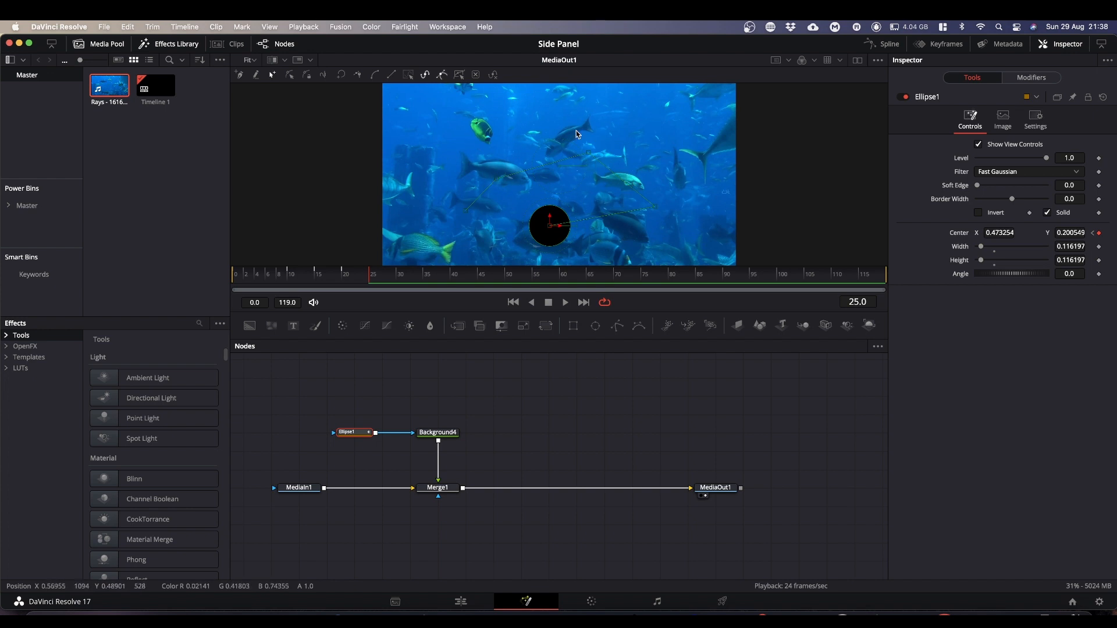
- Select the second point of the ellipse's motion path and nudge it left, and partway back right, while staying on frame 25
left_click(498, 182)
key("Left")
key("Left")
key("Left")
key("Left")
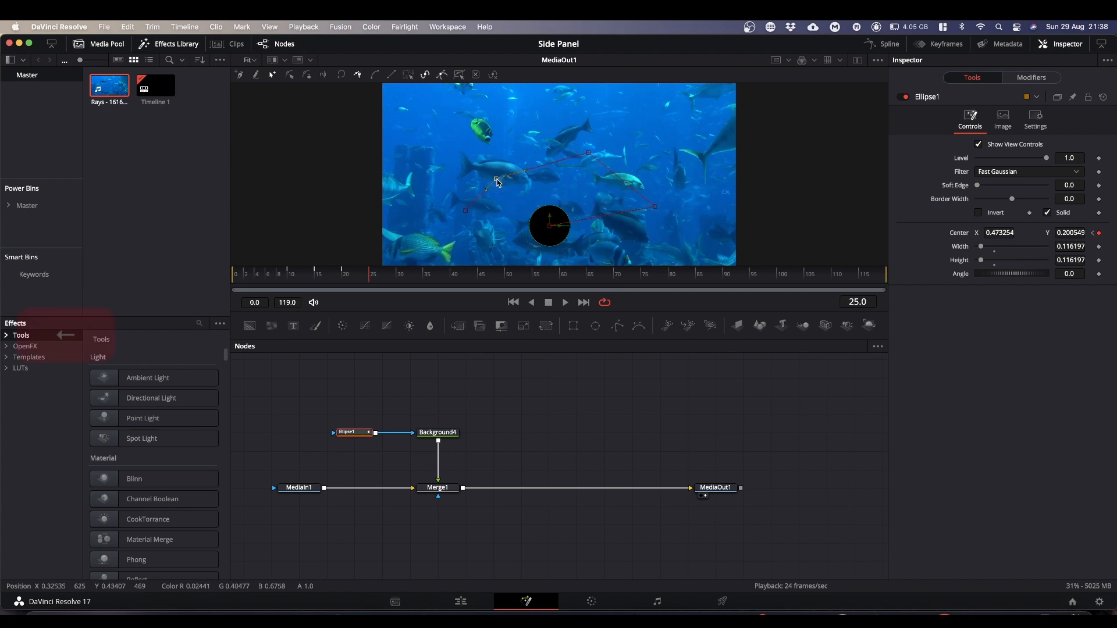
key("Left")
key("Left")
key("Left")
key("Left")
key("Left")
key("Left")
key("Left")
key("Left")
key("Left")
key("Left")
key("Left")
key("Left")
key("Left")
key("Left")
key("Left")
key("Left")
key("Left")
key("Left")
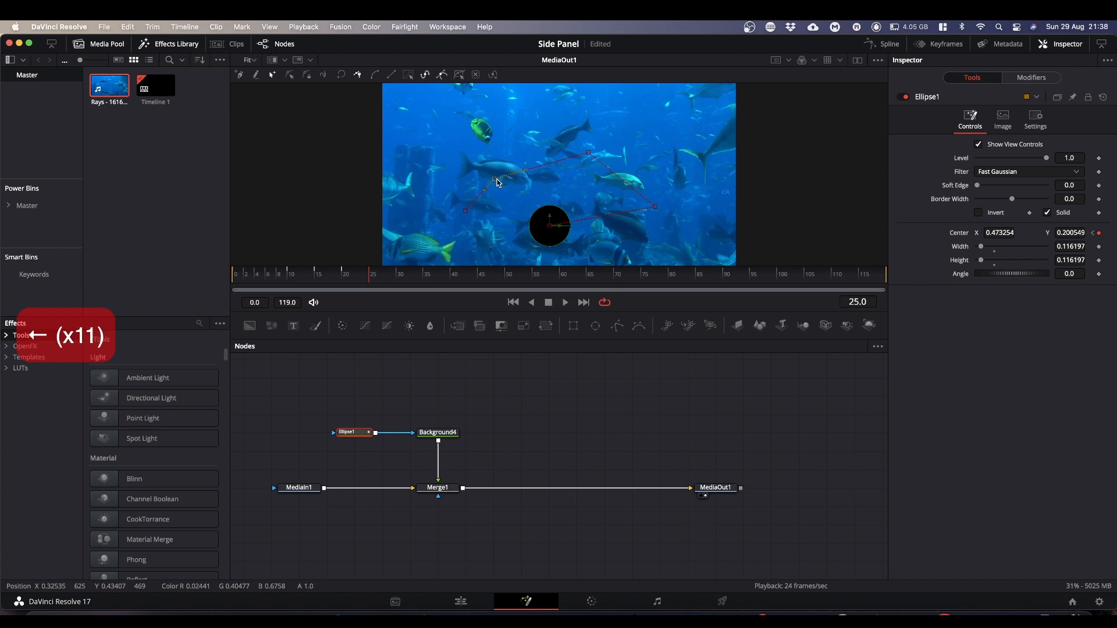
key("Left")
key("Left")
key("Left")
key("Left")
key("Left")
key("Left")
key("Left")
key("Left")
key("Left")
key("Left")
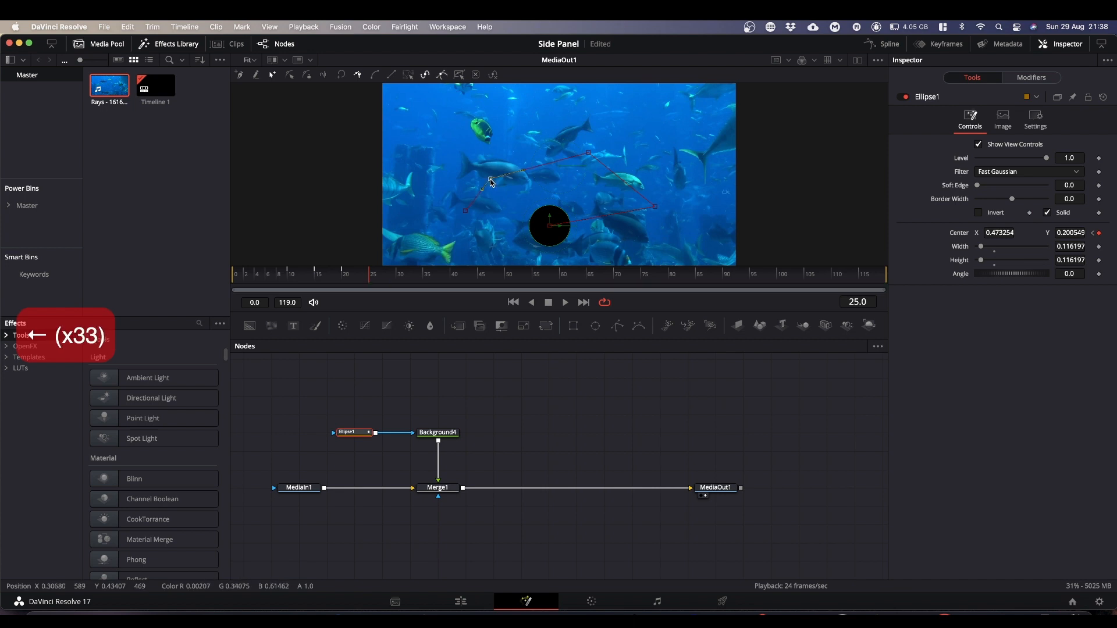
key("Right")
key("Right")
key("Right")
key("Right")
key("Right")
key("Right")
key("Right")
key("Right")
key("Right")
key("Right")
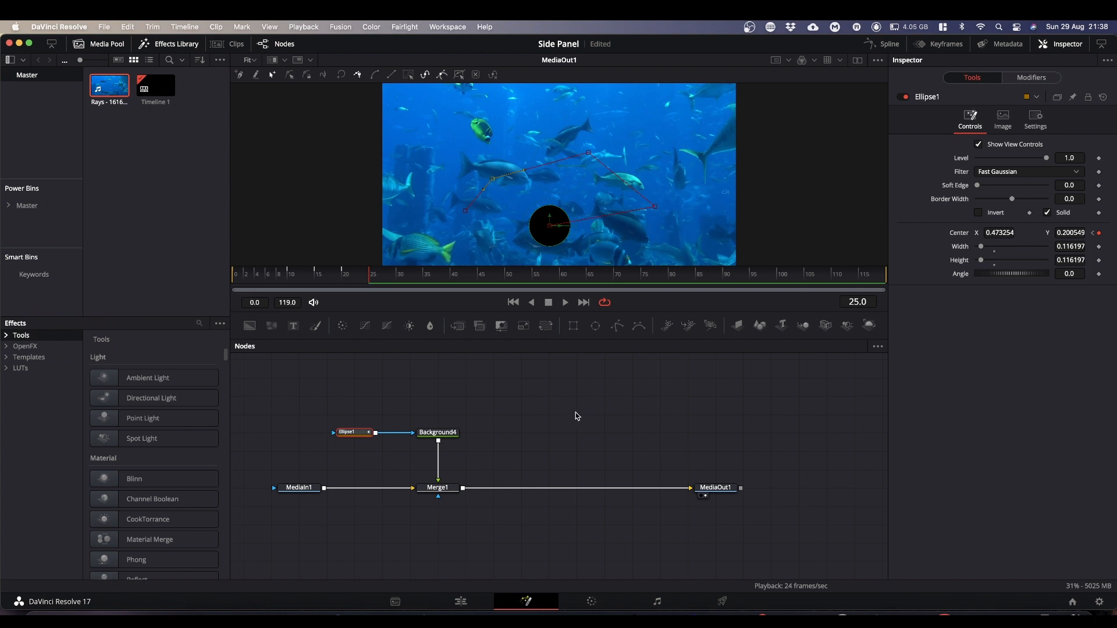
- Advance to frame 30 and move the Ellipse1 center to about X 0.132, Y 0.140
key("Right")
key("Right")
key("Right")
key("Right")
key("Right")
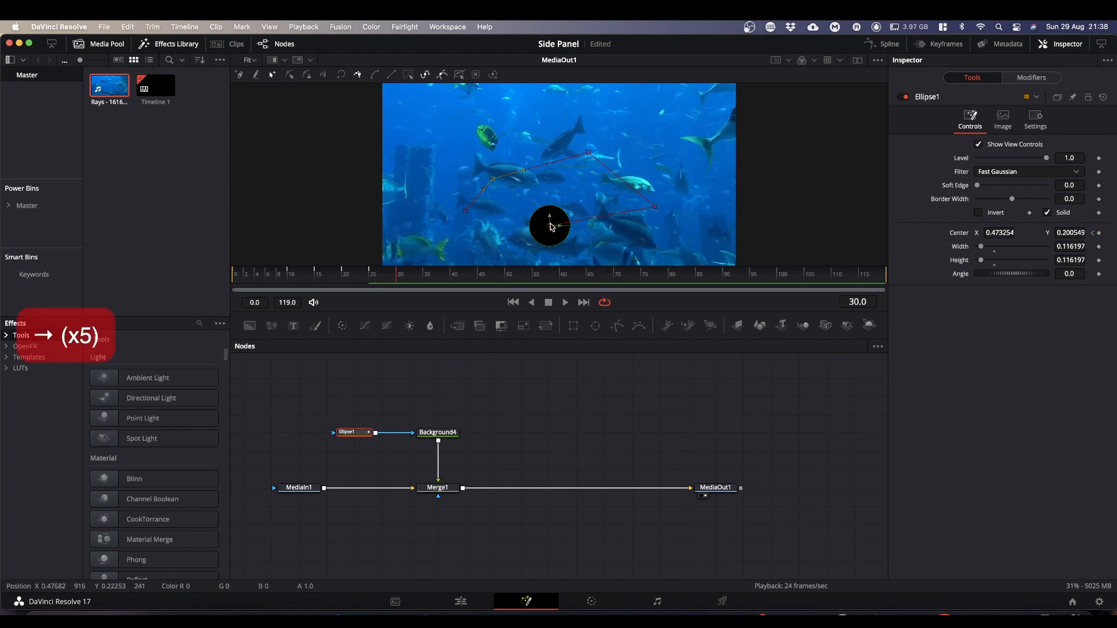
left_click_drag(551, 228, 434, 246)
- Advance to frame 35 and raise the Ellipse1 center to about X 0.135, Y 0.527
key("Right")
key("Right")
key("Right")
key("Right")
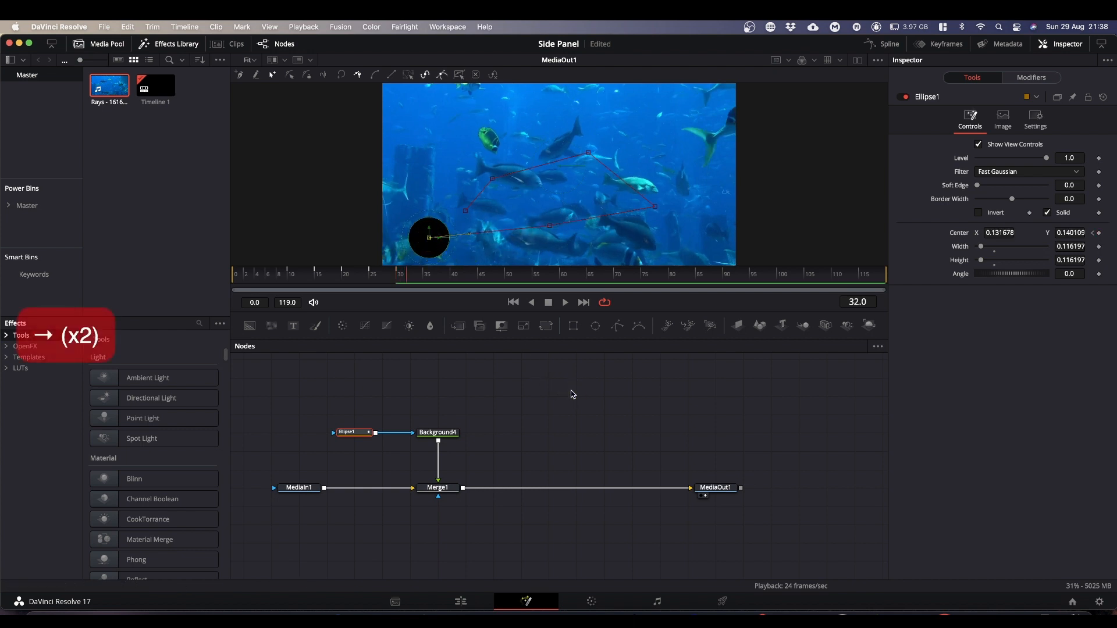
key("Right")
key("Right")
key("Left")
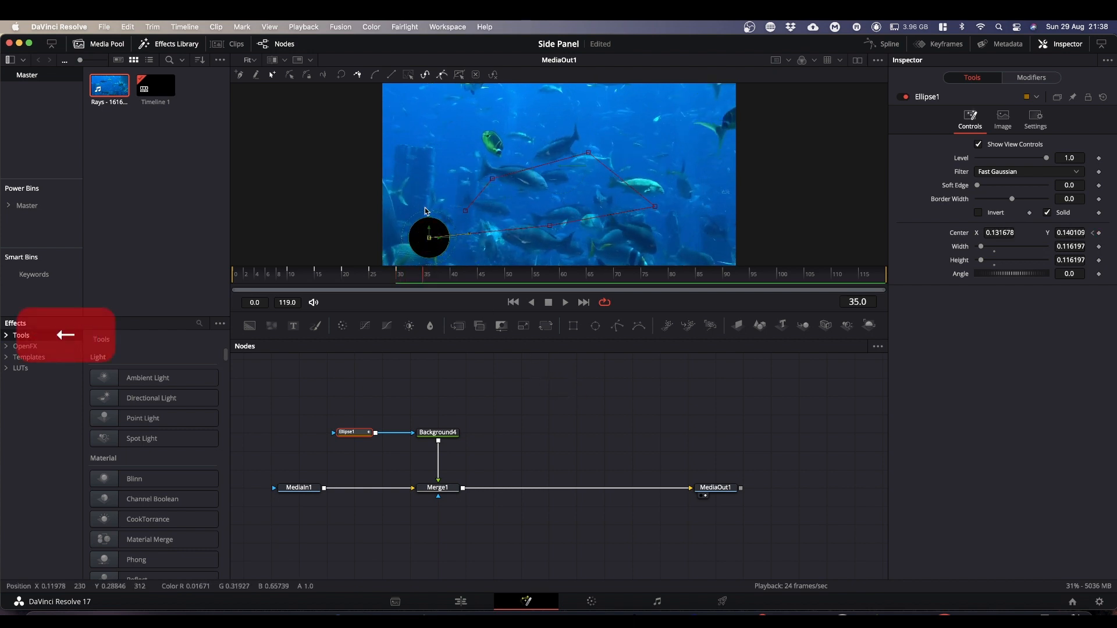
left_click_drag(431, 240, 432, 164)
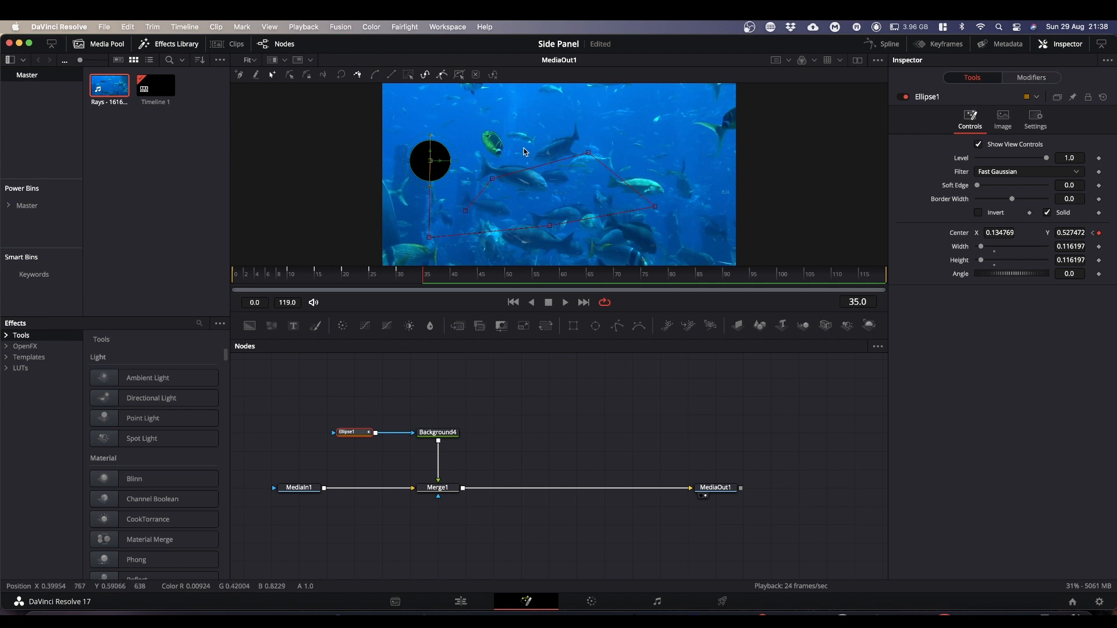
- Advance to frame 40 and move the ellipse up and to the right, to just above the green fish in the picture
key("Right")
key("Right")
key("Right")
key("Right")
key("Right")
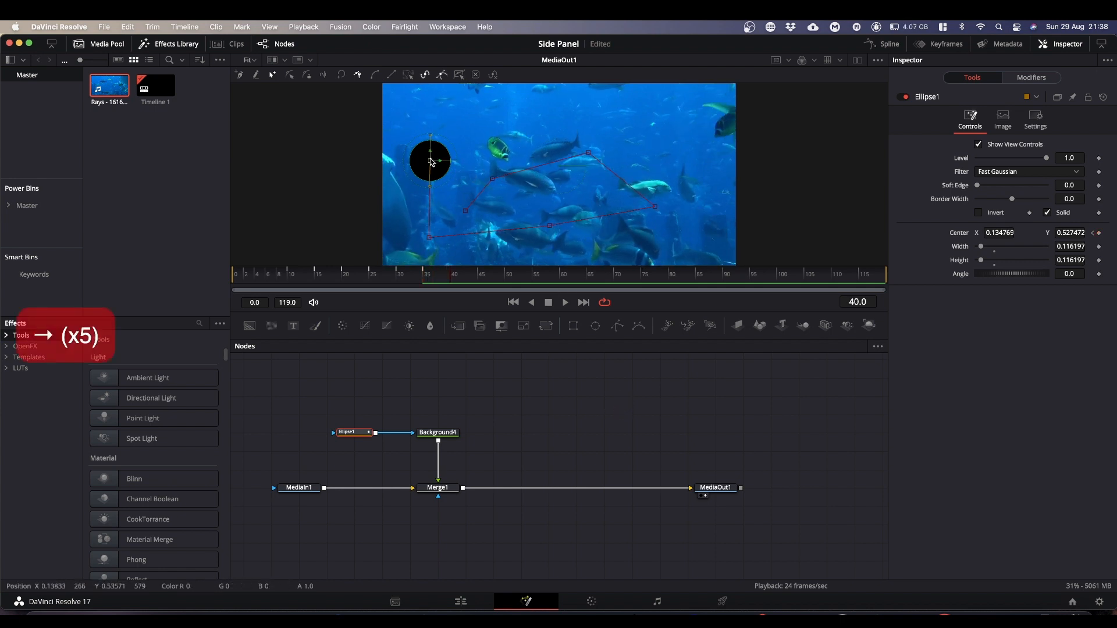
left_click_drag(430, 161, 524, 120)
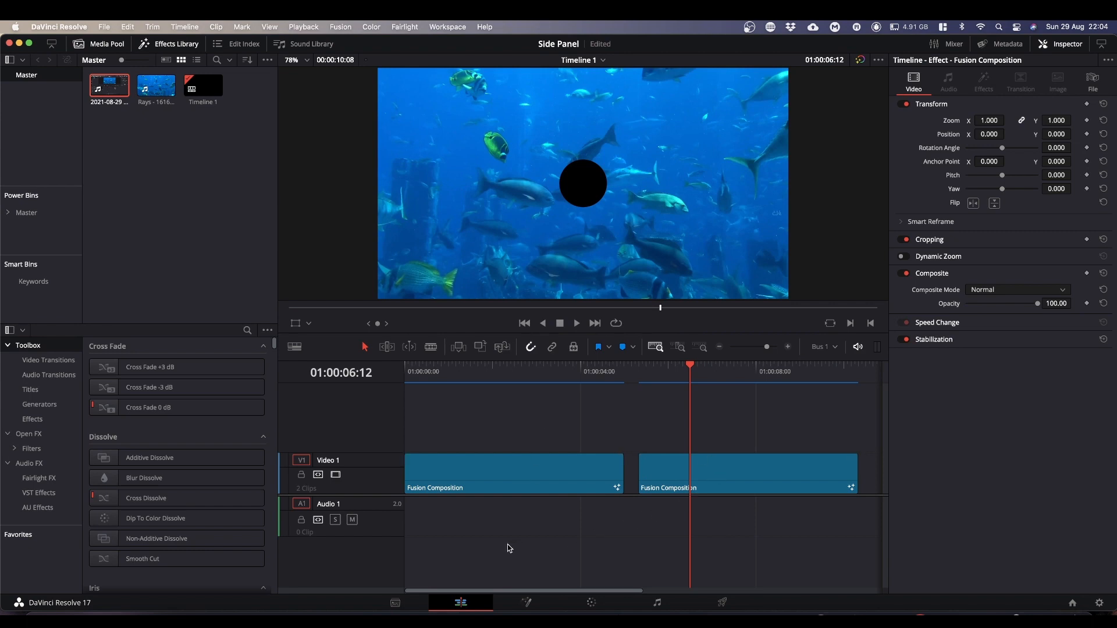
- Delete both Fusion Composition clips from Timeline 1 and open the Fusion page with the timeline empty
left_click_drag(531, 592, 638, 591)
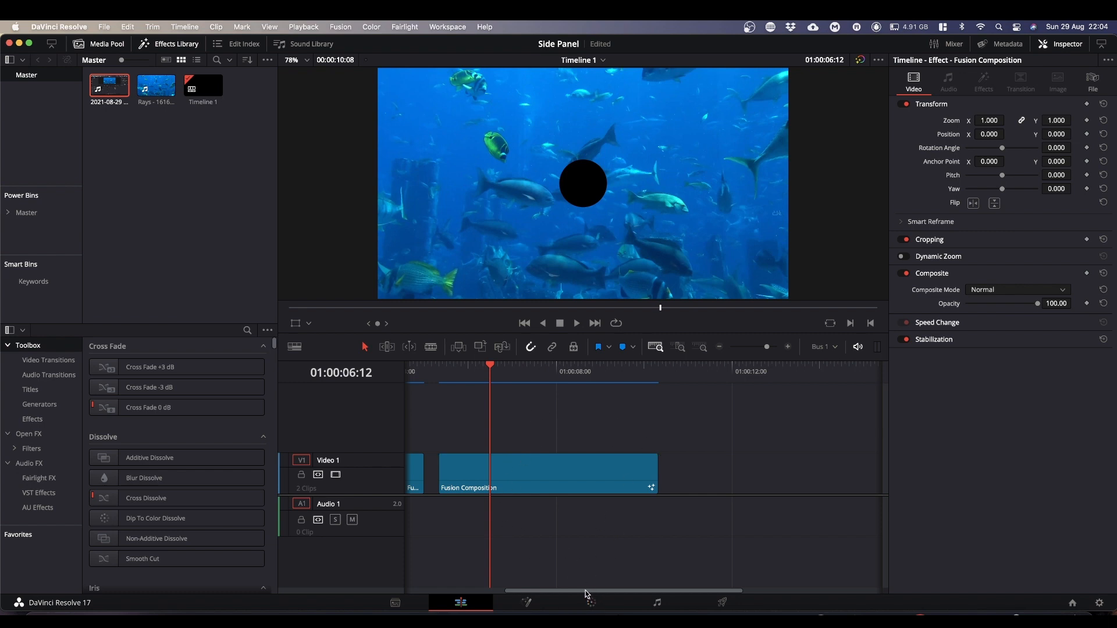
left_click_drag(586, 593, 481, 593)
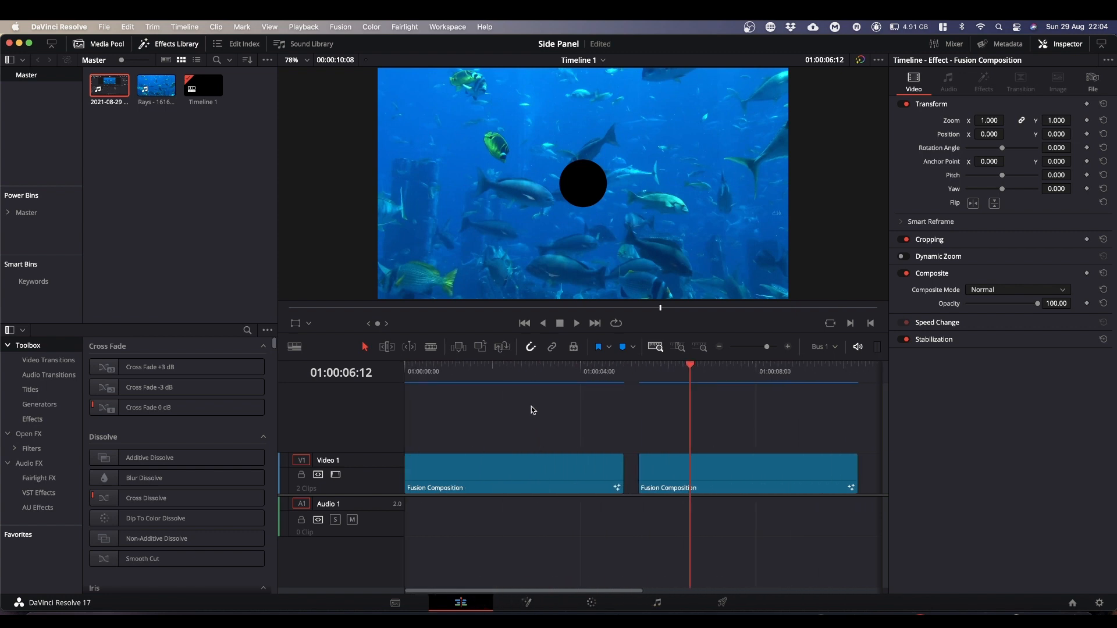
left_click_drag(531, 410, 719, 522)
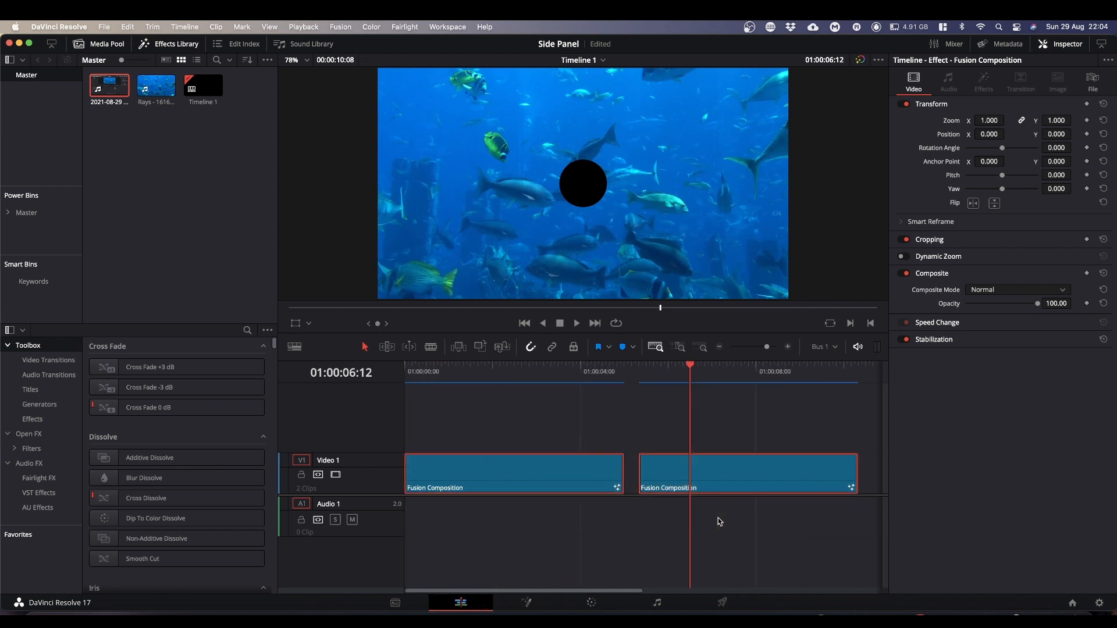
key("BackSpace")
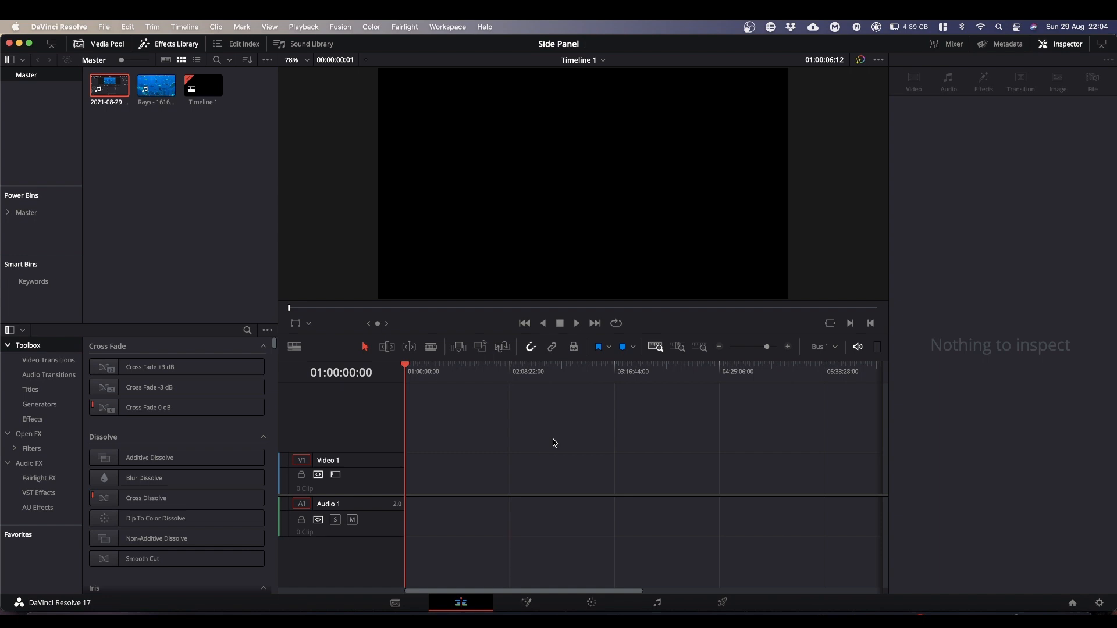
left_click(526, 602)
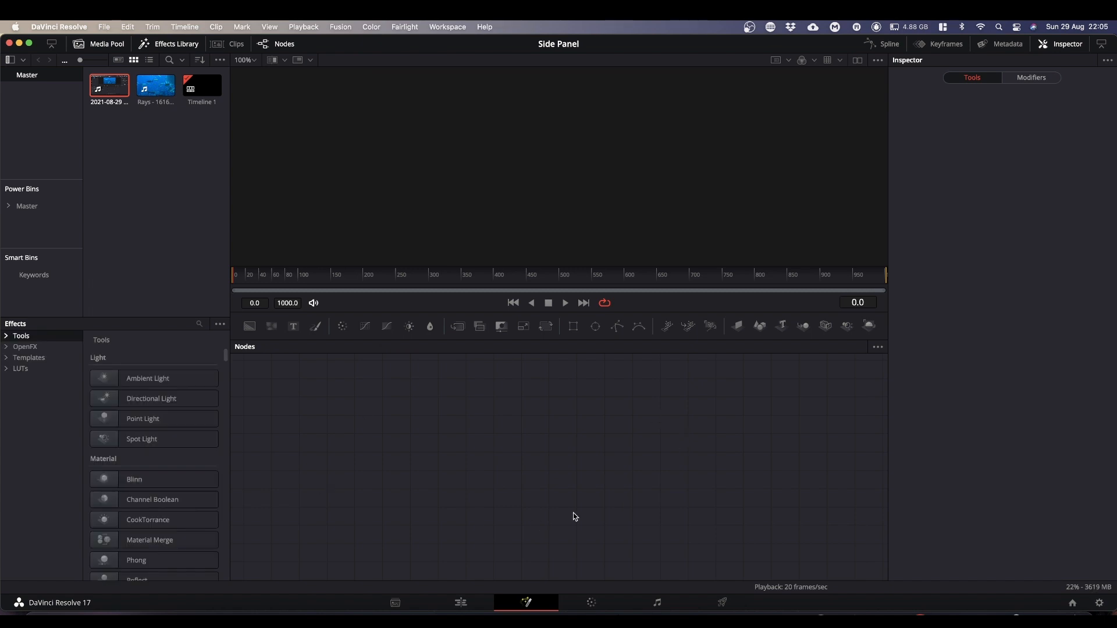
- Add a Text+ node to the empty node area, and delete the resulting Fusion Composition clip from Timeline 1 on the Edit page
left_click_drag(295, 327, 491, 488)
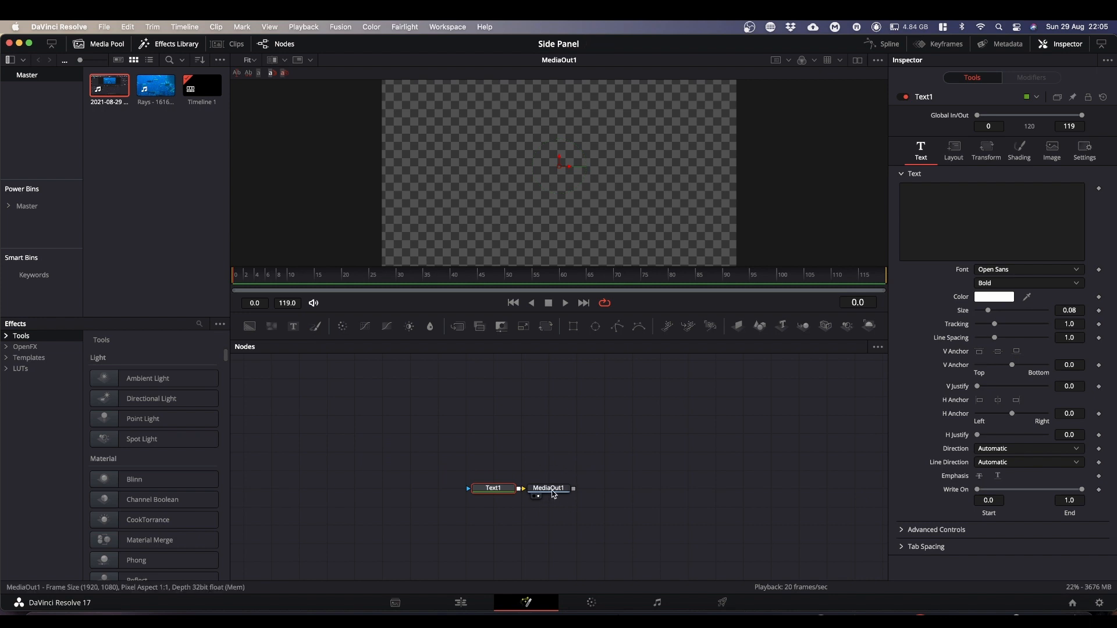
left_click(463, 604)
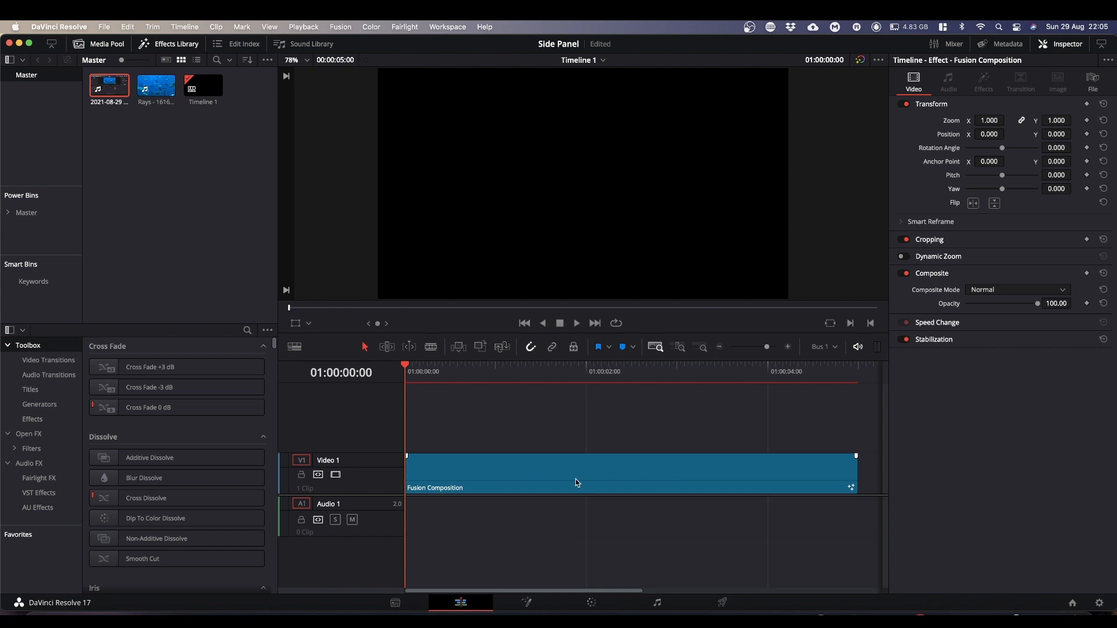
left_click(609, 479)
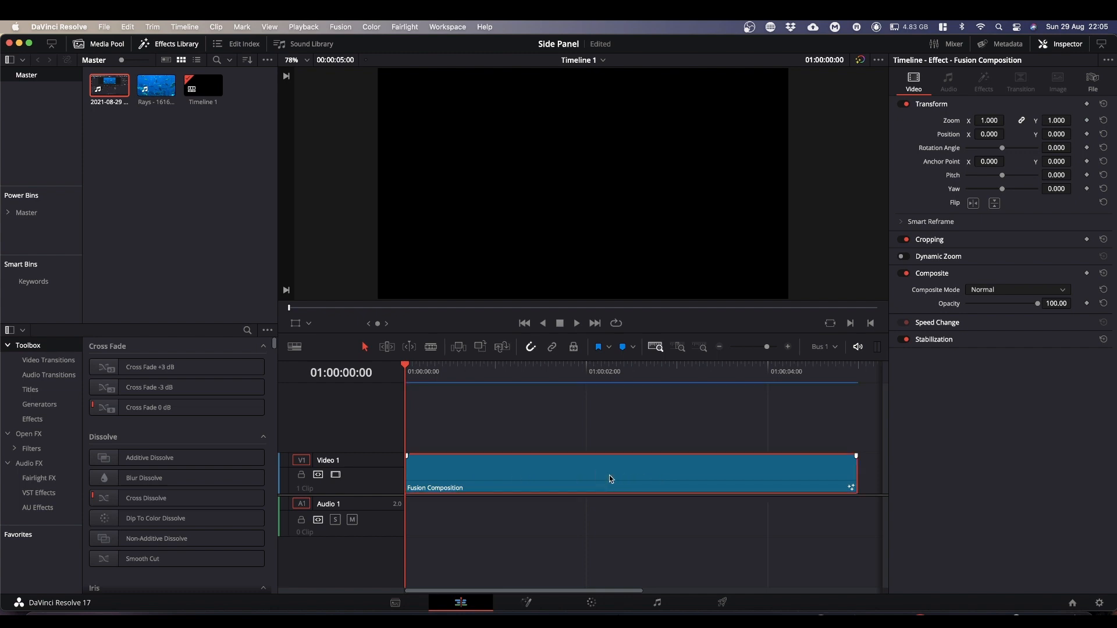
key("BackSpace")
- Create a new Fusion Composition clip named Fusion Composition 1 in the Master bin, with a 00:00:05:00 duration and 24 frame rate
left_click(152, 167)
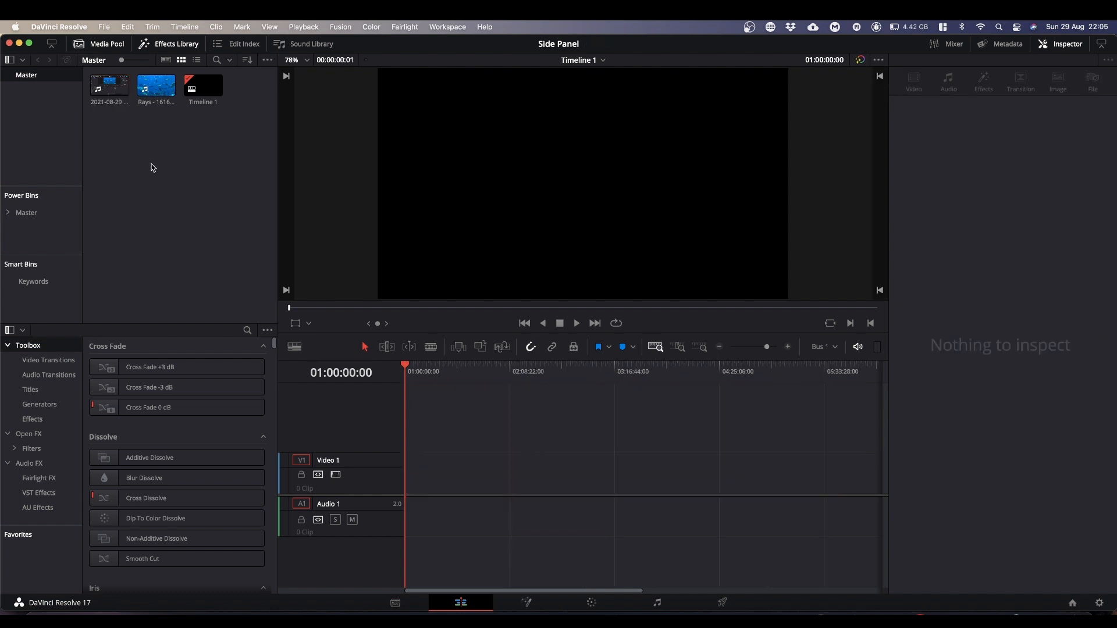
right_click(156, 156)
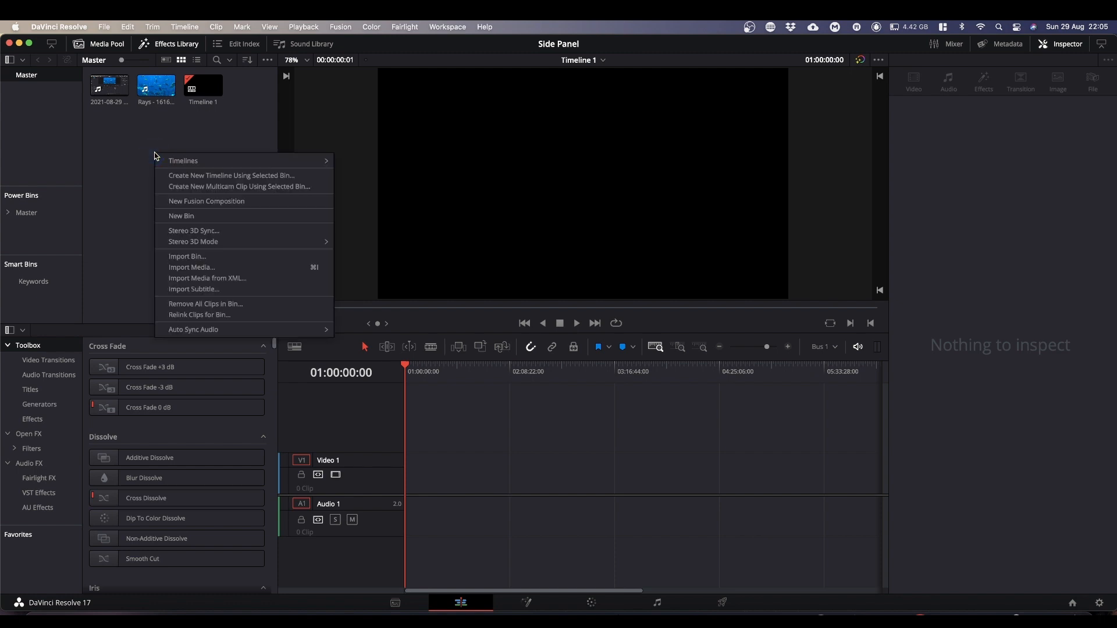
left_click(213, 201)
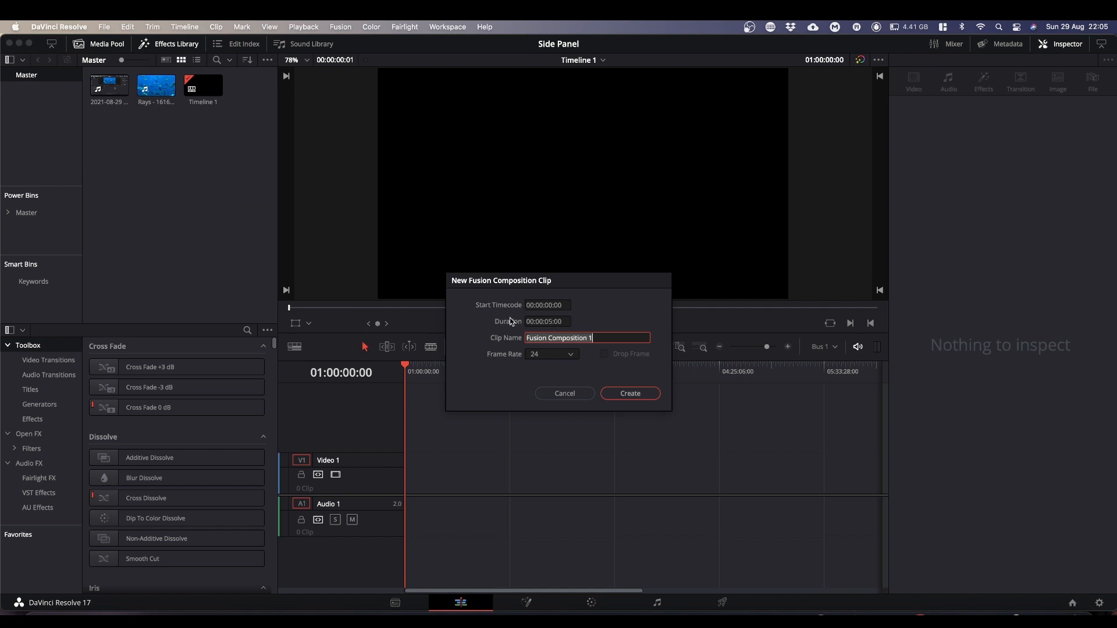
left_click(630, 394)
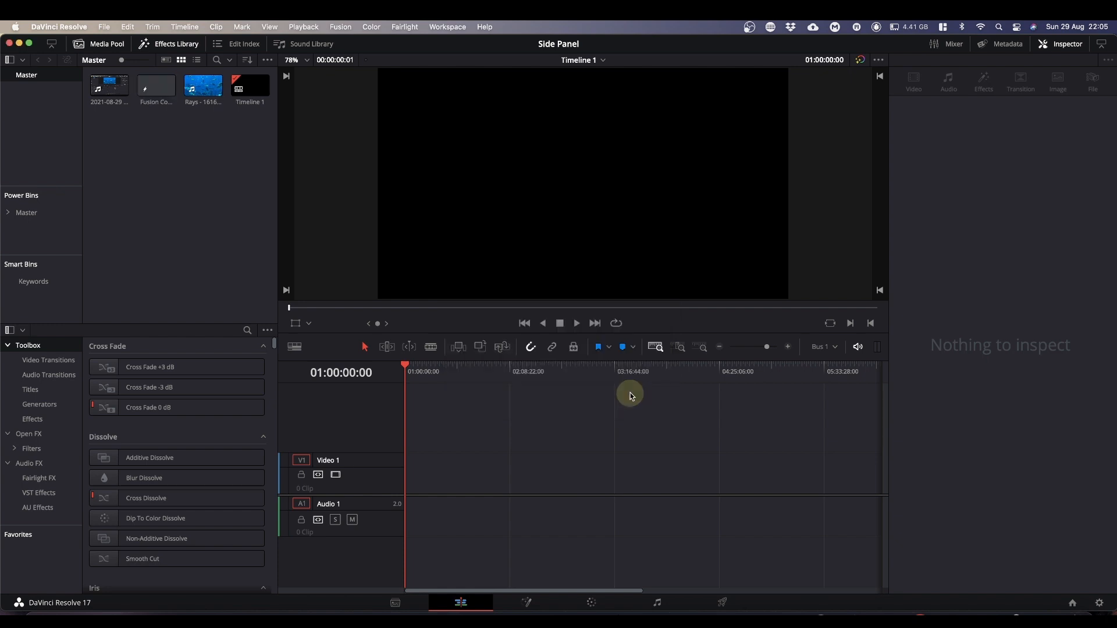
- Place the Fusion Composition 1 clip from the Master bin at the start of Video 1 and open it on the Fusion page
double_click(155, 89)
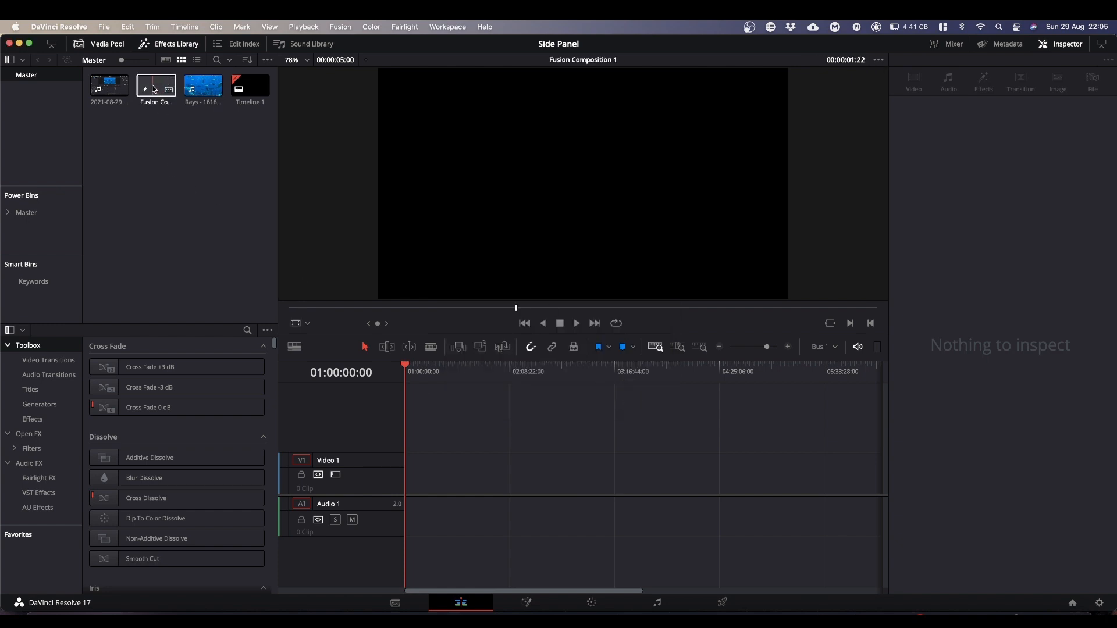
left_click_drag(154, 88, 411, 476)
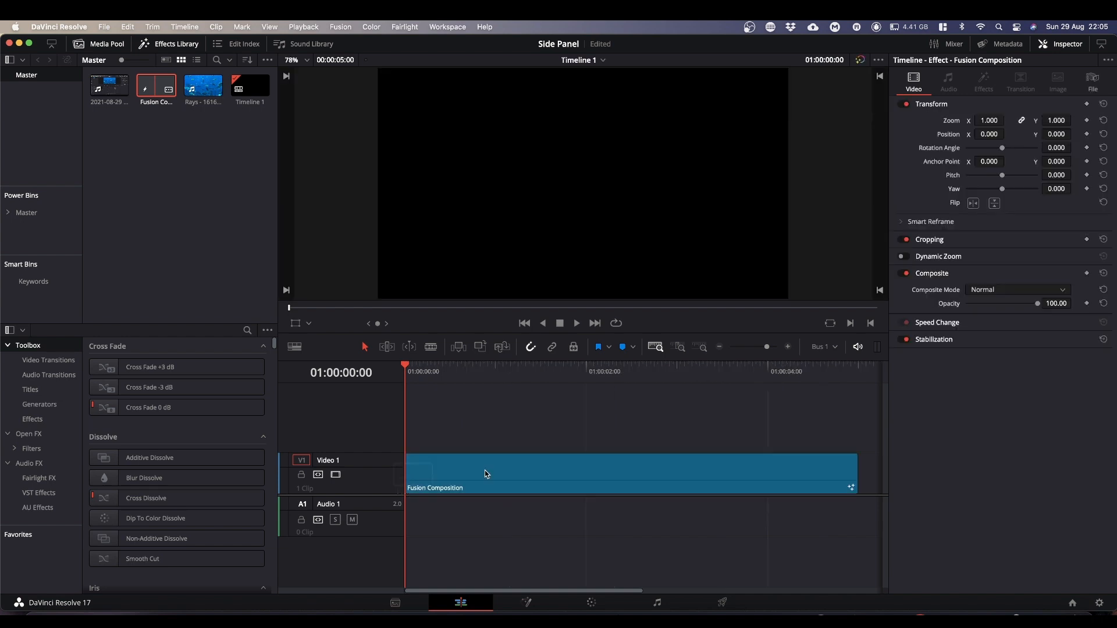
left_click(531, 603)
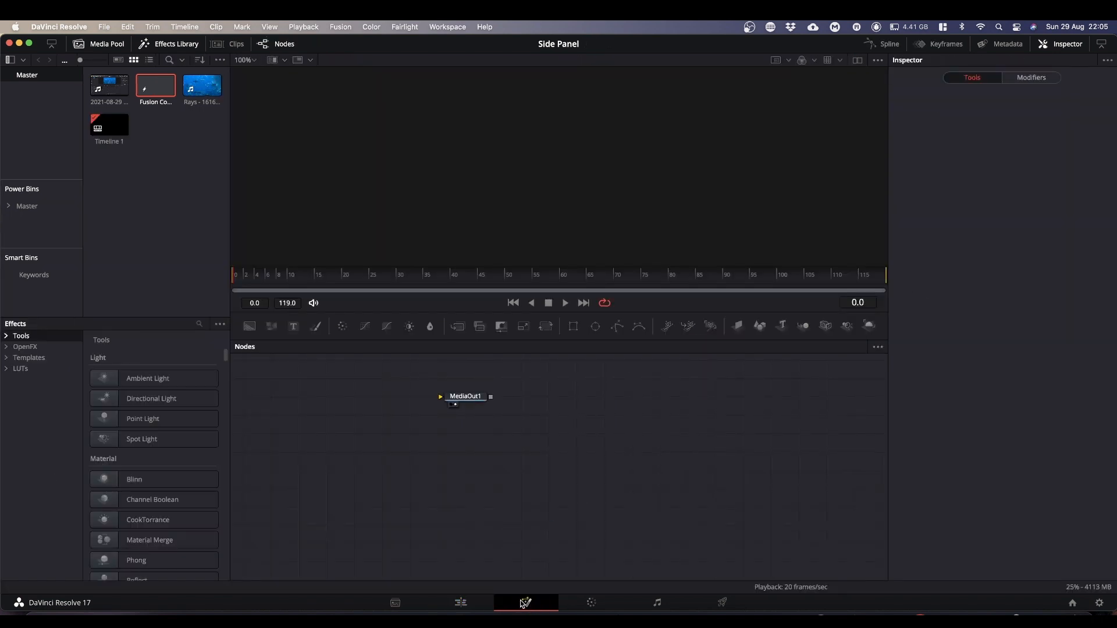
- Return to the Edit page and delete the media pool's Fusion Composition clip from Video 1
left_click(462, 603)
left_click_drag(521, 430, 576, 555)
key("BackSpace")
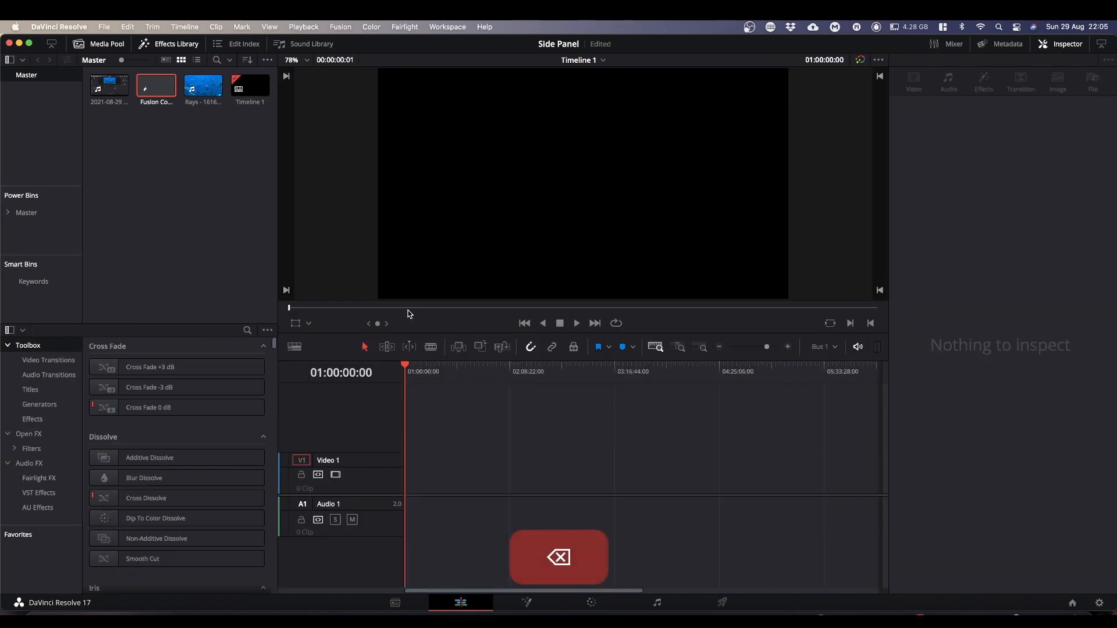
- Add the Fusion Composition effect from the Toolbox Effects at the start of Video 1 and open it on the Fusion page
left_click(173, 46)
left_click(172, 45)
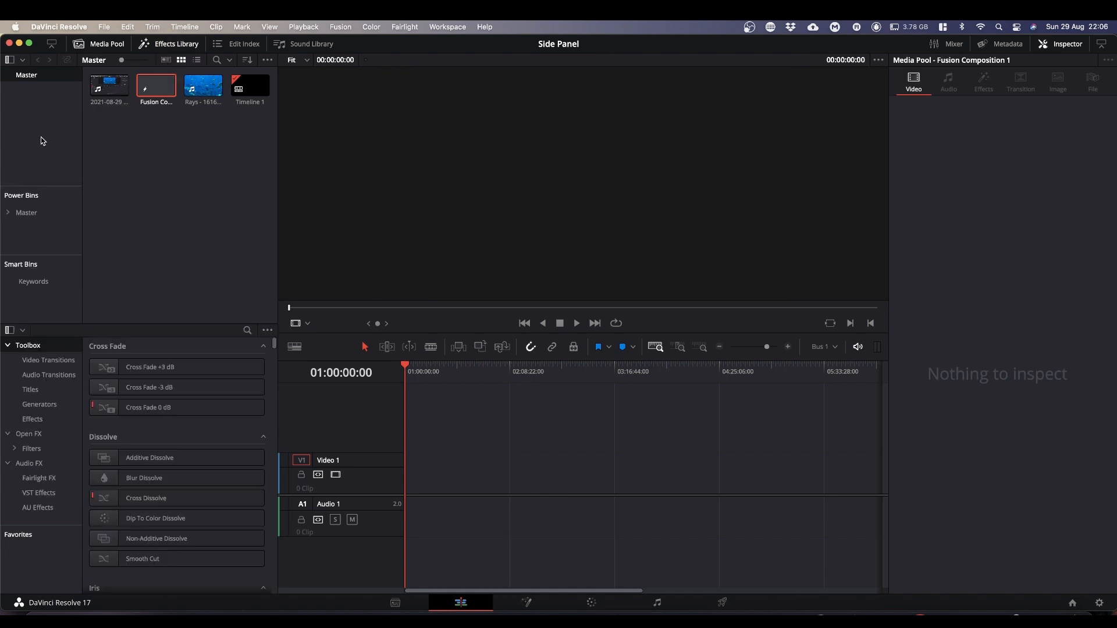
left_click(32, 420)
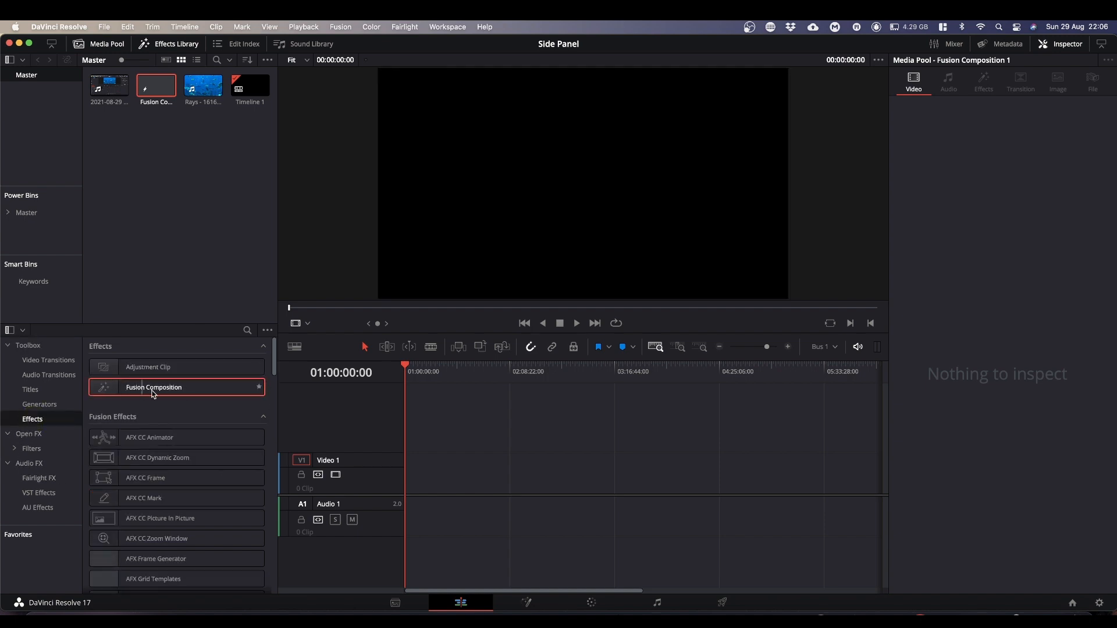
left_click_drag(155, 386, 414, 482)
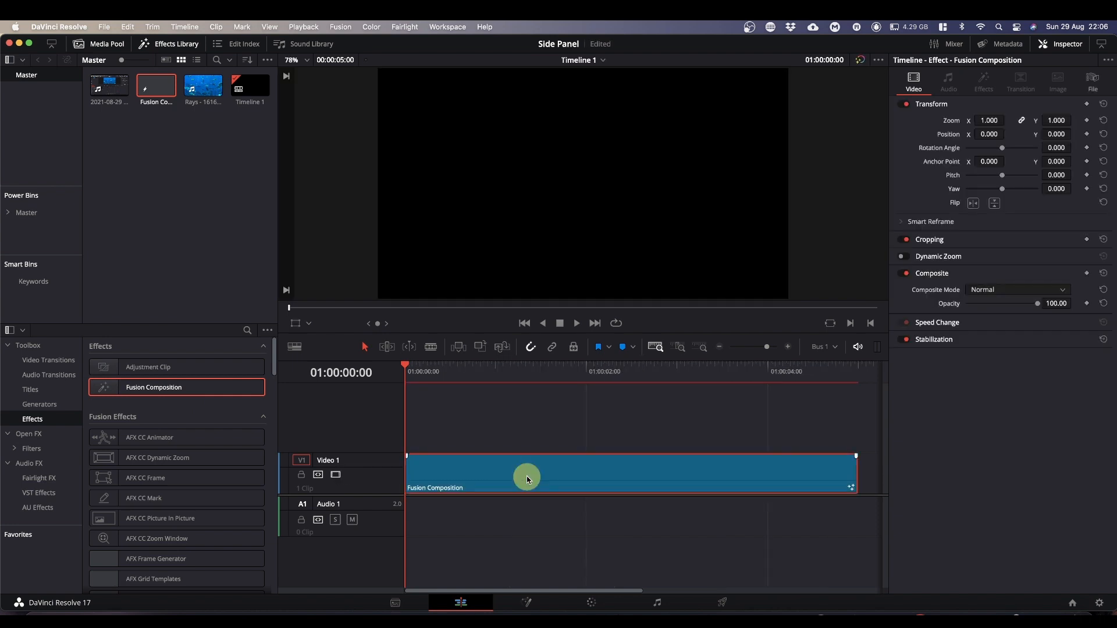
left_click(528, 603)
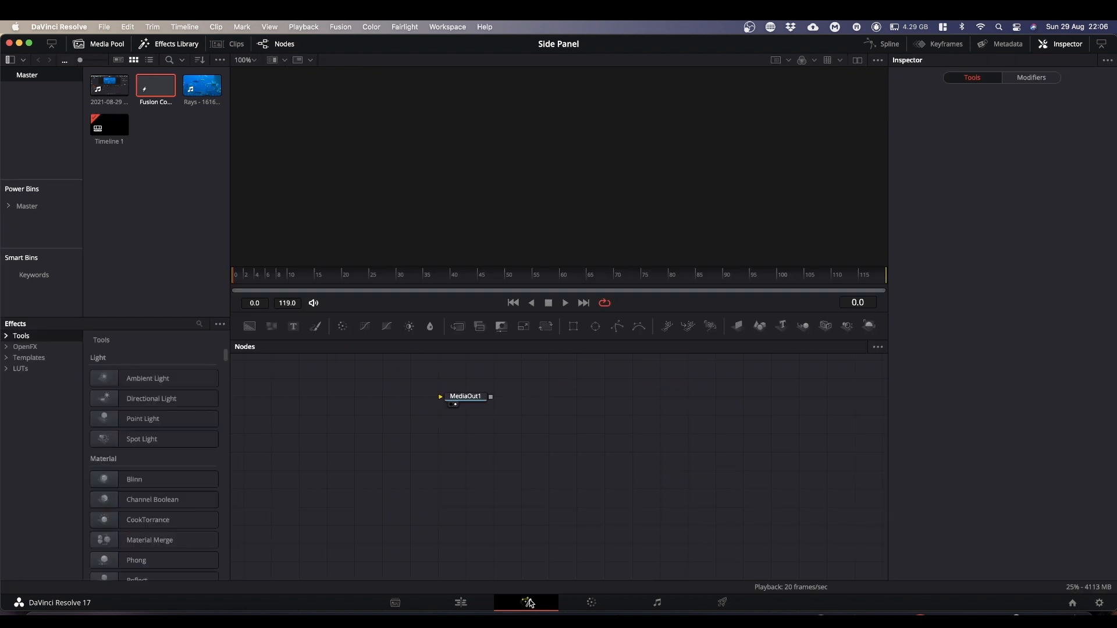
- Go back to the Edit page and clear the Fusion Composition effect clip from Timeline 1
left_click(473, 605)
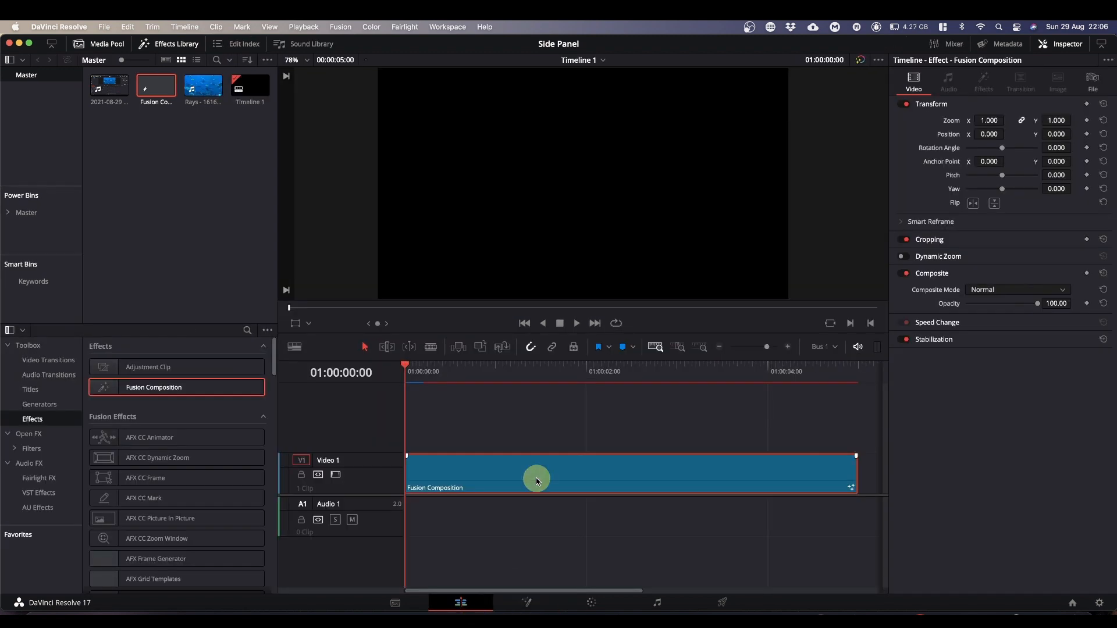
key("BackSpace")
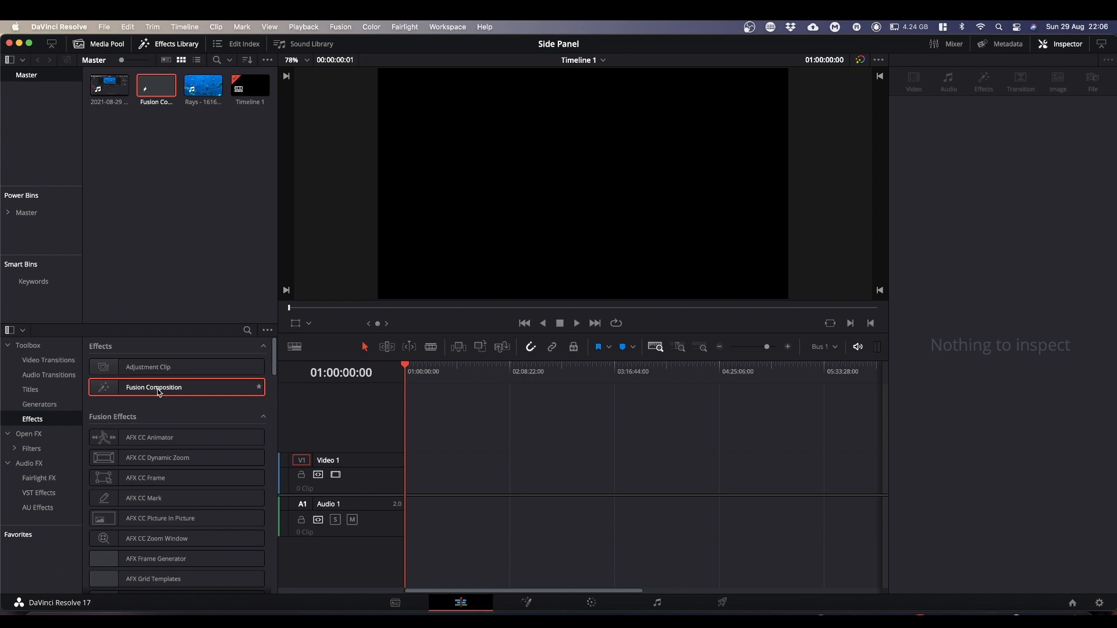
- Mark the Fusion Composition and Adjustment Clip effects as favorites
left_click(259, 388)
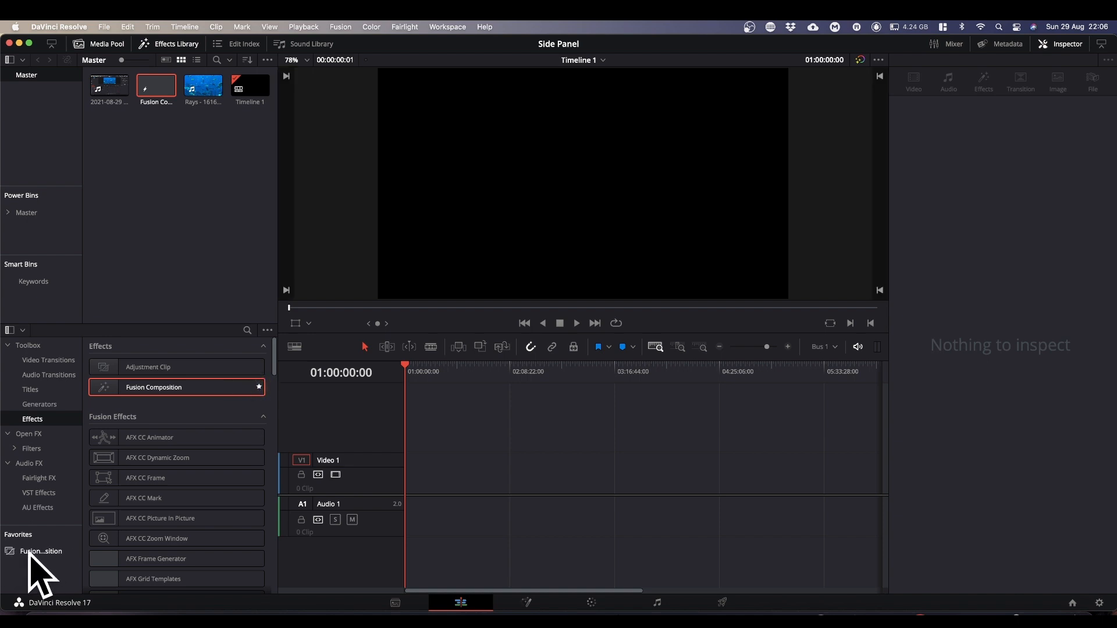
left_click(259, 367)
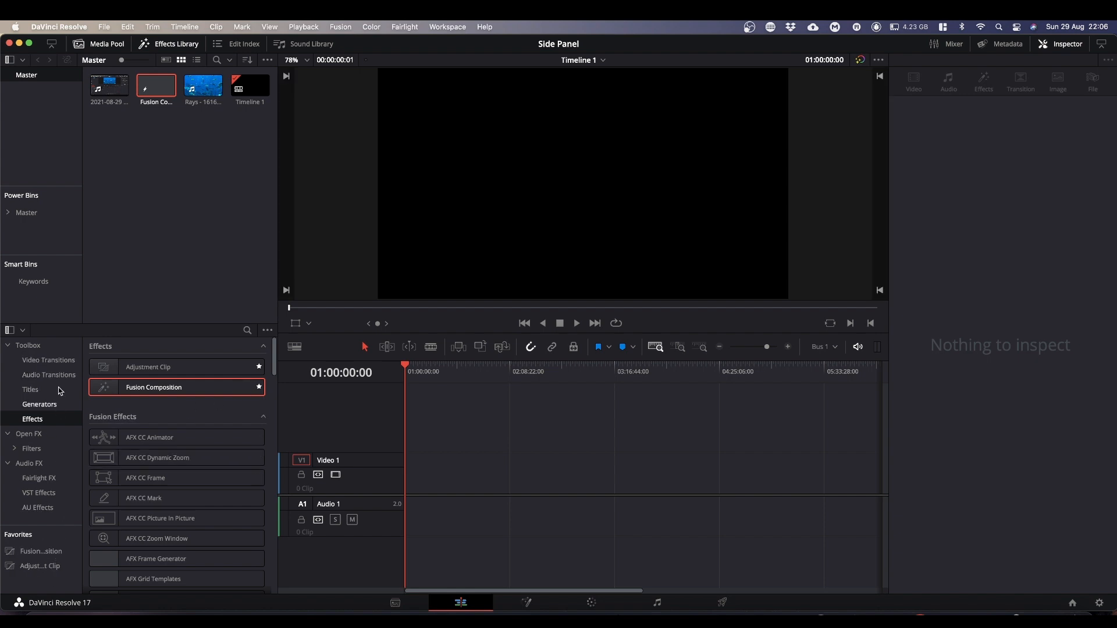
- Browse the Toolbox, Open FX and Audio FX categories, and add the favorite Fusion Composition at the start of Video 1
left_click(30, 346)
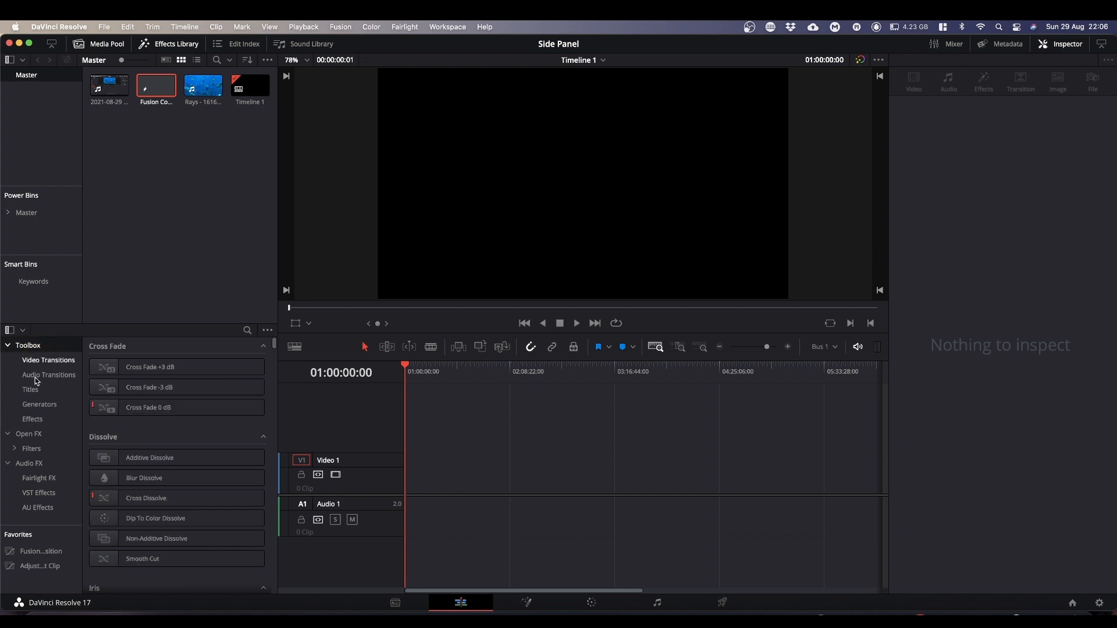
left_click(26, 434)
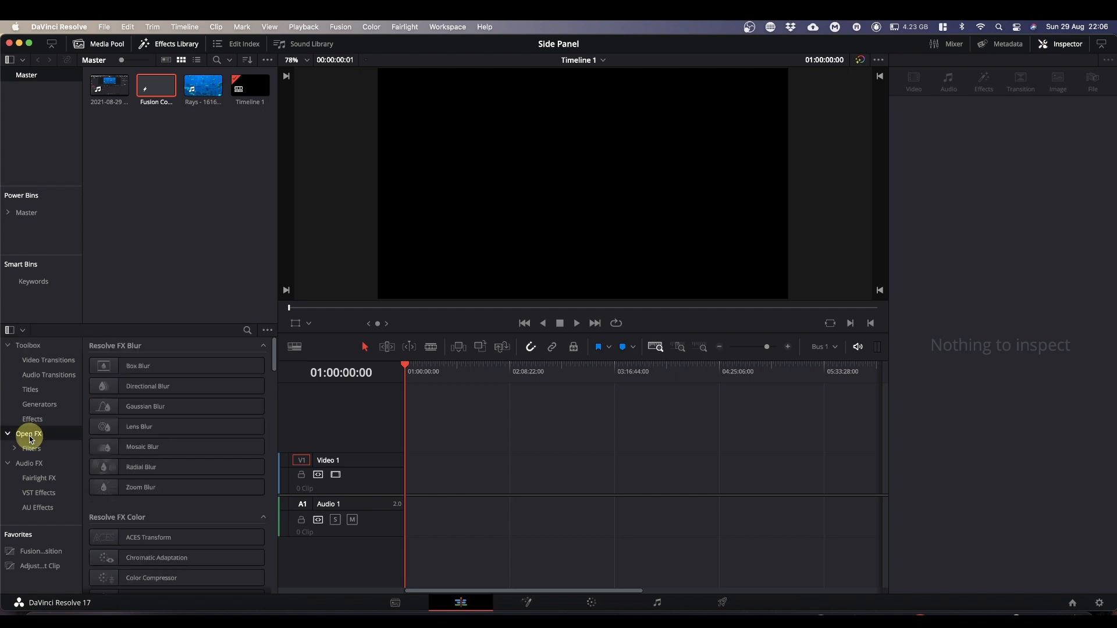
left_click(33, 465)
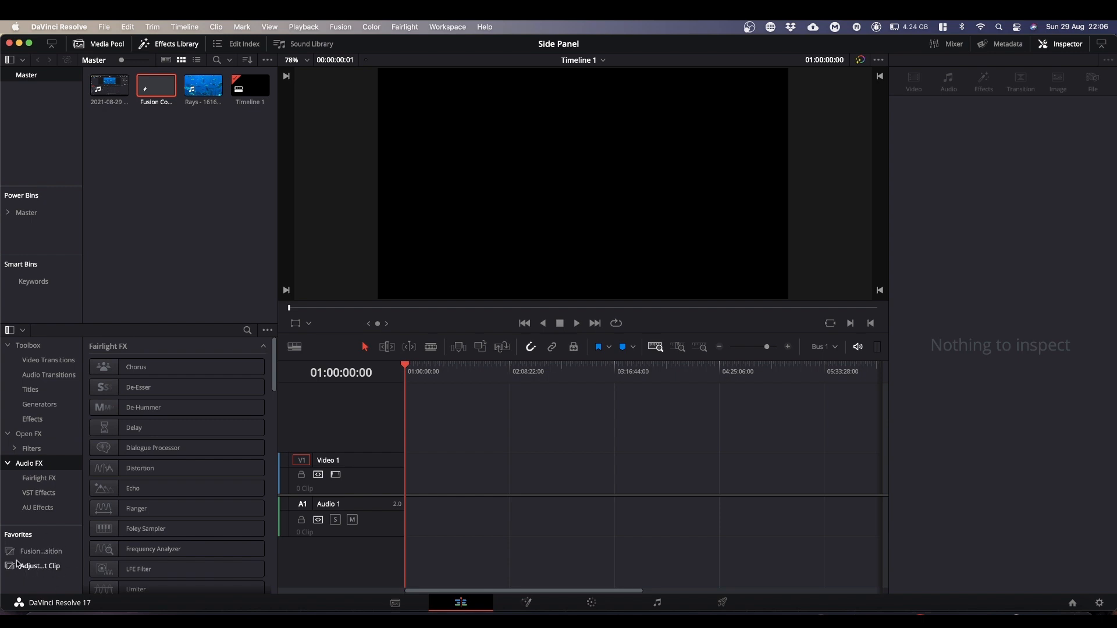
left_click_drag(38, 555, 409, 486)
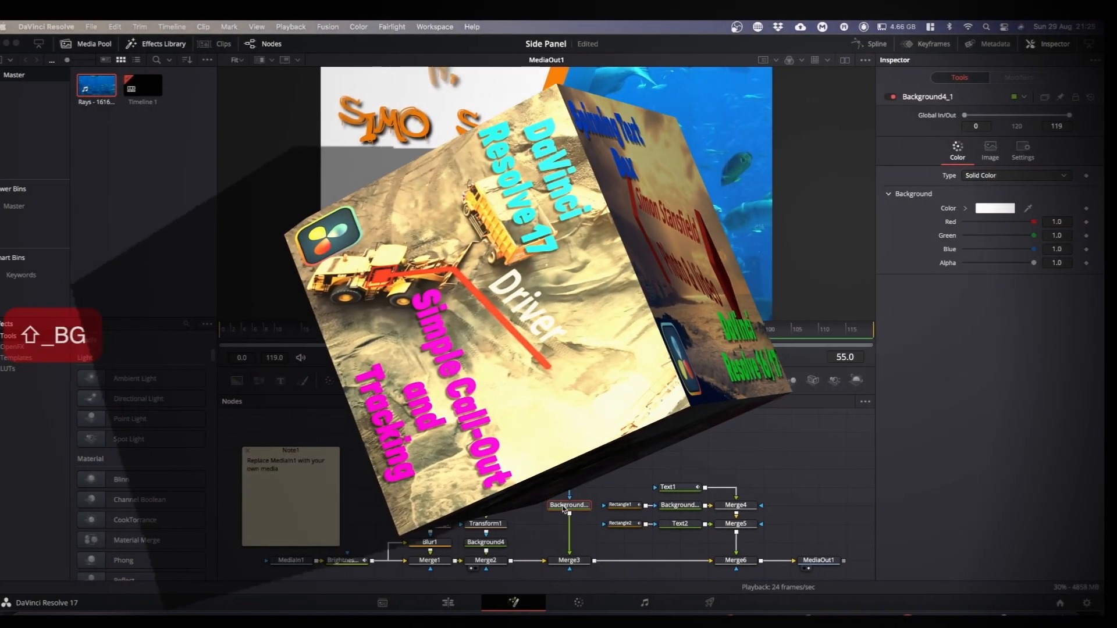
key("Return")
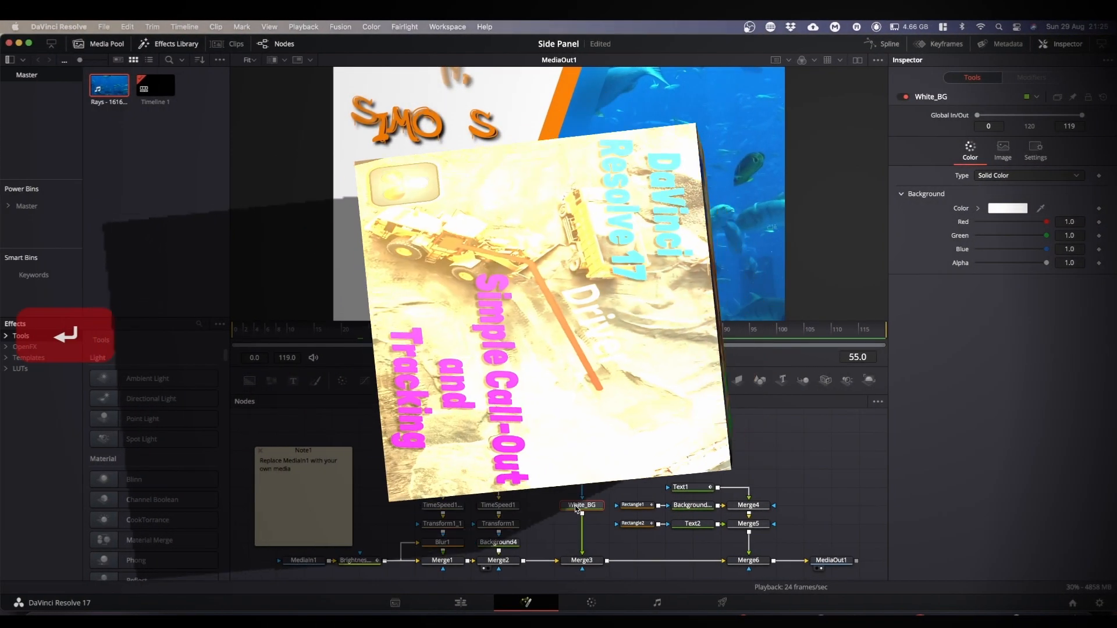
left_click(505, 545)
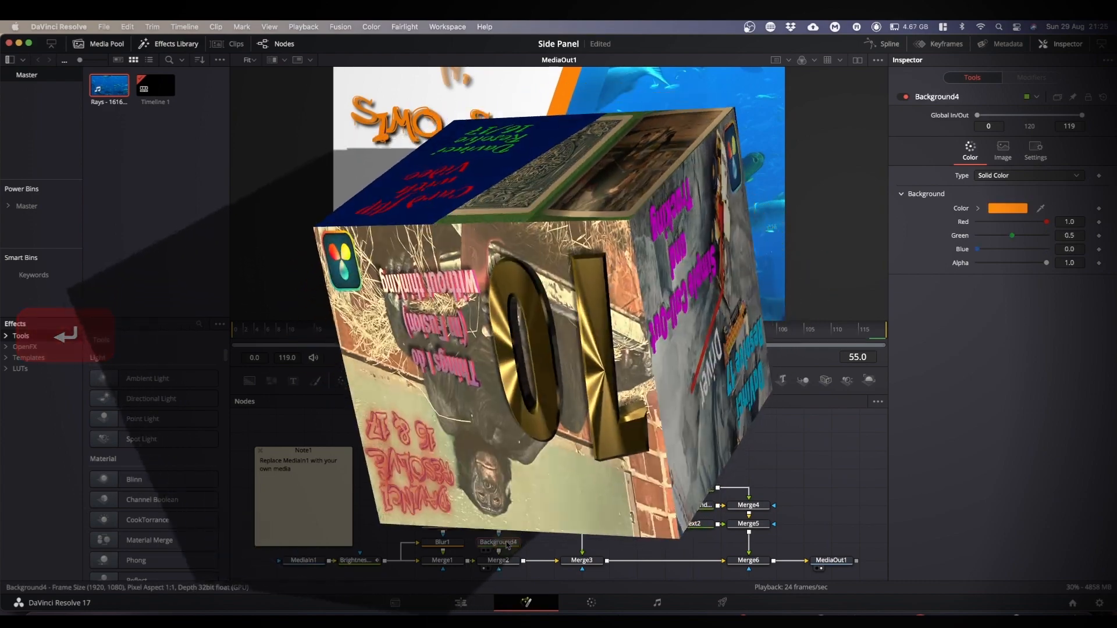
key("F2")
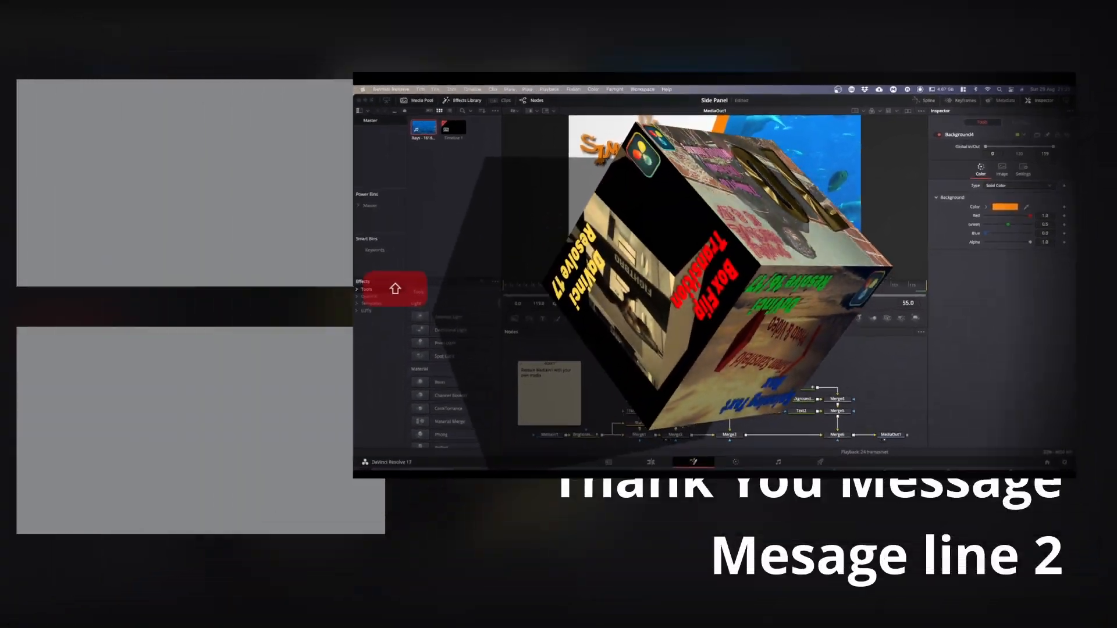
type("Orange_")
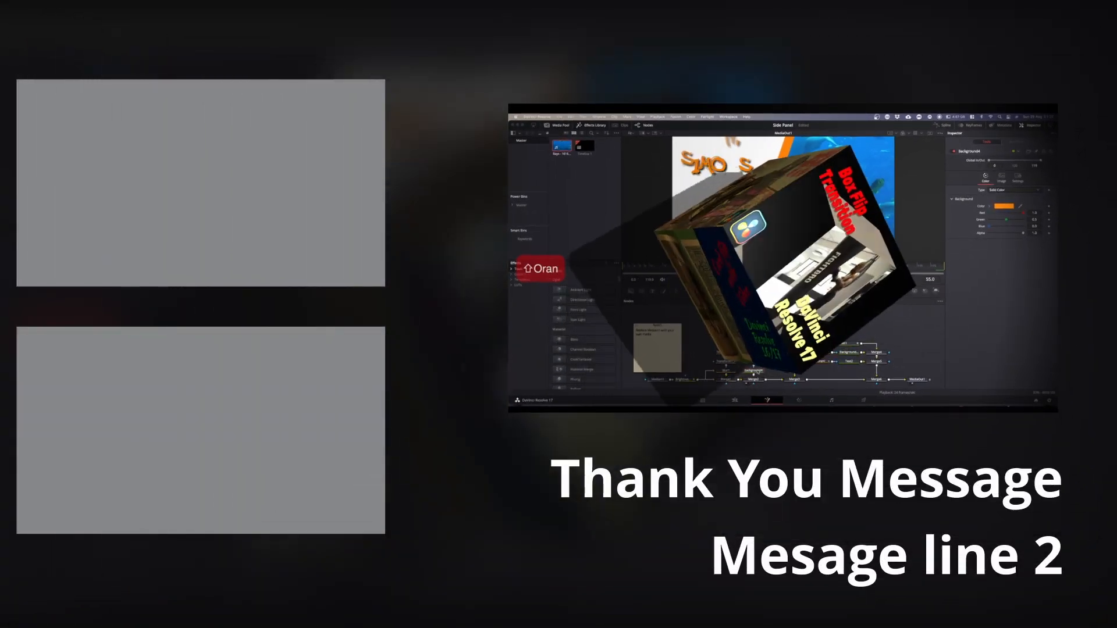
type("BG")
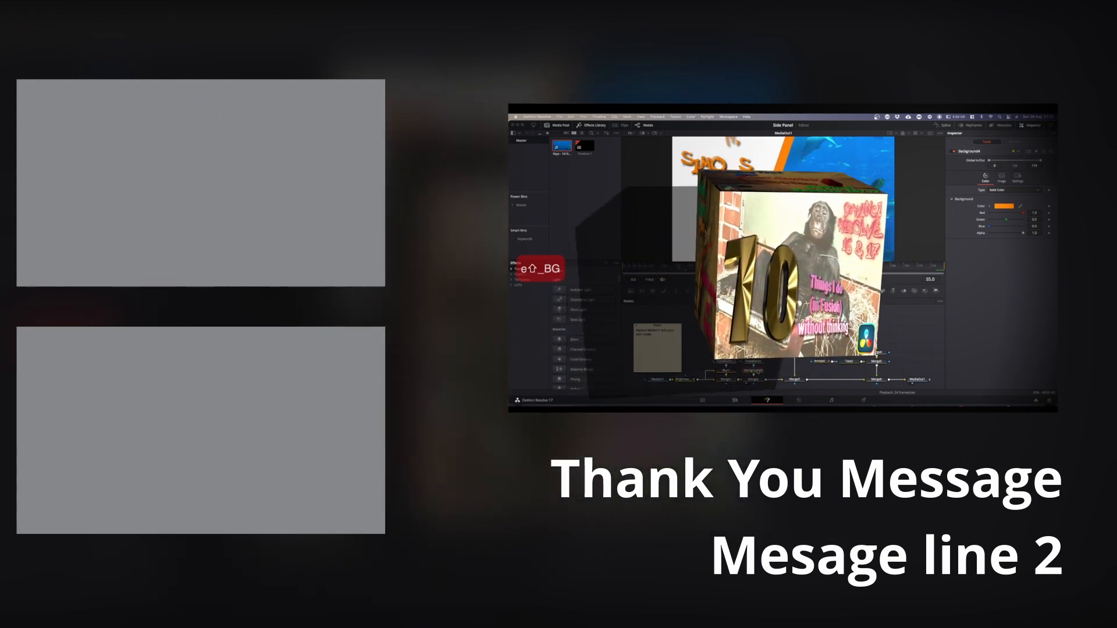